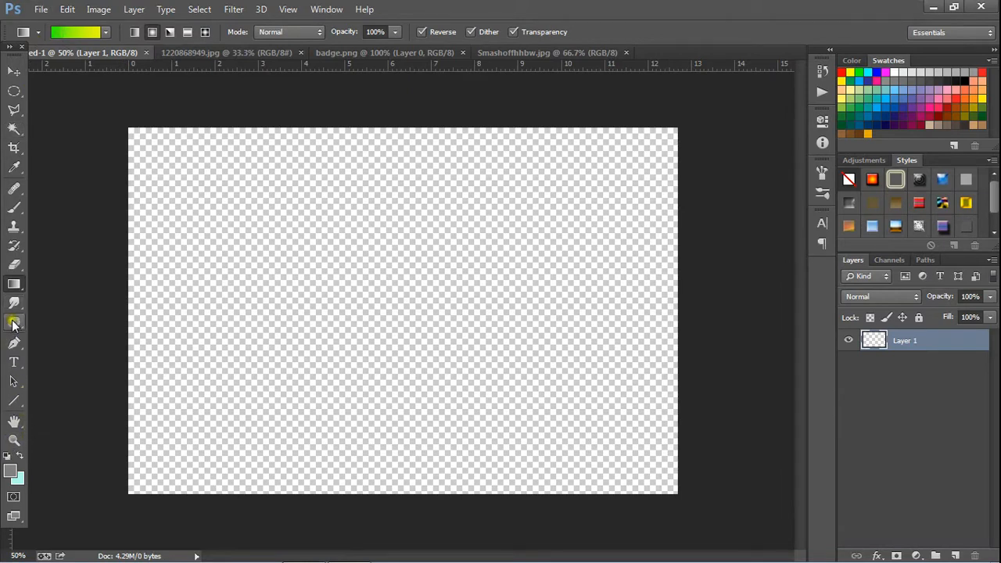
Fill the empty layer with a reversed radial green-to-yellow gradient running from the canvas centre towards its upper-left corner.
click(13, 287)
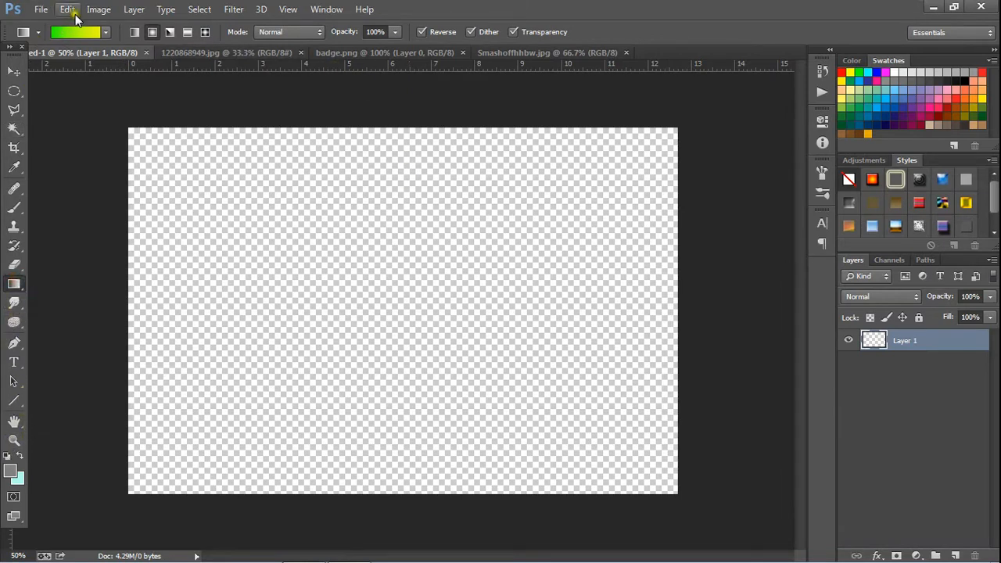
click(151, 33)
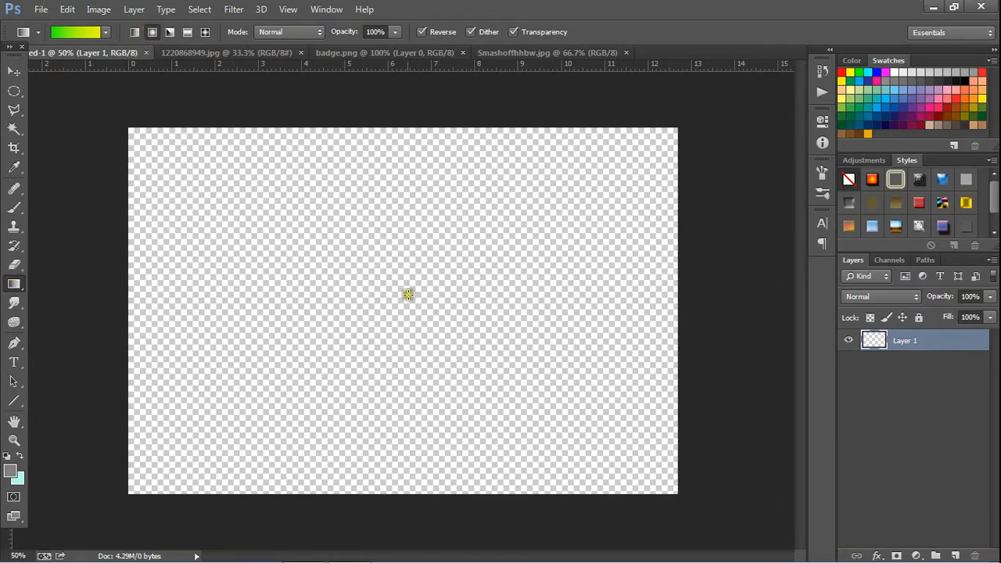
mouse_move(406, 294)
mouse_down()
mouse_move(96, 103)
mouse_move(154, 148)
mouse_up()
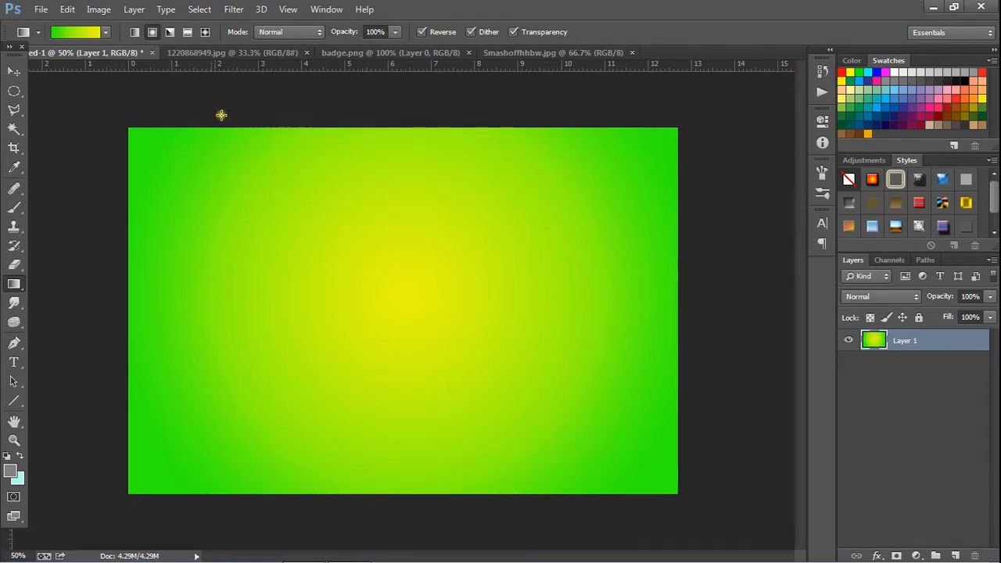
Recolour the water ripple photo 1220868949.jpg to green using Hue/Saturation with hue -111, saturation +85 and lightness 0.
click(214, 50)
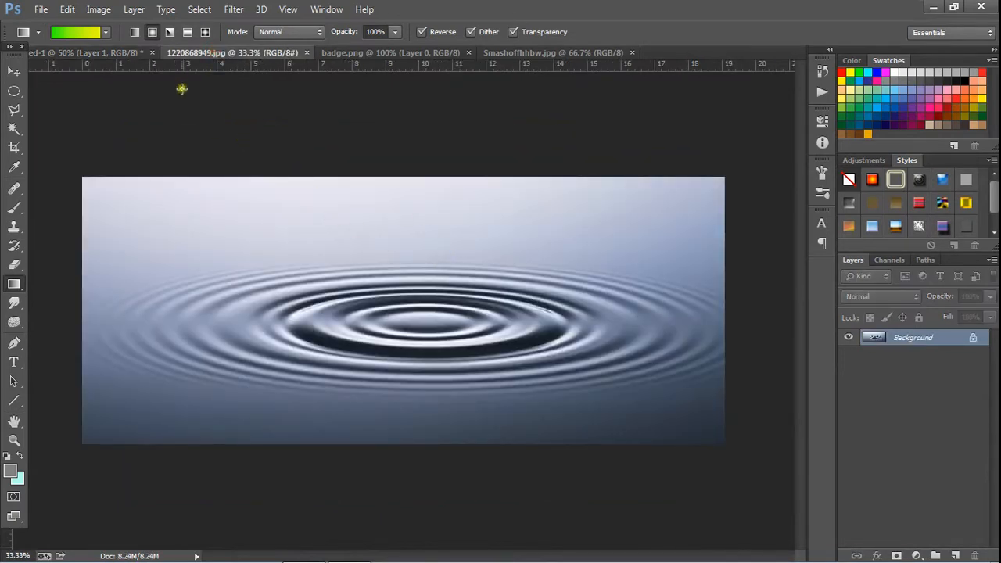
click(102, 51)
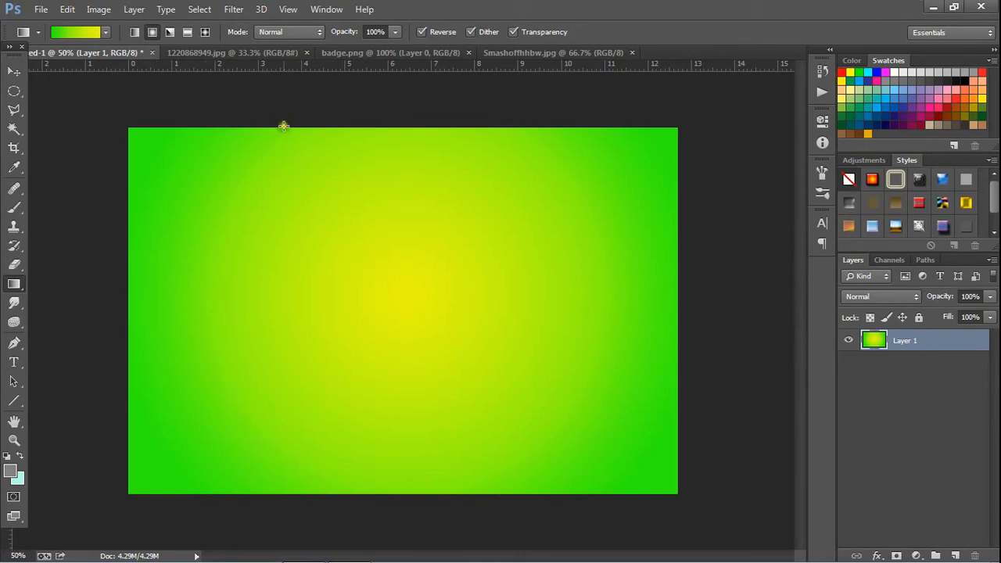
click(219, 53)
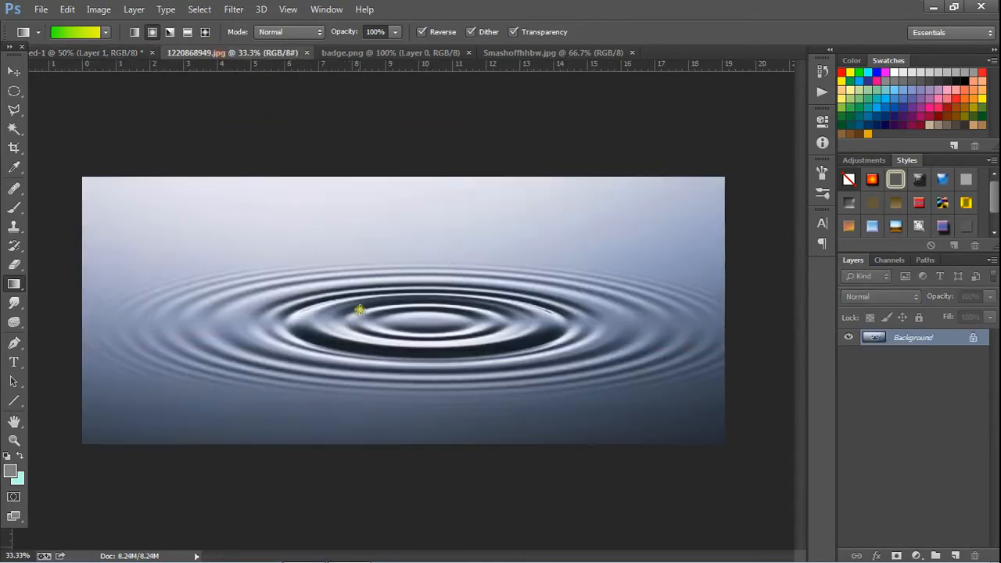
click(98, 11)
mouse_move(150, 46)
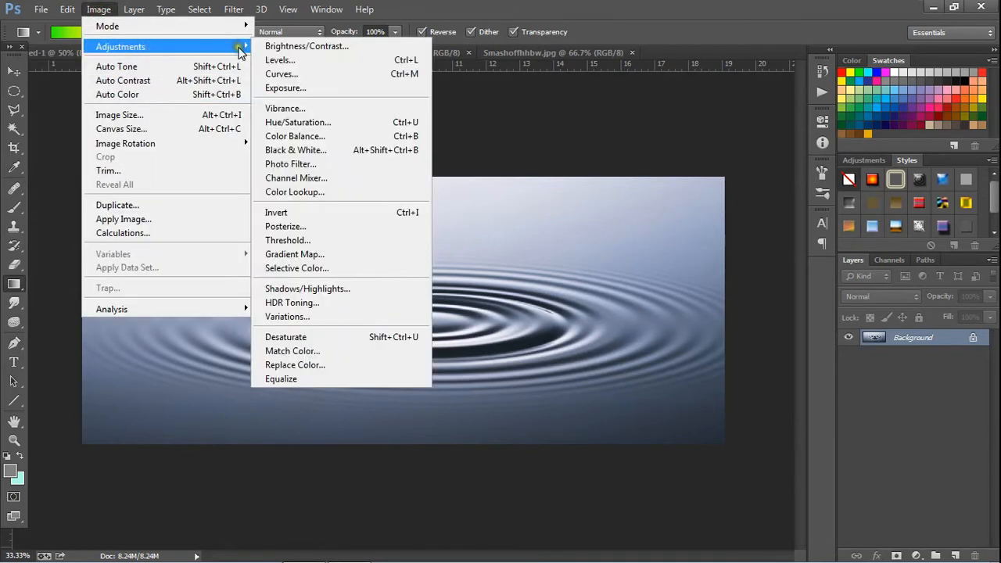
click(353, 124)
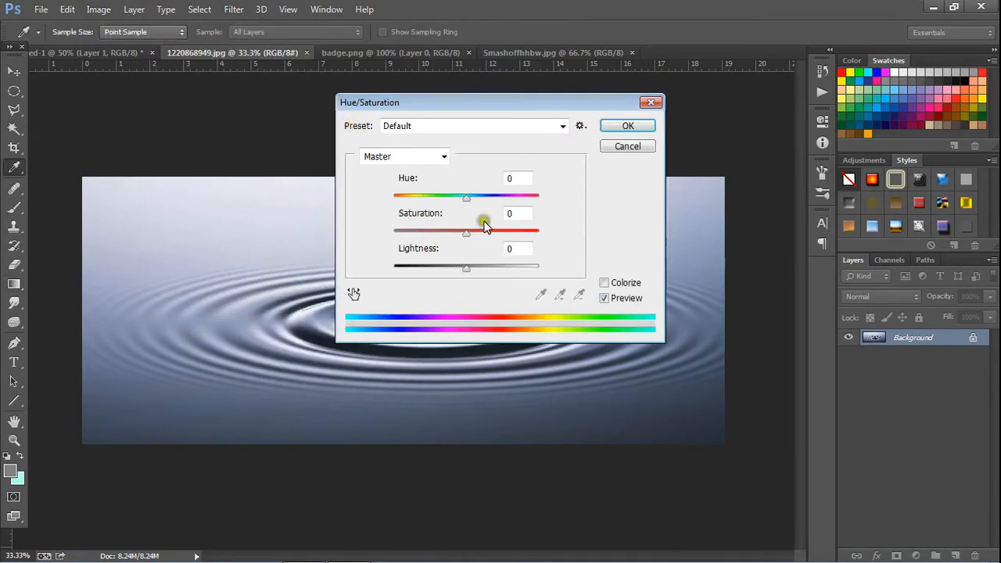
drag(466, 197, 417, 204)
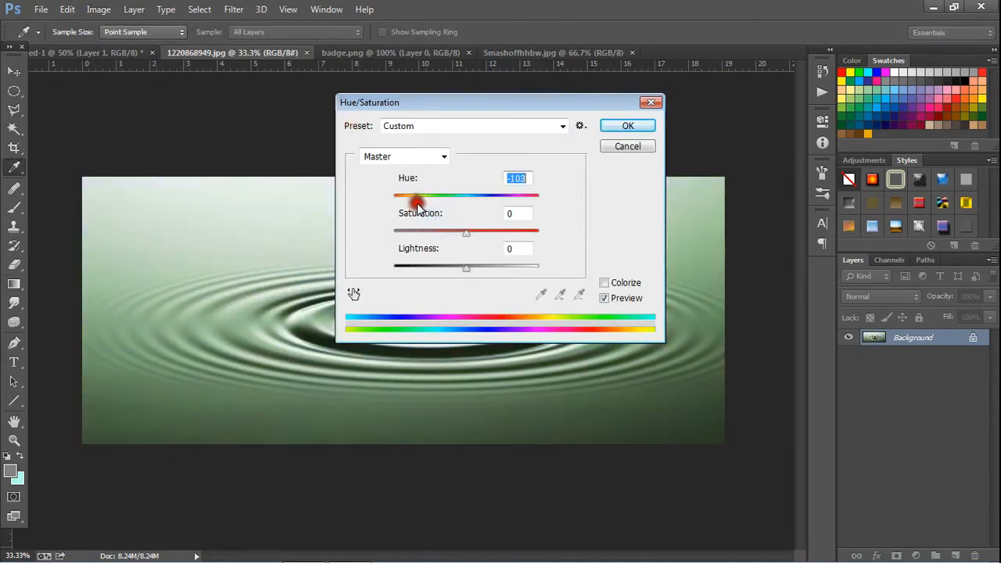
drag(466, 233, 529, 233)
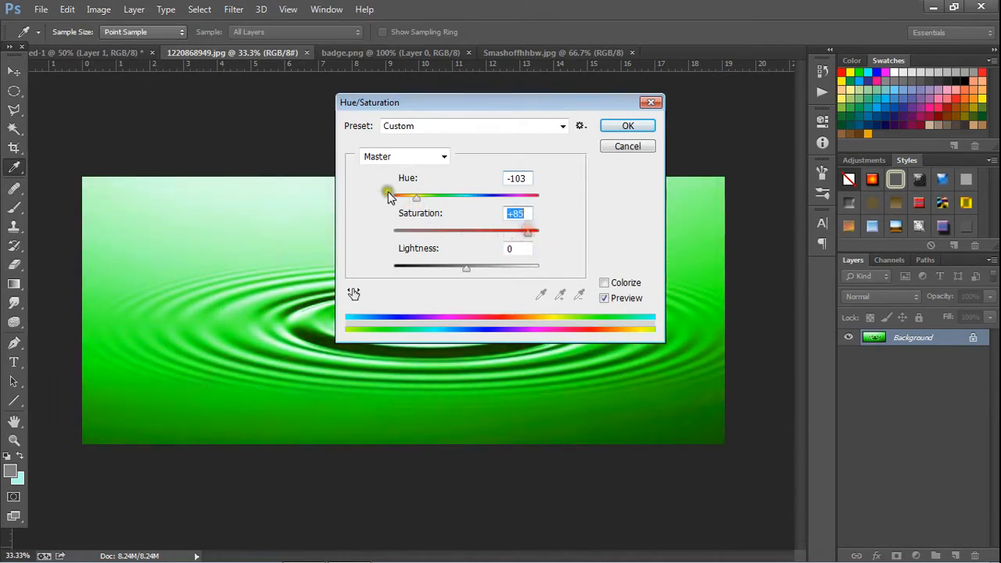
drag(413, 196, 415, 202)
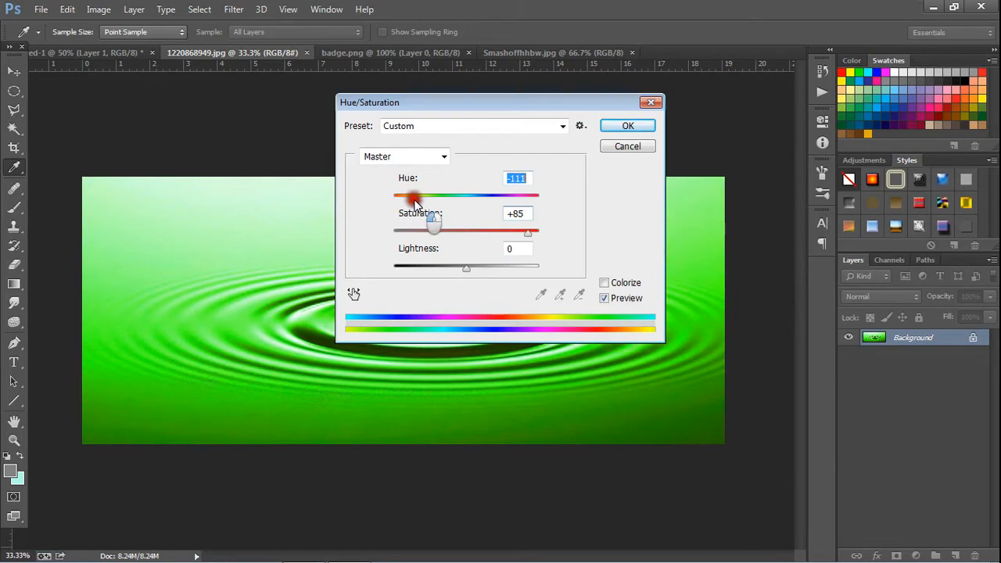
drag(464, 267, 467, 266)
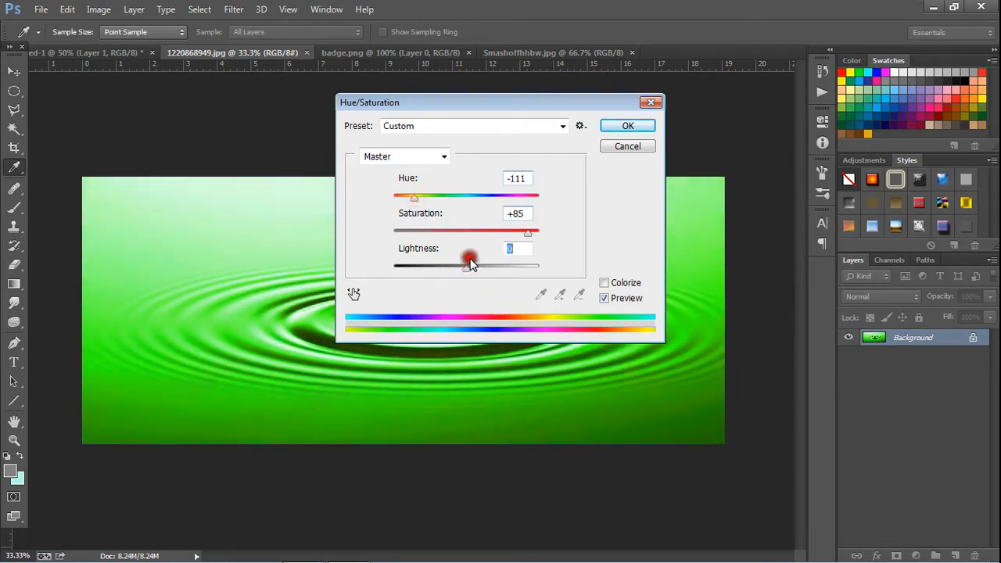
click(627, 126)
key(g)
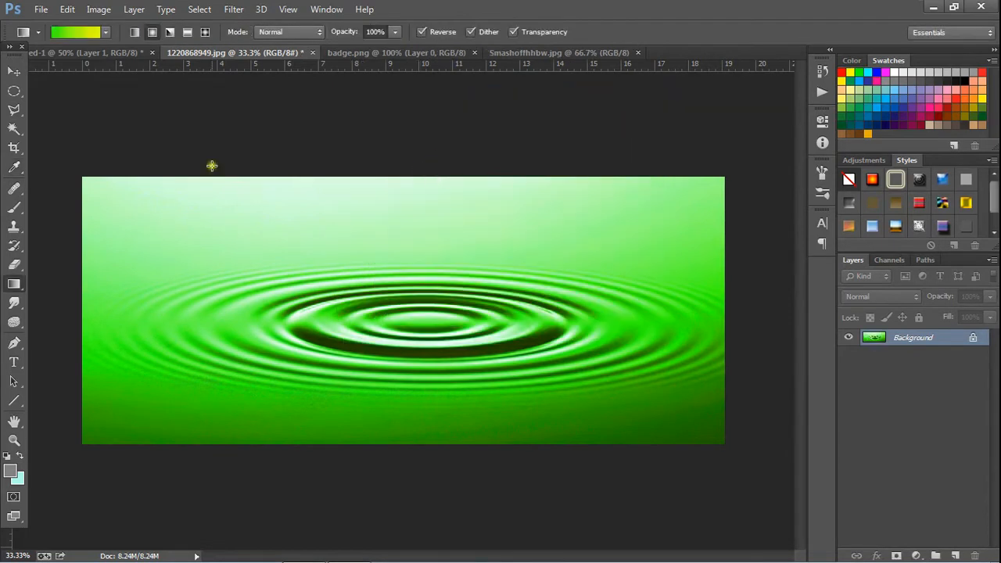
Copy the whole green ripple image, close its file without saving, and paste it into the gradient document.
key(ctrl+a)
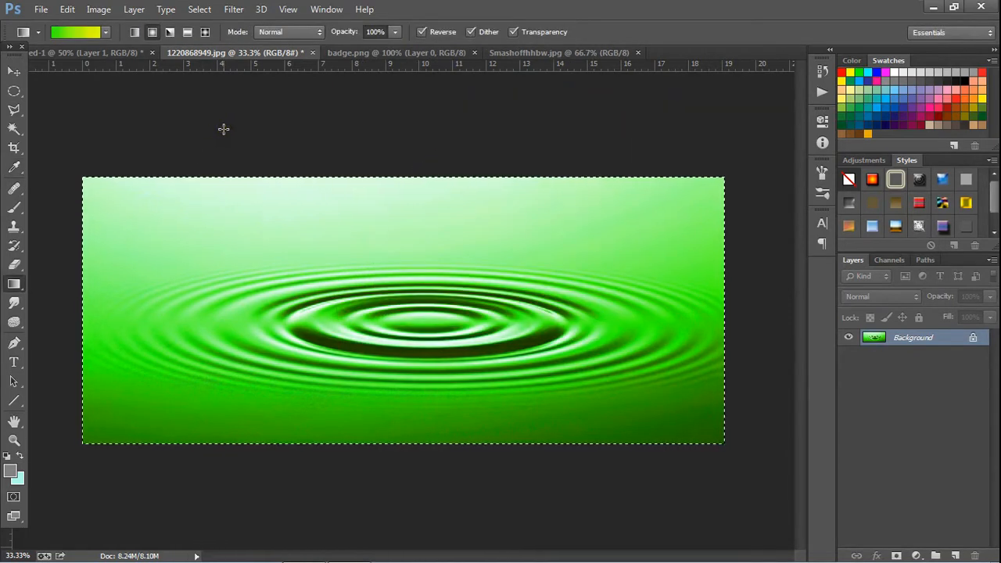
key(ctrl+w)
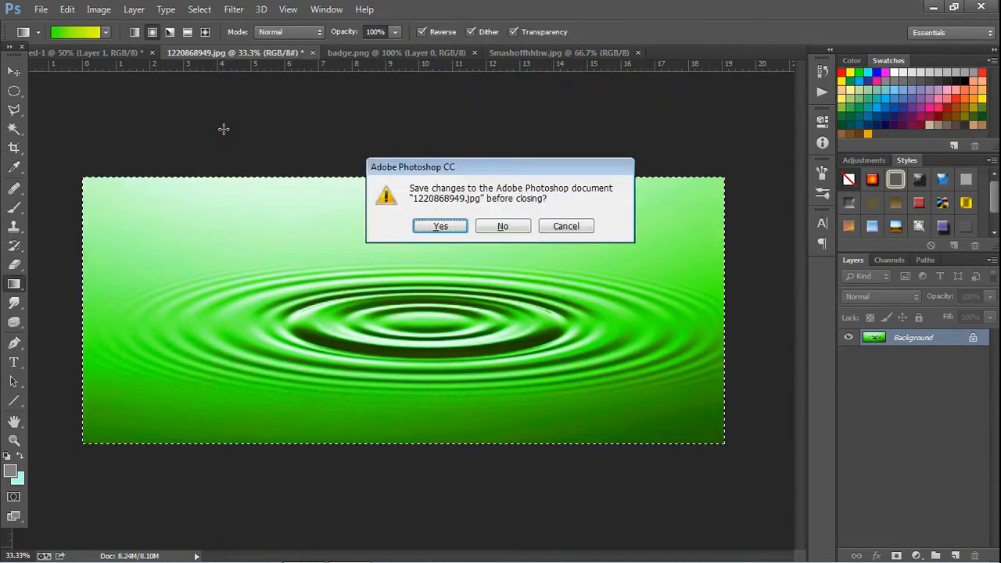
click(499, 227)
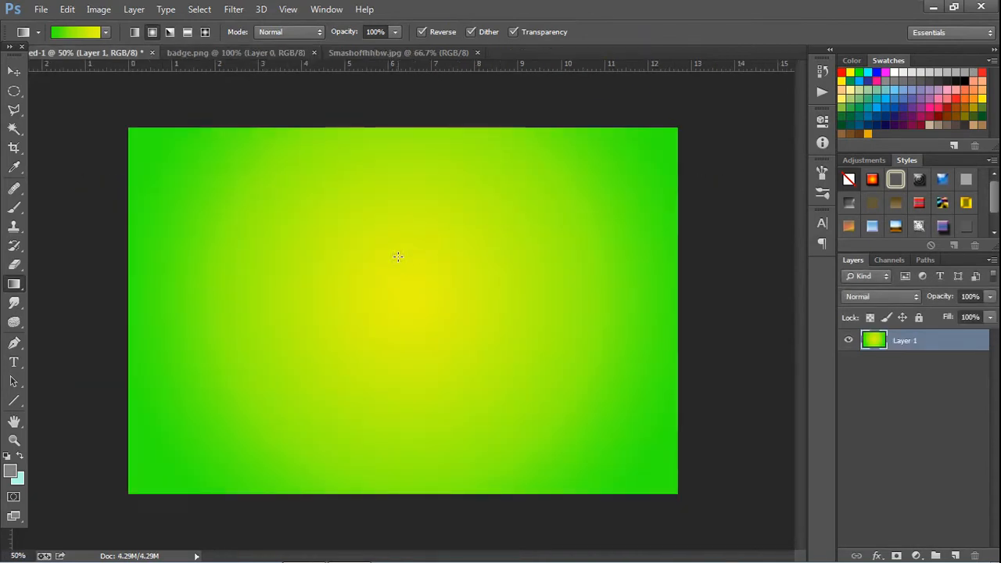
key(ctrl+v)
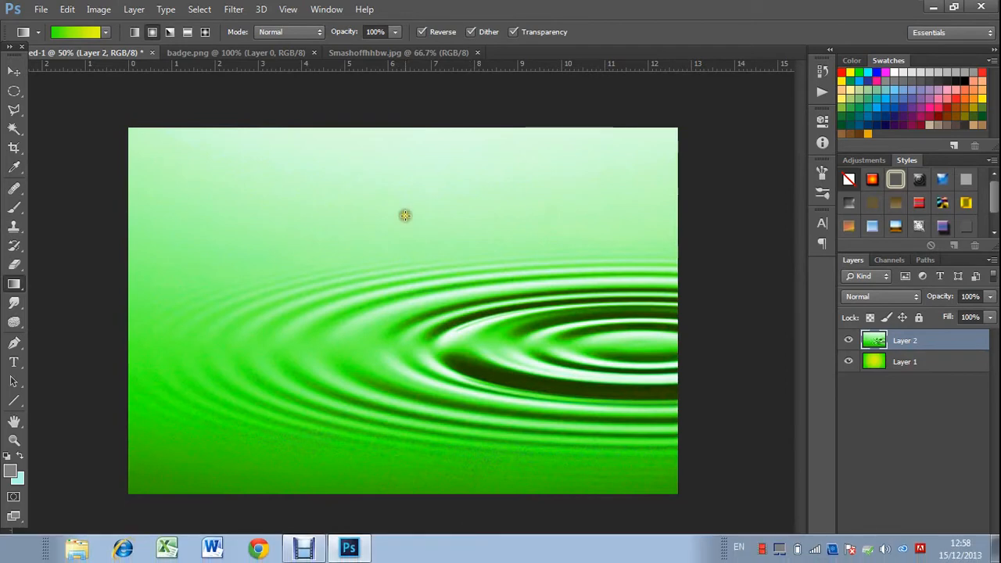
Scale the pasted ripple layer to about 58% and position it across the middle of the gradient canvas.
click(14, 71)
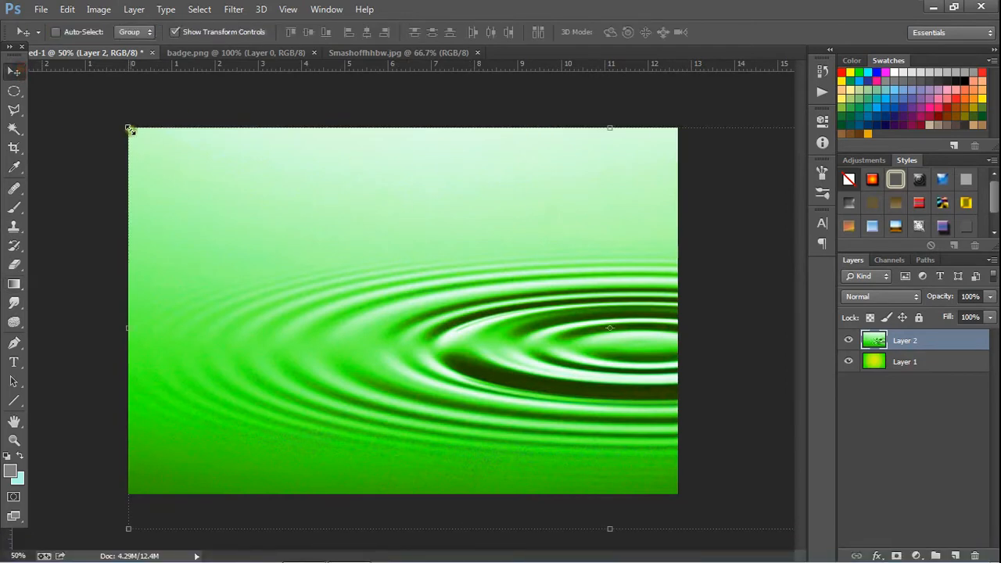
drag(129, 129, 528, 295)
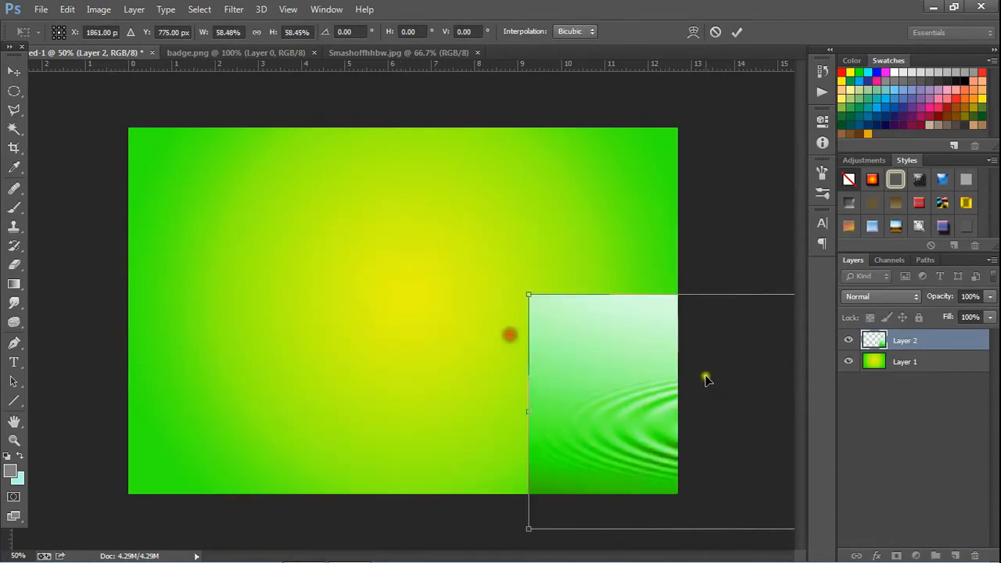
drag(740, 379, 315, 272)
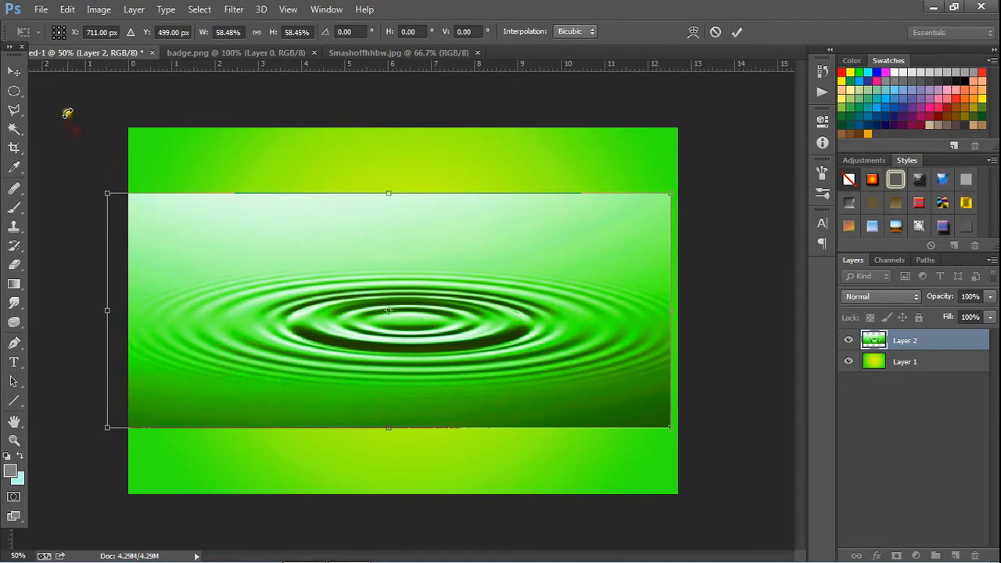
click(14, 70)
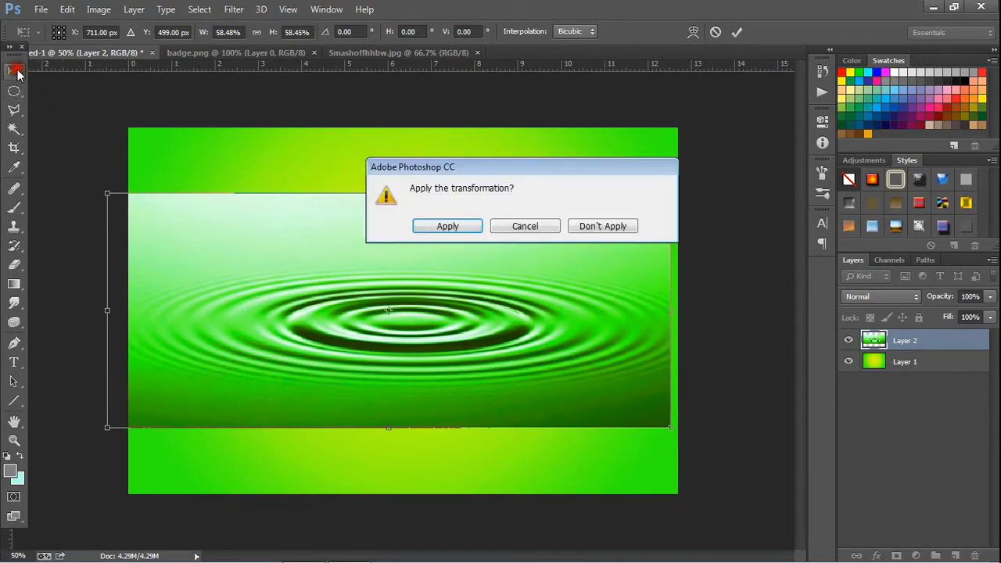
click(448, 226)
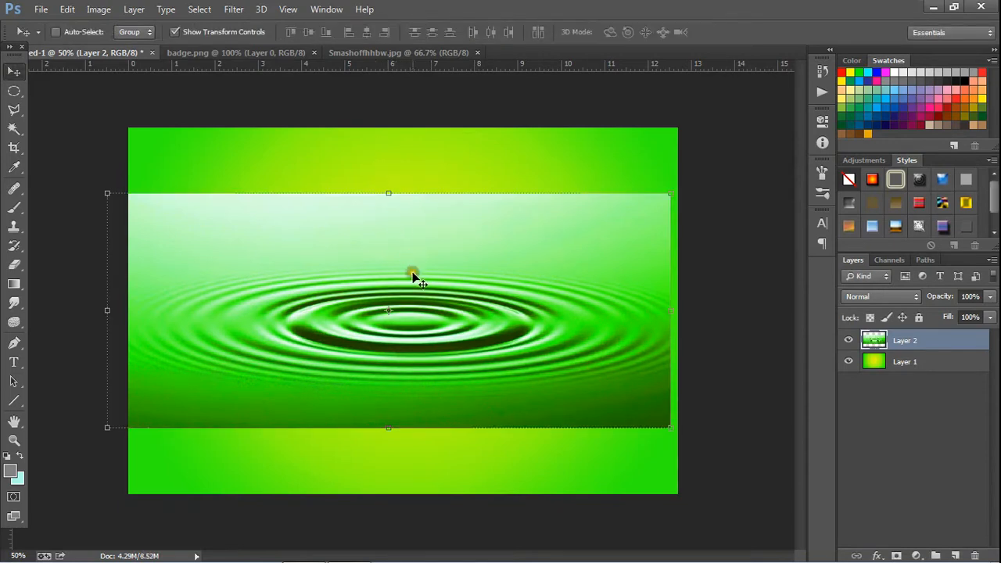
click(131, 9)
click(131, 10)
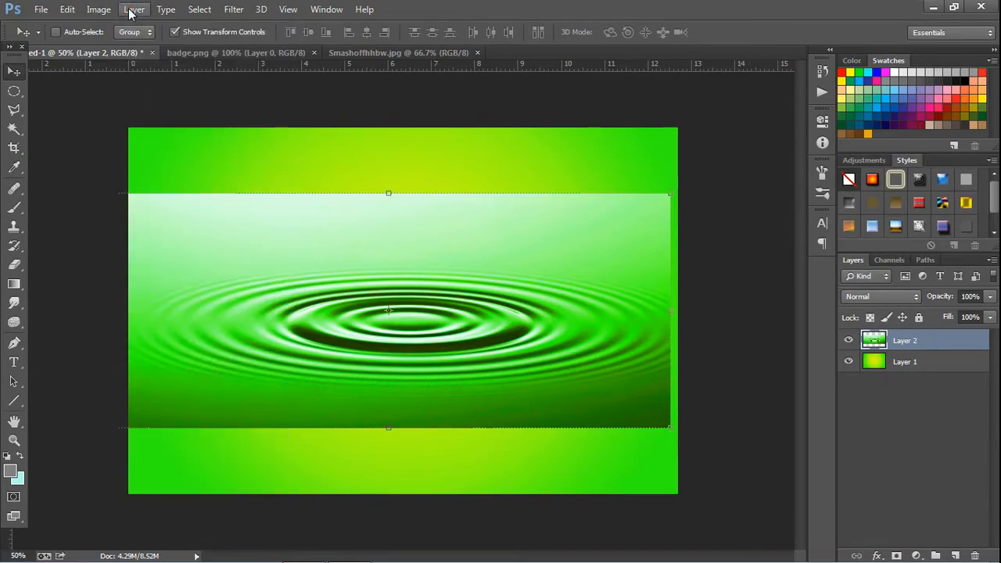
drag(284, 253, 287, 252)
Add a Color Overlay to the ripple layer in lime green b2f70d sampled from the gradient, at 64% opacity.
click(134, 10)
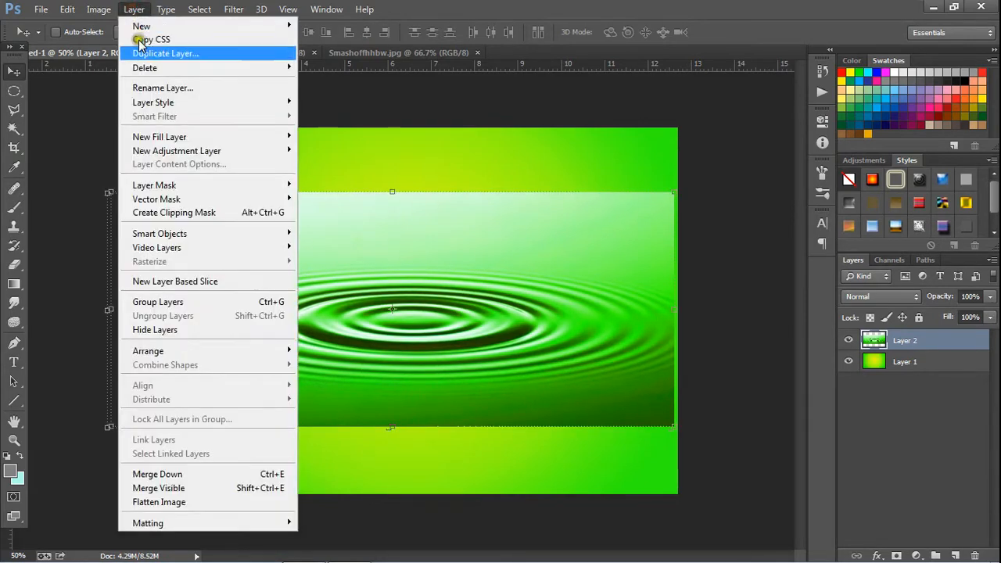
mouse_move(150, 102)
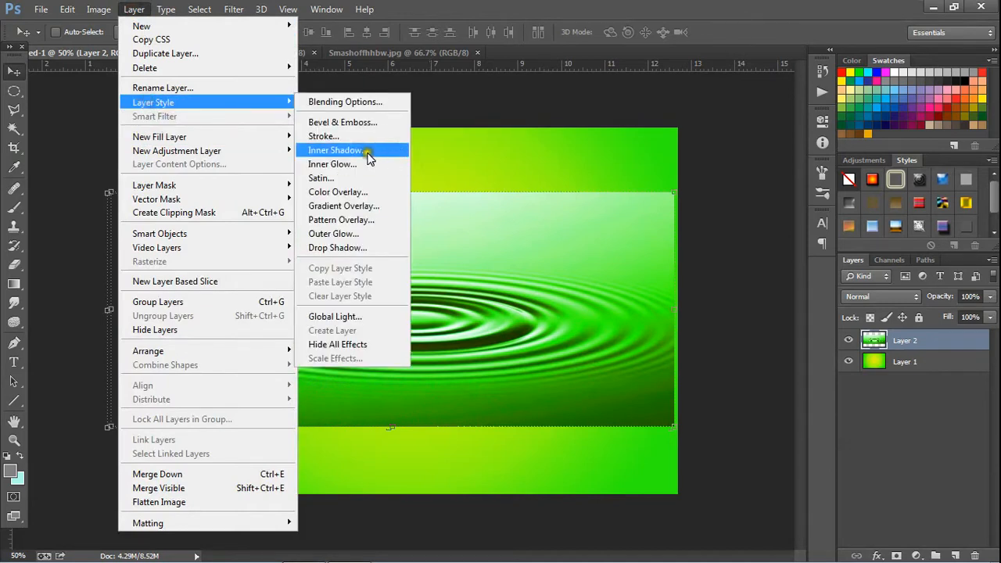
click(351, 192)
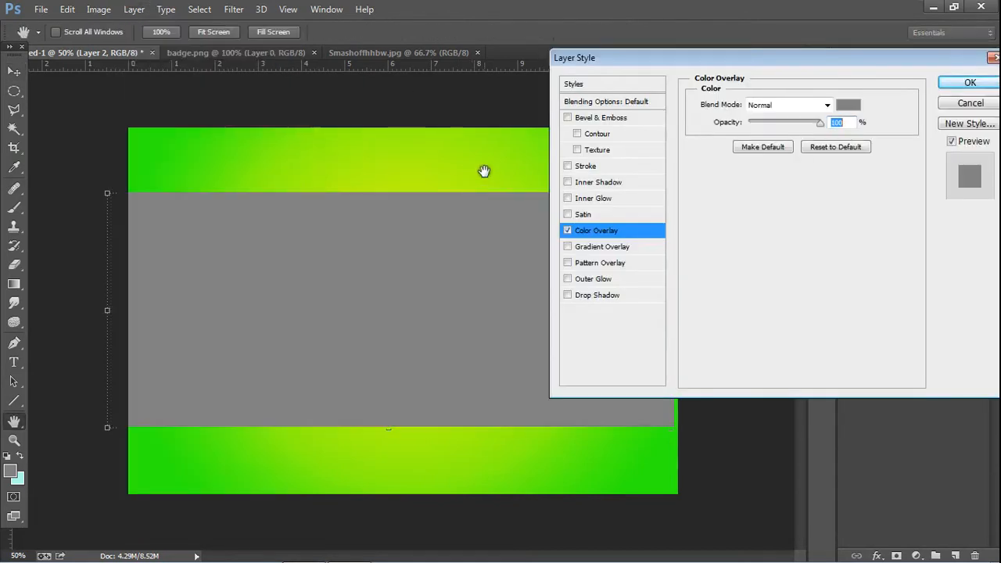
click(856, 106)
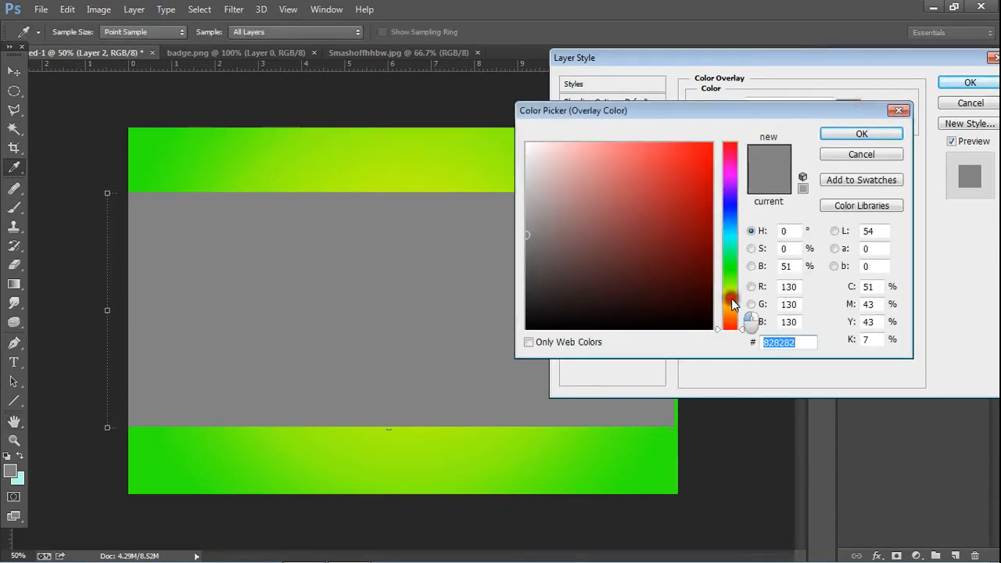
click(731, 296)
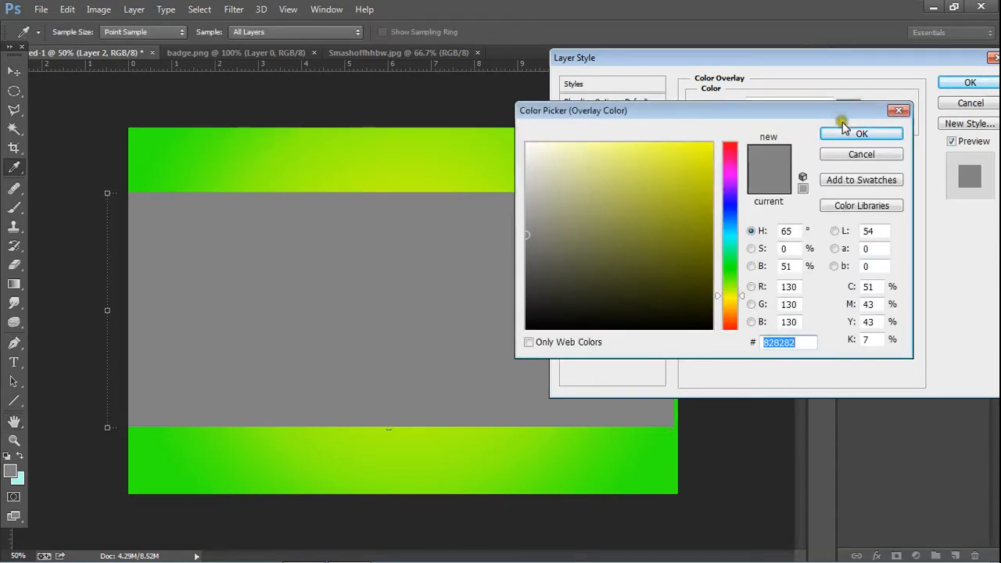
click(739, 297)
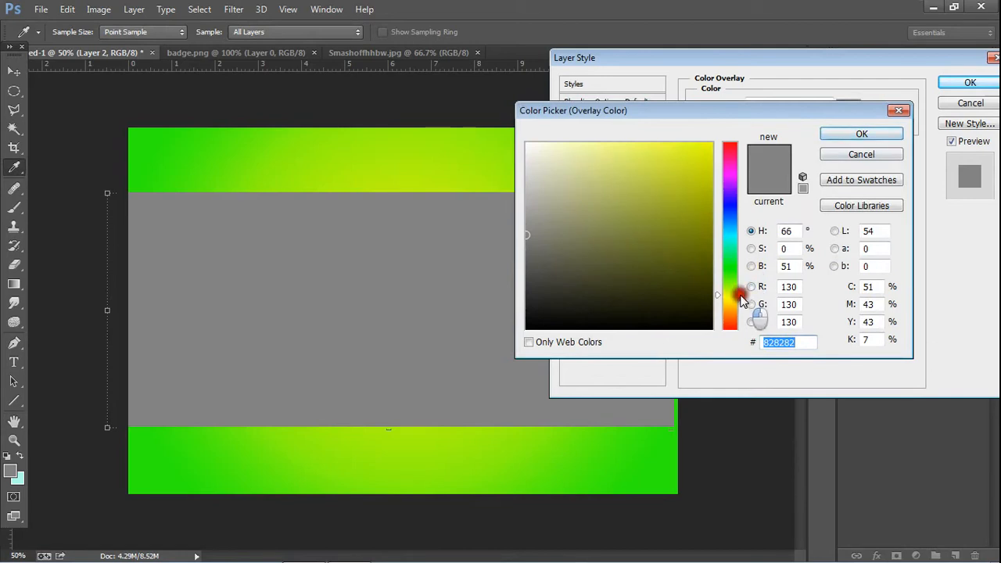
click(739, 299)
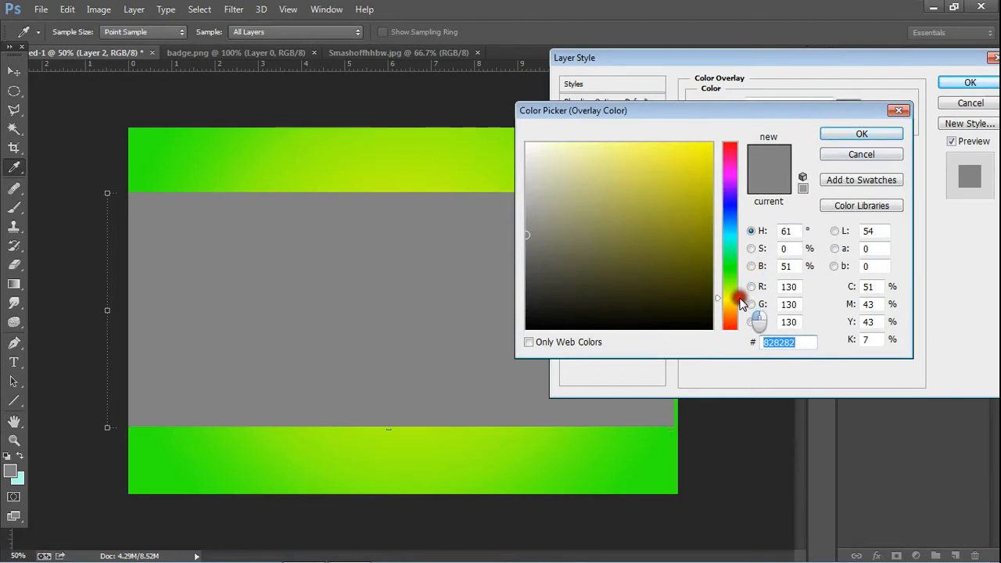
click(403, 164)
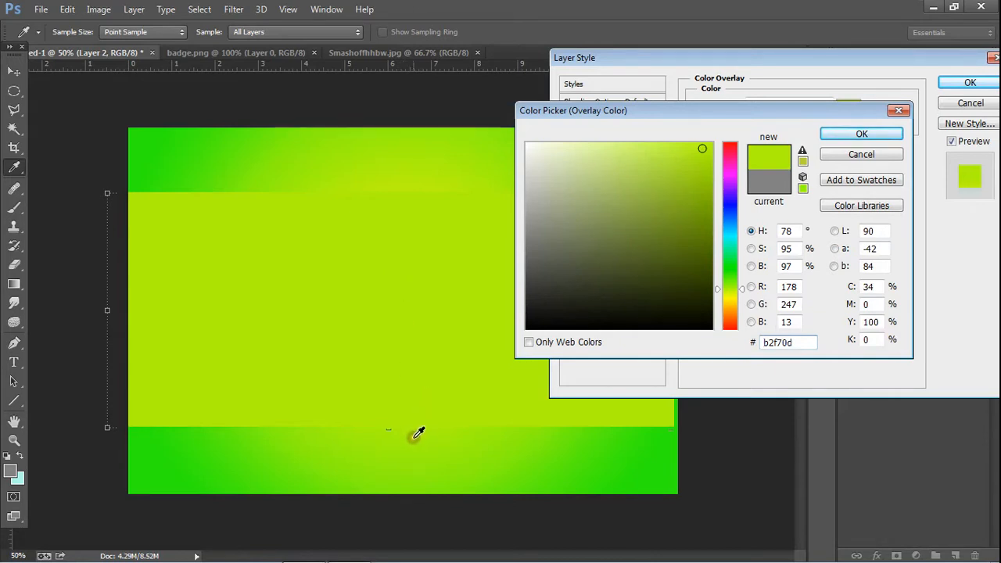
click(859, 136)
drag(818, 126, 795, 131)
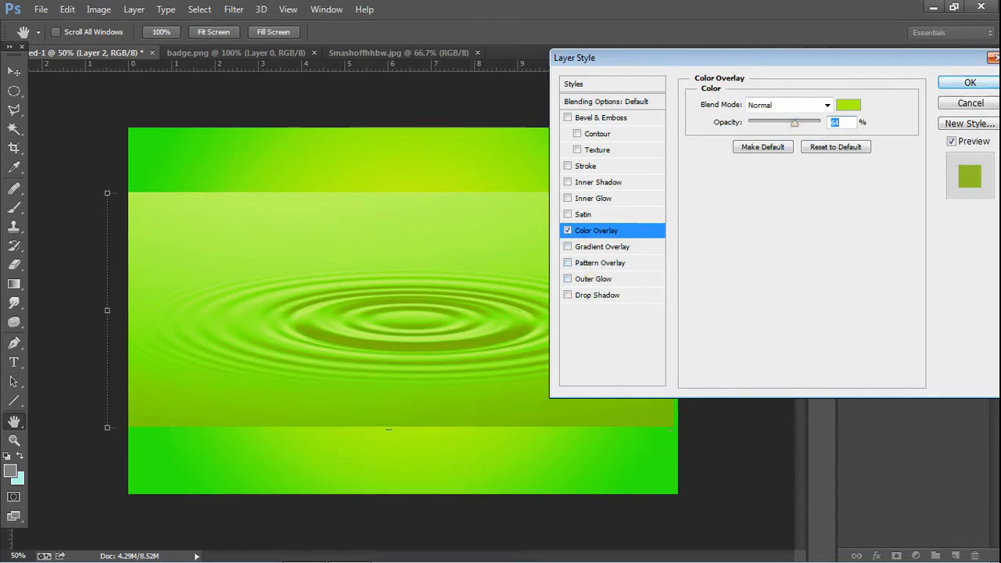
click(969, 82)
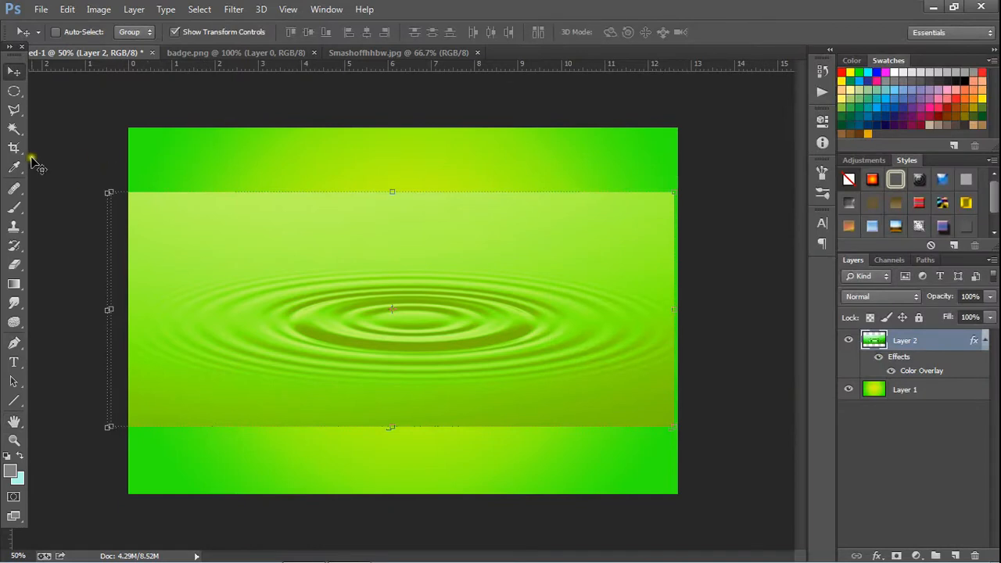
Select the water ripples with an elliptical marquee spanning nearly the full canvas width and cut them from the ripple layer.
click(59, 116)
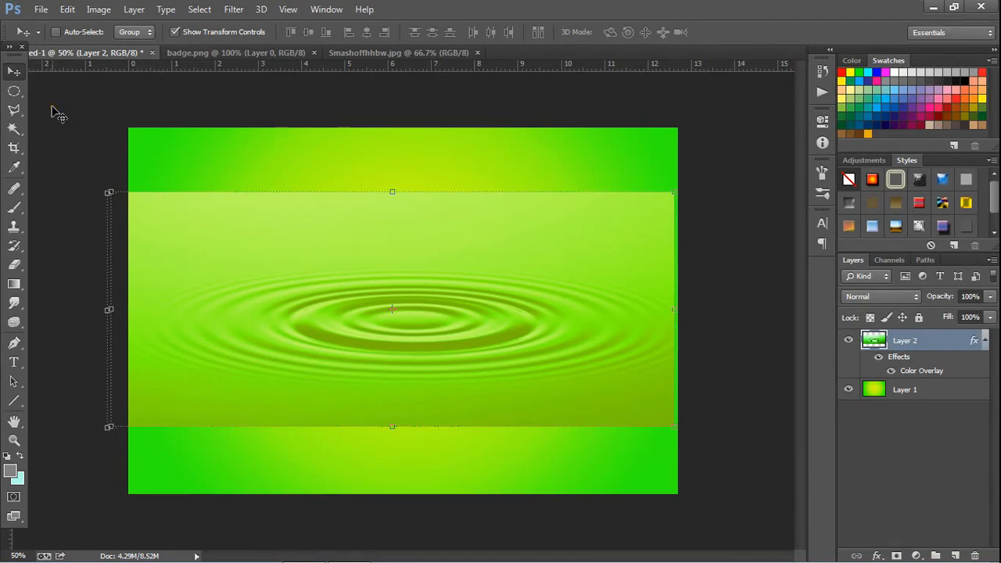
click(15, 91)
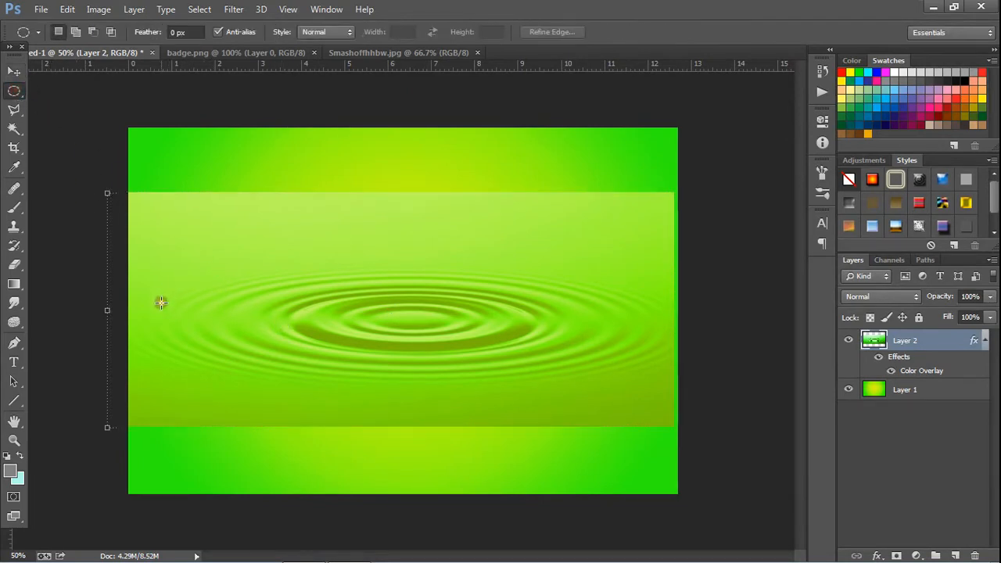
drag(149, 259, 670, 390)
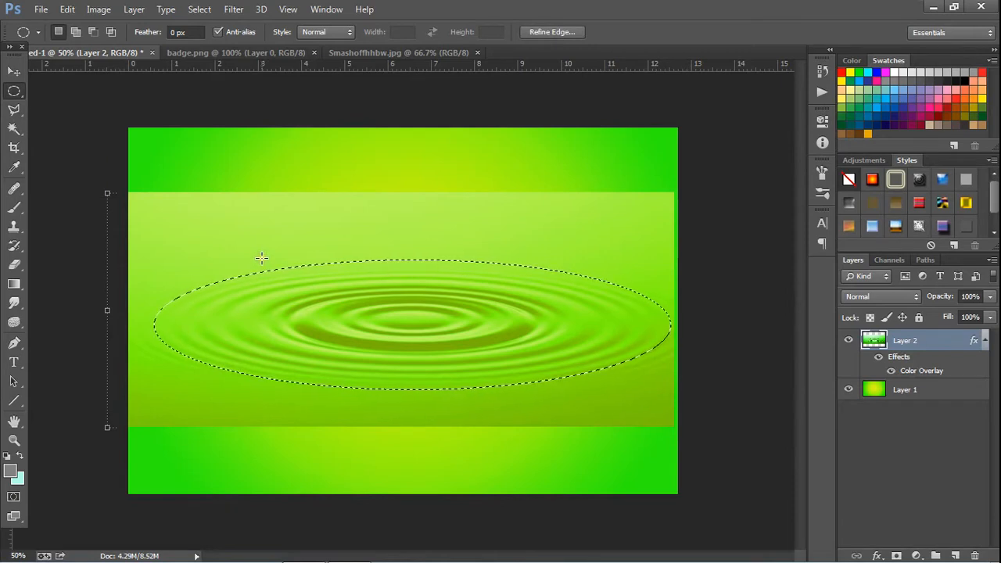
key(ctrl+x)
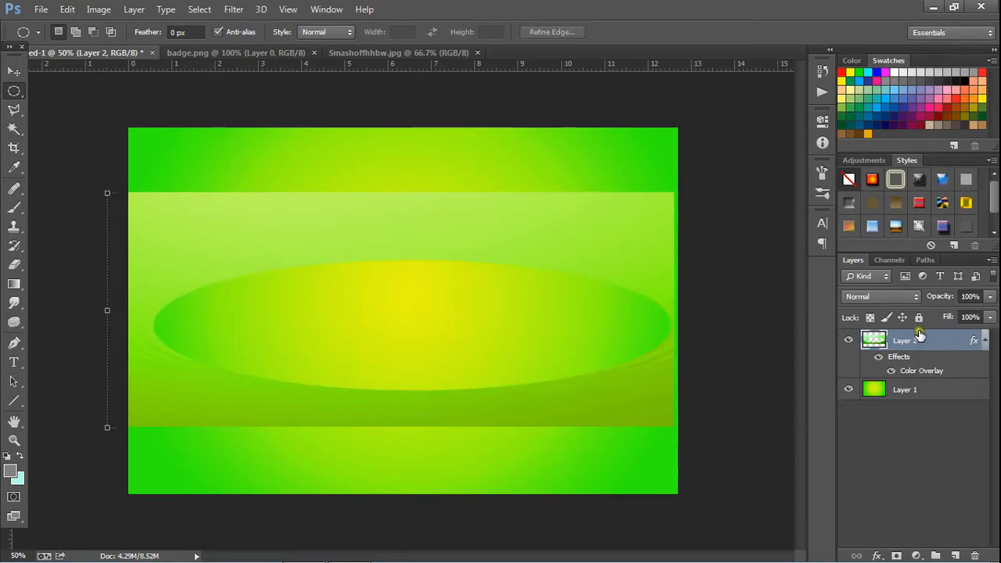
Delete the leftover ripple layer with its Color Overlay and paste the cut ripple ellipse as a new layer.
right_click(901, 340)
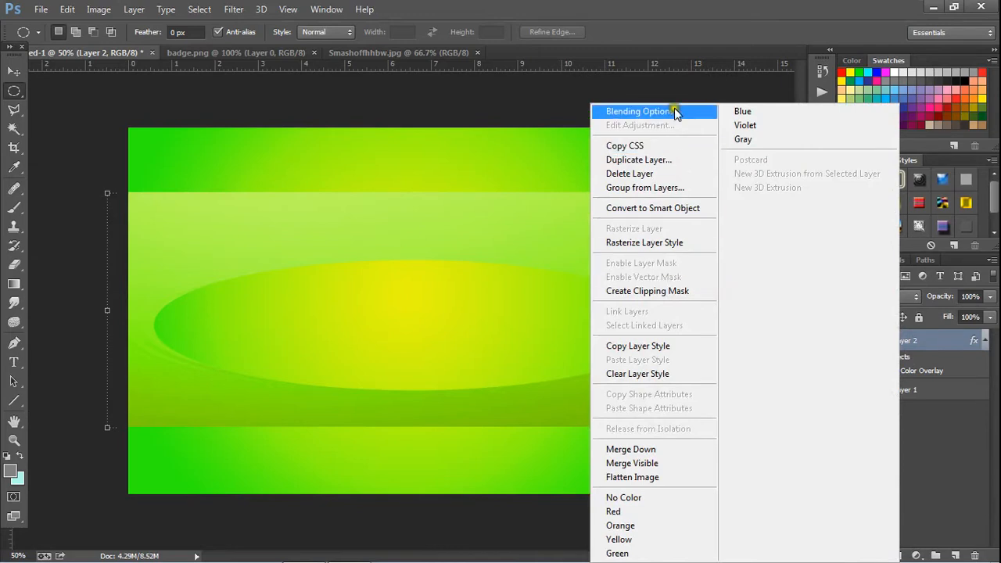
click(652, 174)
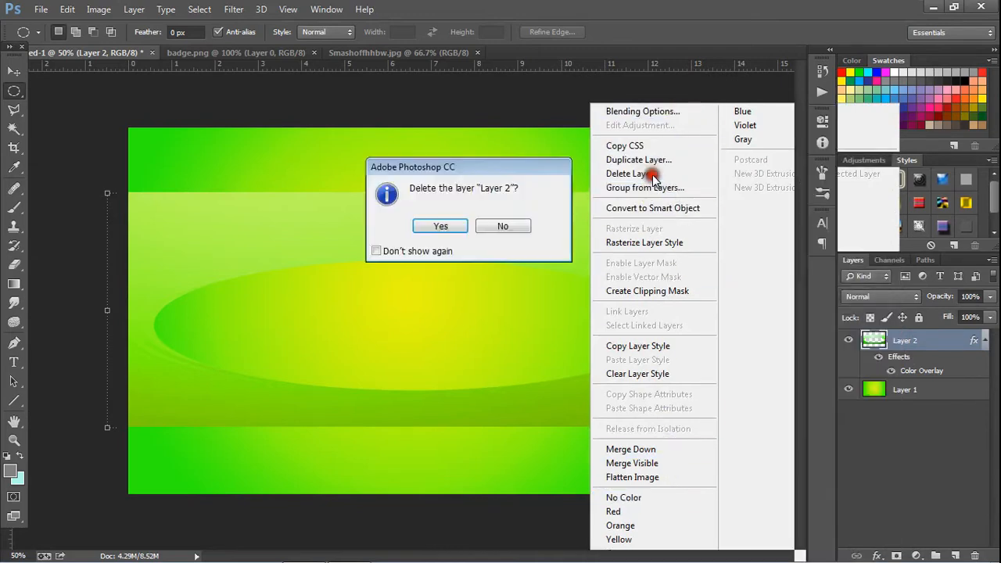
click(440, 226)
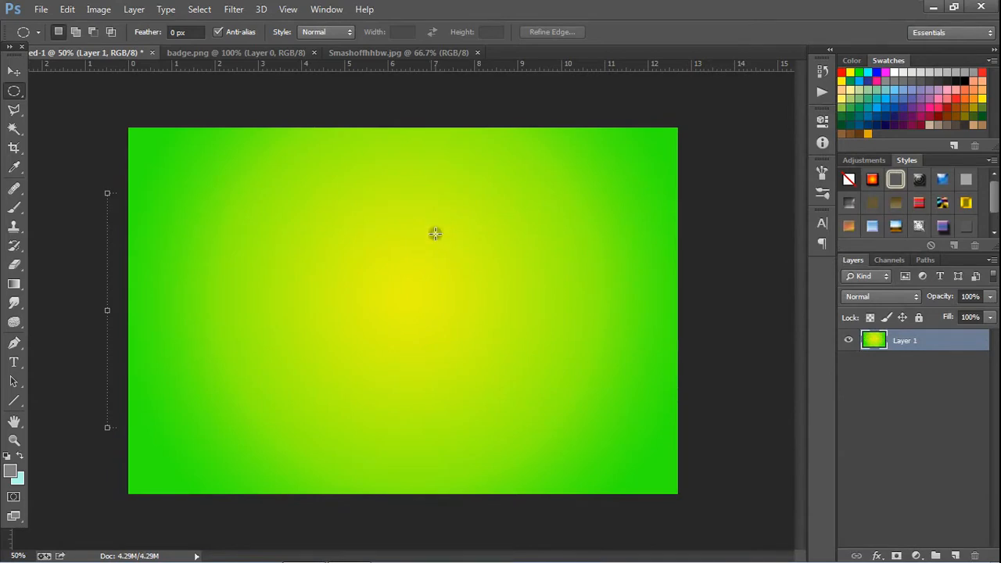
key(ctrl+z)
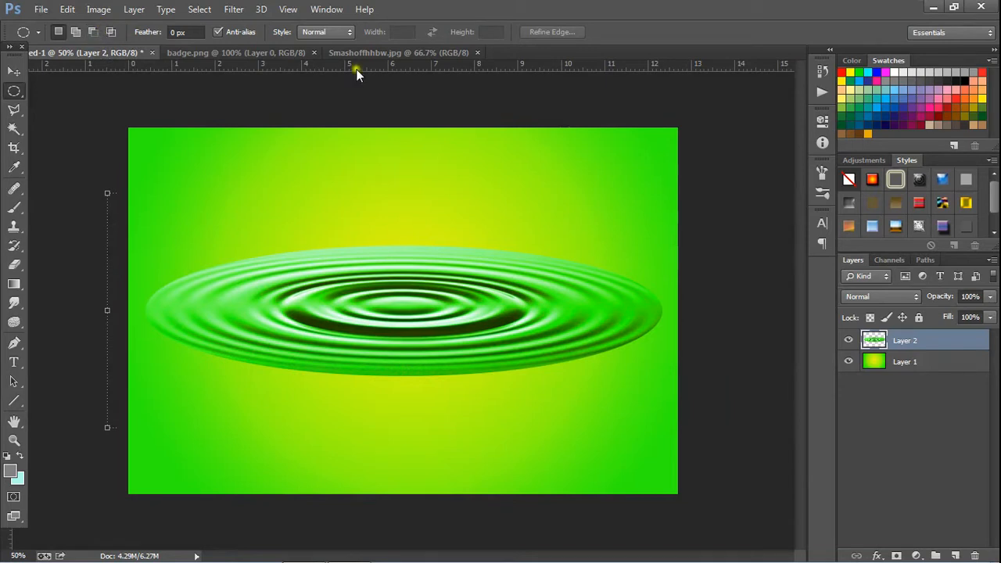
Copy the whole Viking image from badge.png, close that file, and paste it into the gradient document.
click(245, 54)
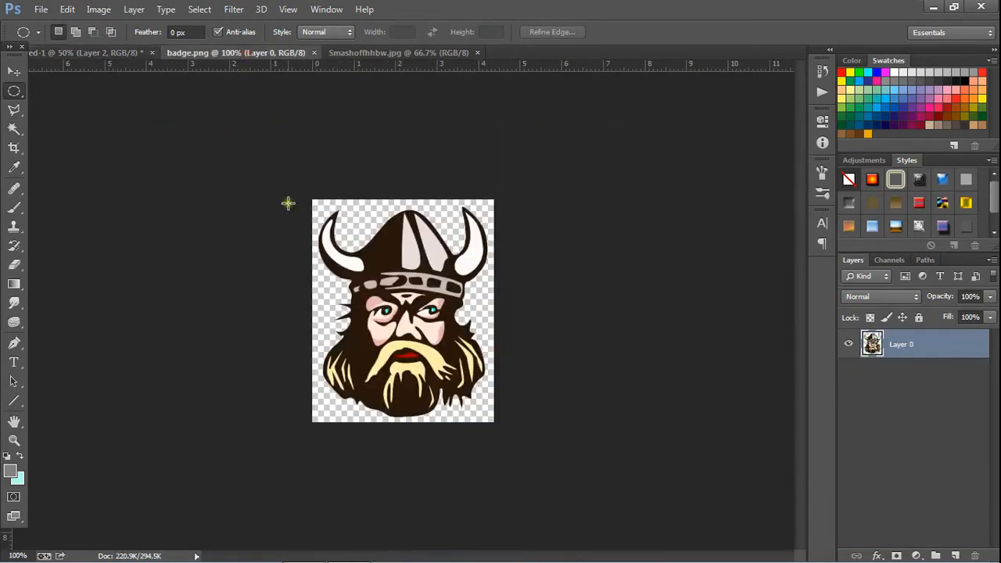
key(ctrl+a)
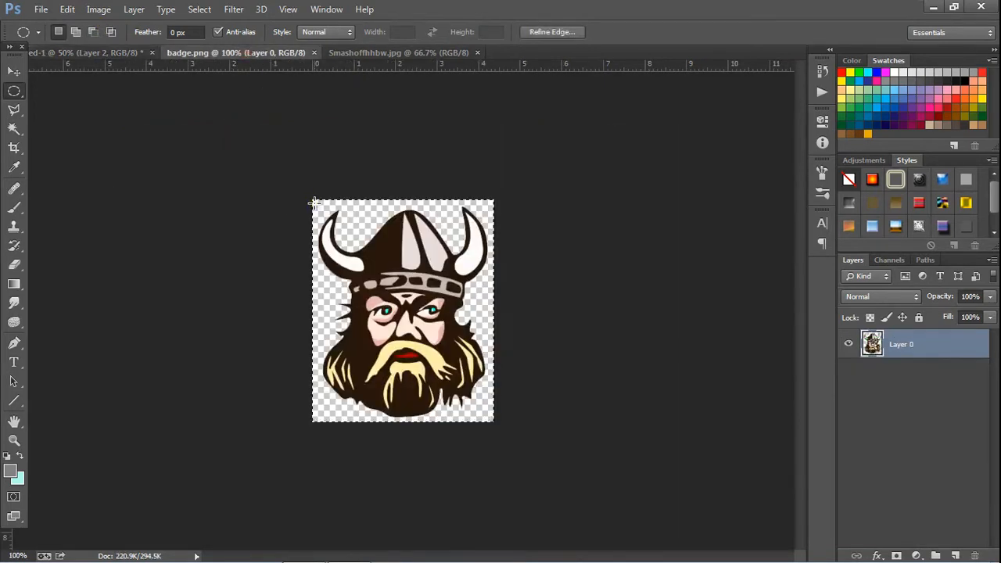
key(ctrl+w)
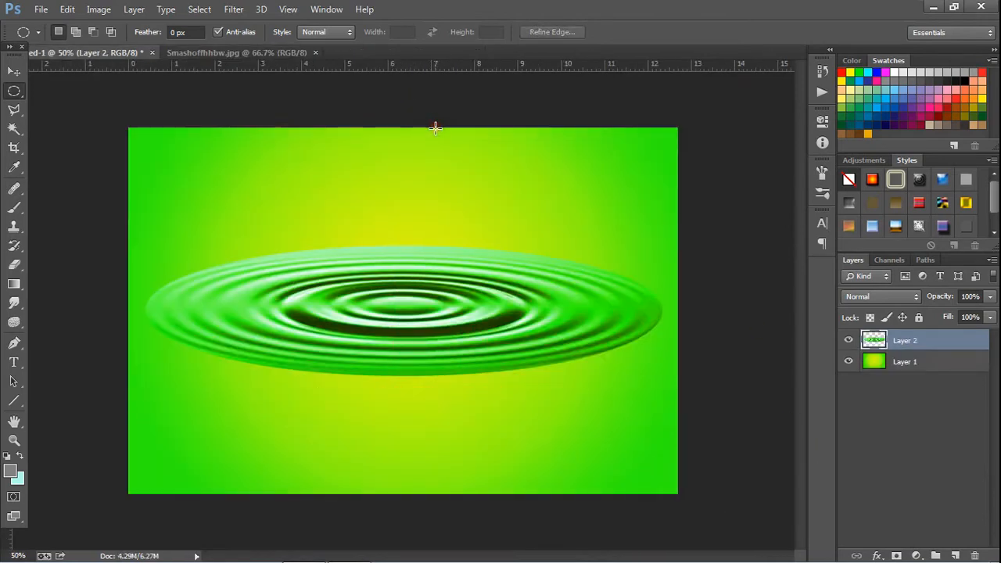
right_click(463, 201)
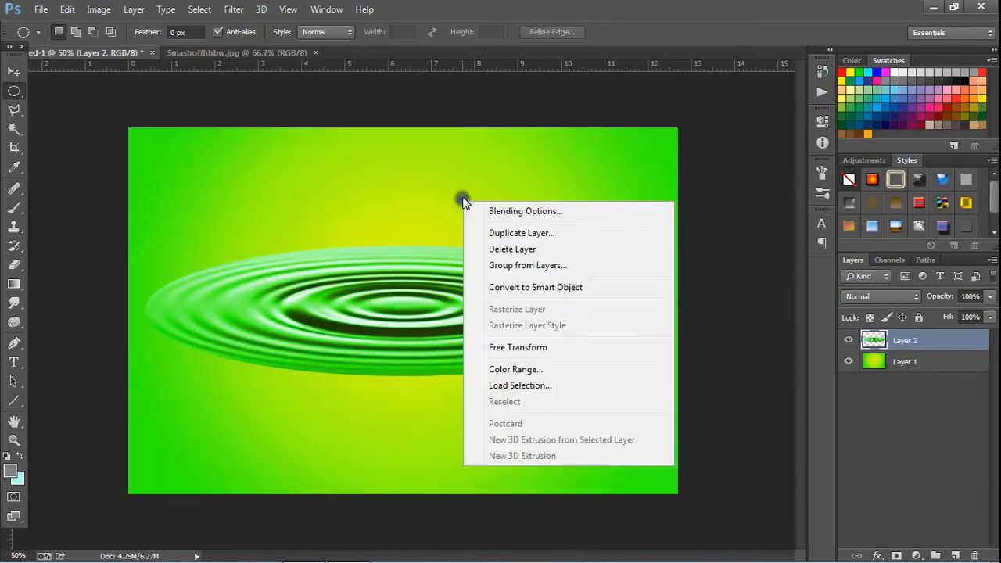
click(69, 9)
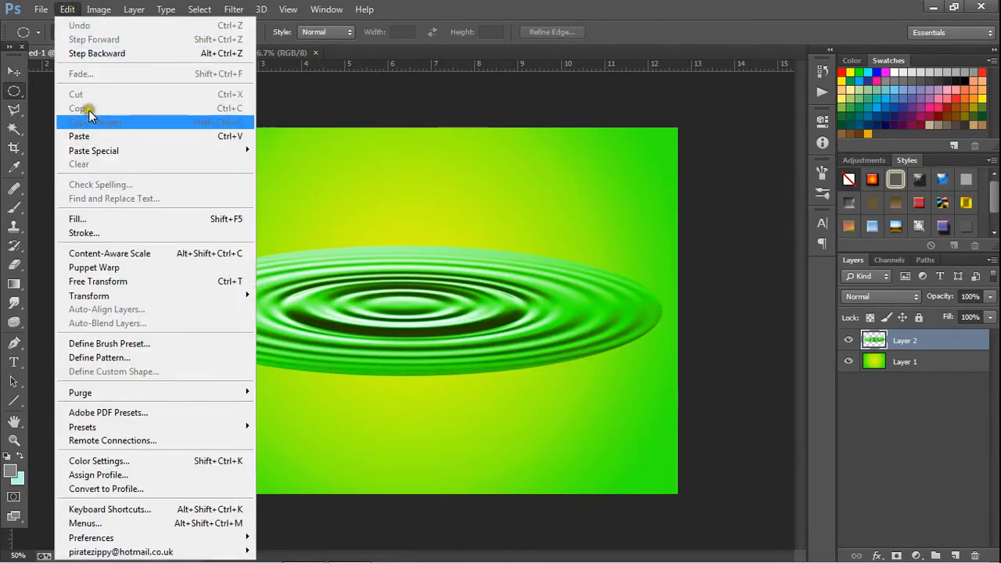
click(86, 138)
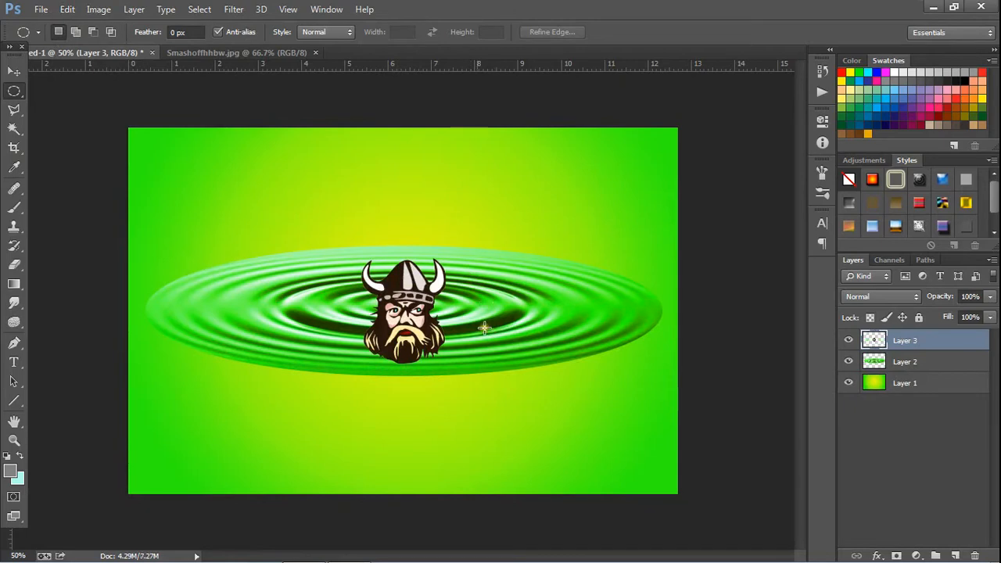
Move the Viking badge above the ripple ellipse, near the upper edge of the canvas and horizontally centred.
click(14, 71)
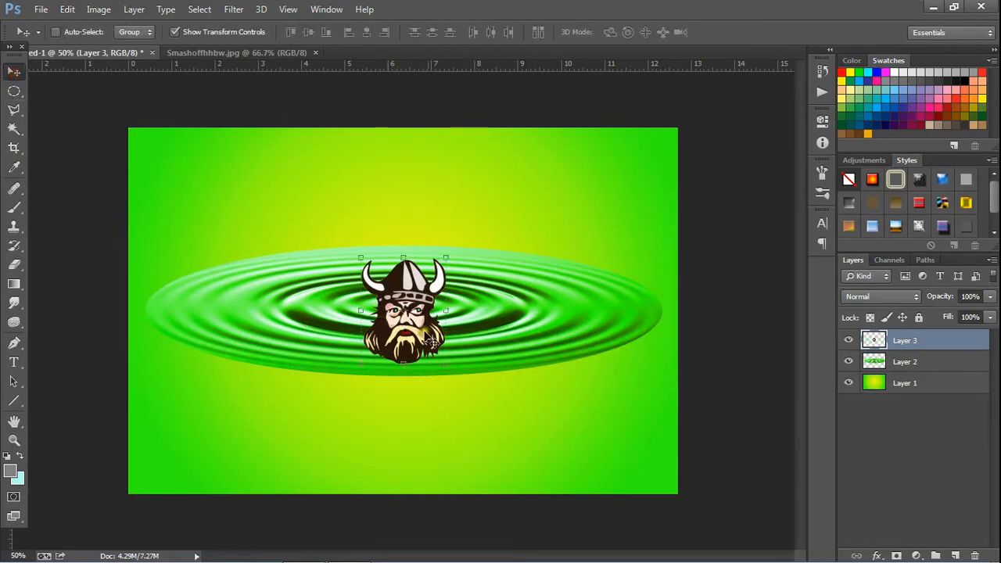
drag(423, 349, 409, 221)
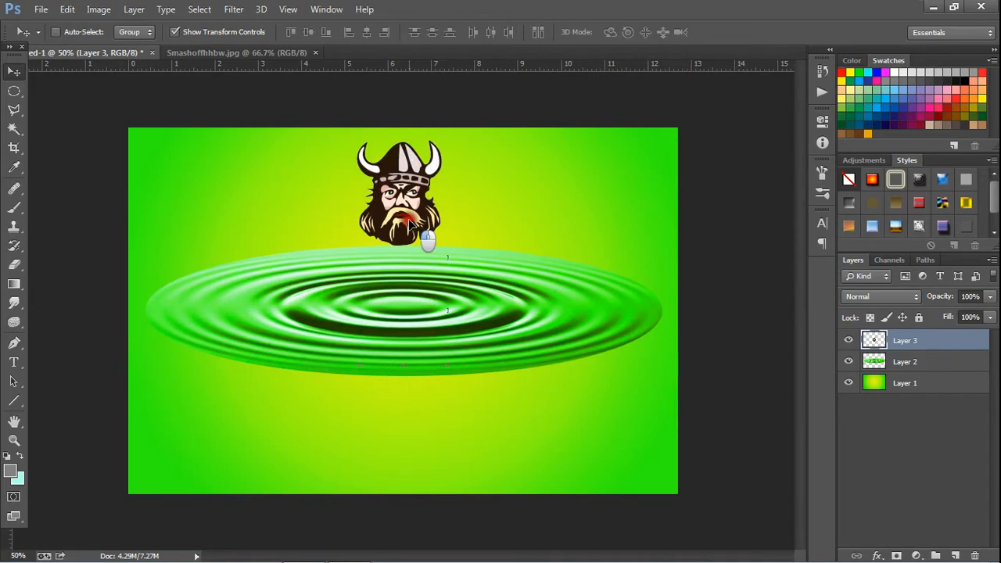
drag(409, 222, 412, 216)
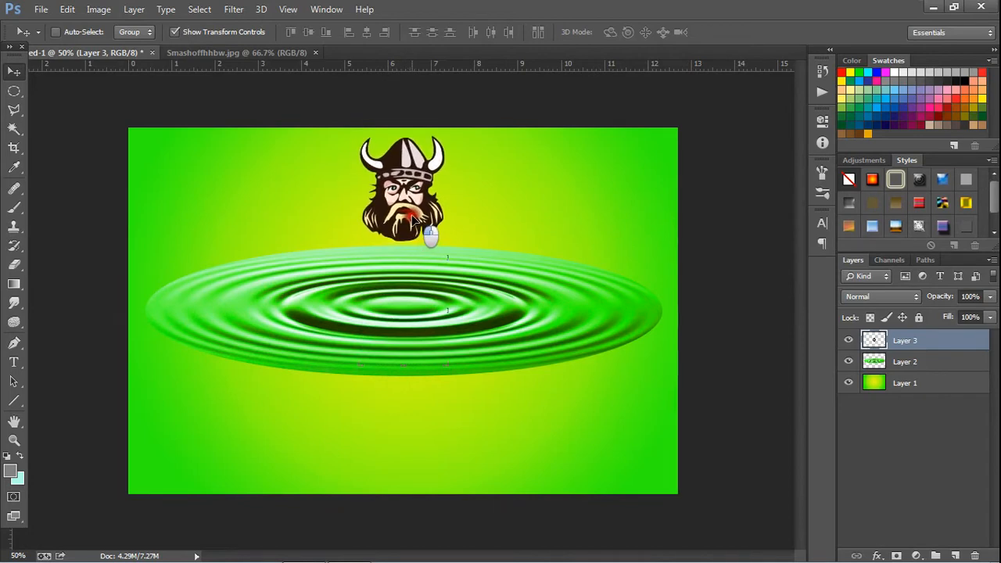
key(ctrl+t)
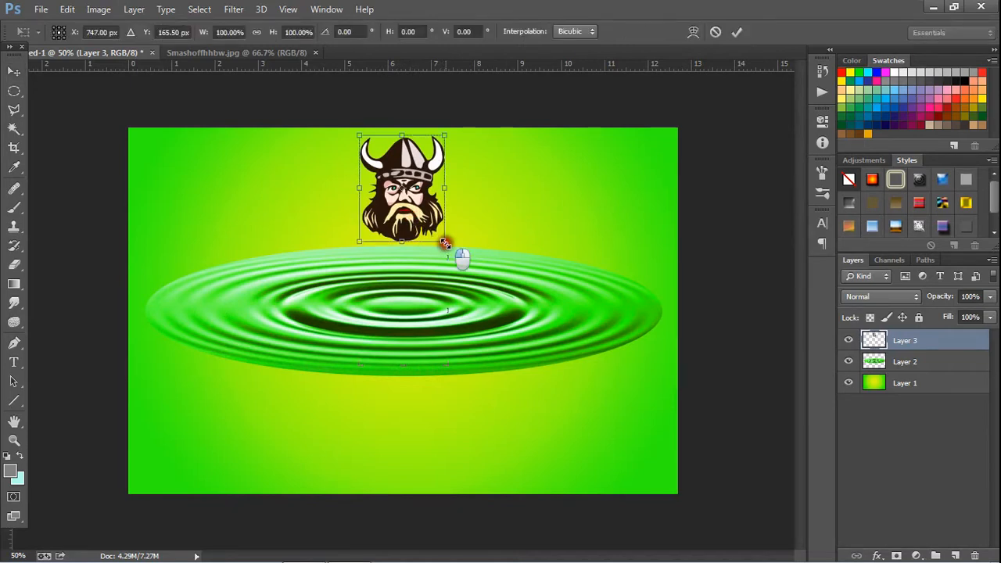
drag(445, 243, 406, 187)
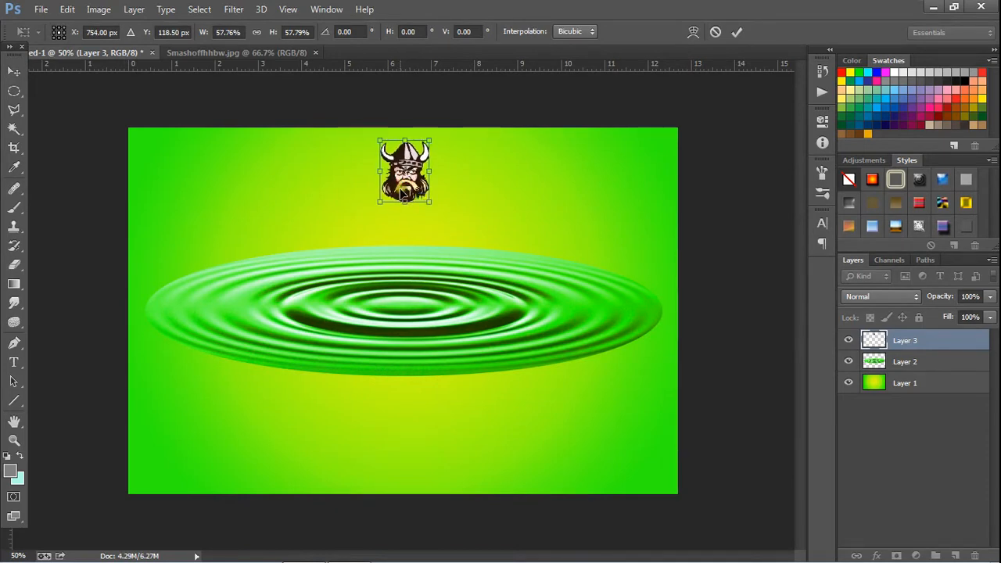
mouse_move(406, 191)
mouse_down()
mouse_move(429, 198)
mouse_move(405, 175)
mouse_up()
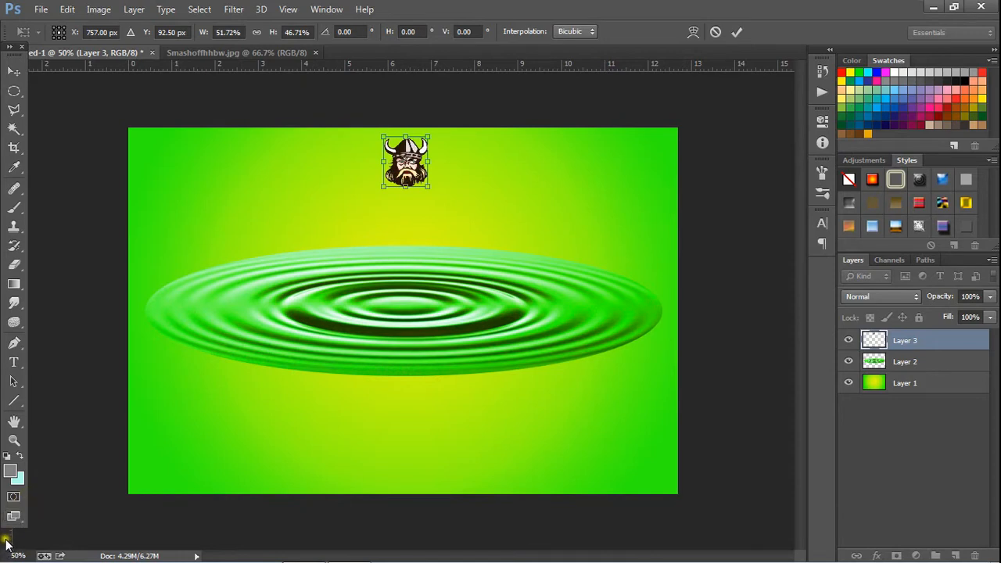
Place a vertical guide down the middle of the canvas, through the centre of the Viking badge.
drag(31, 523, 405, 437)
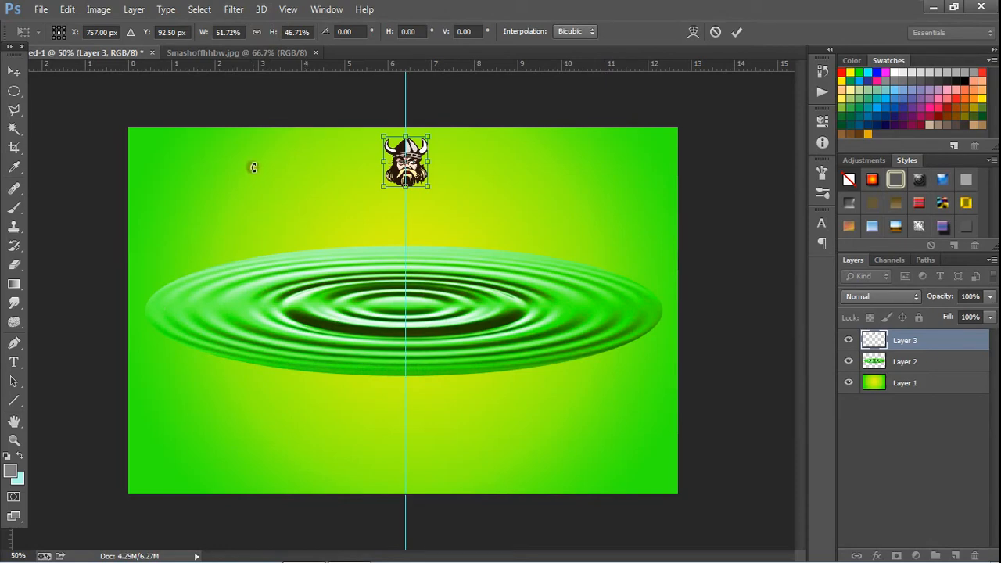
Copy the whole Smashoffhhbw.jpg flag image, close its file, and paste it into the gradient document.
click(242, 53)
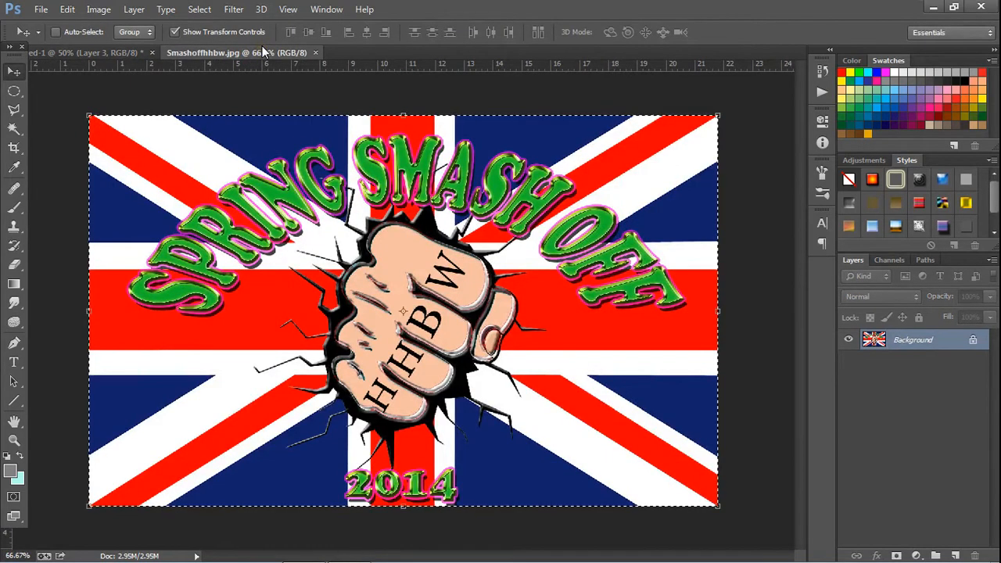
key(ctrl+w)
key(ctrl+v)
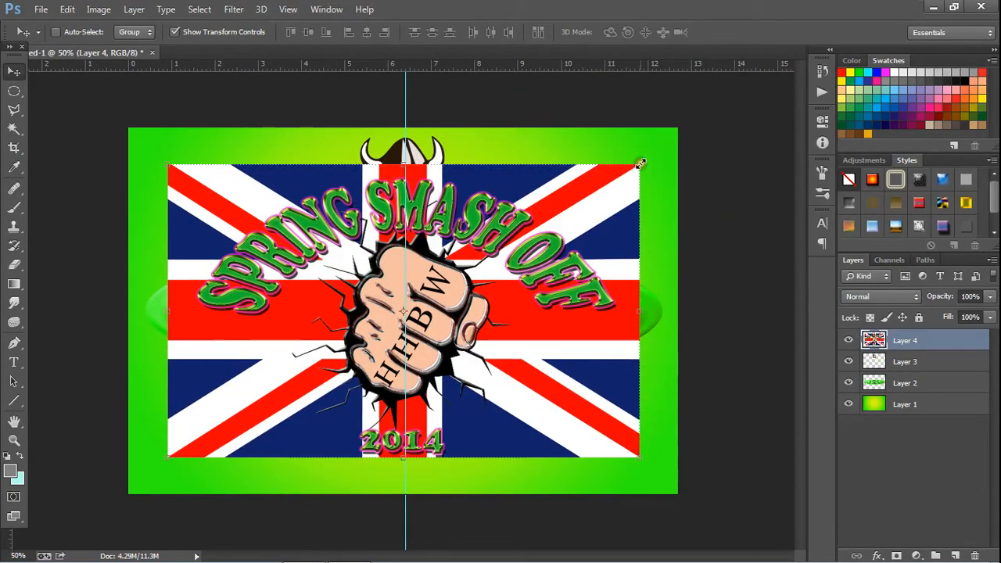
Scale the pasted flag image to about 23%, position it in the canvas's upper-right corner, and apply the transformation.
key(ctrl+t)
drag(640, 165, 288, 368)
drag(428, 238, 596, 226)
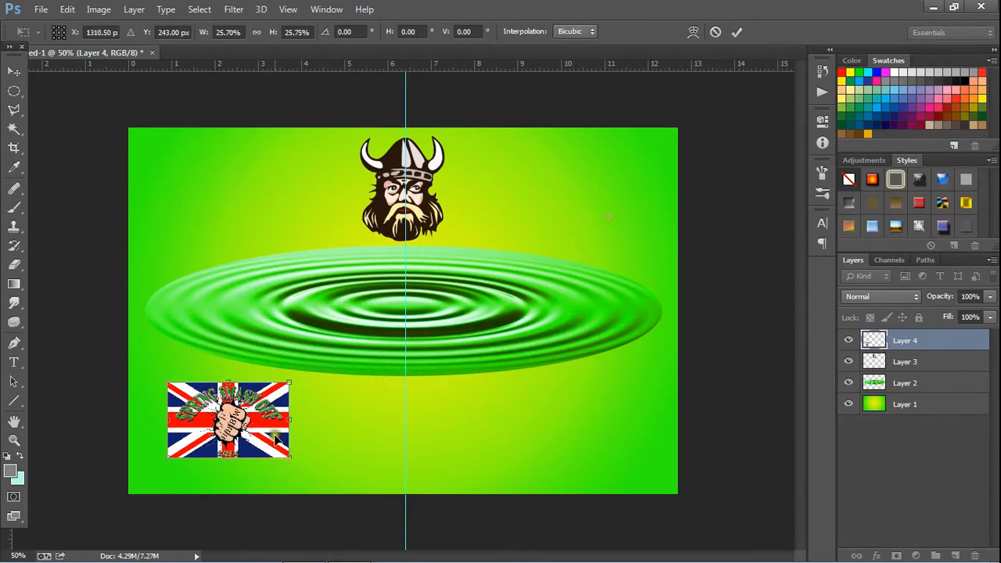
drag(275, 441, 641, 182)
drag(640, 182, 637, 184)
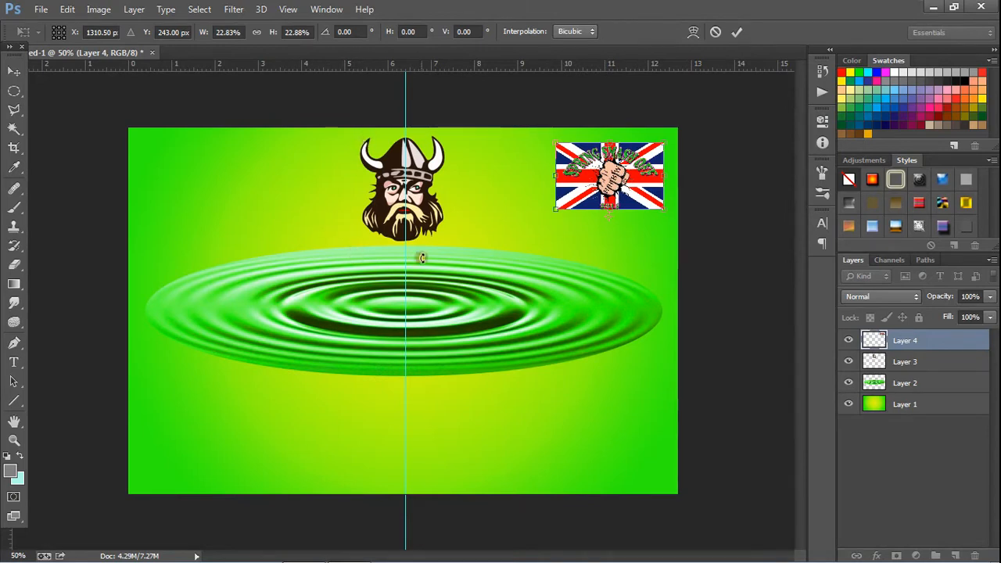
click(305, 174)
click(15, 71)
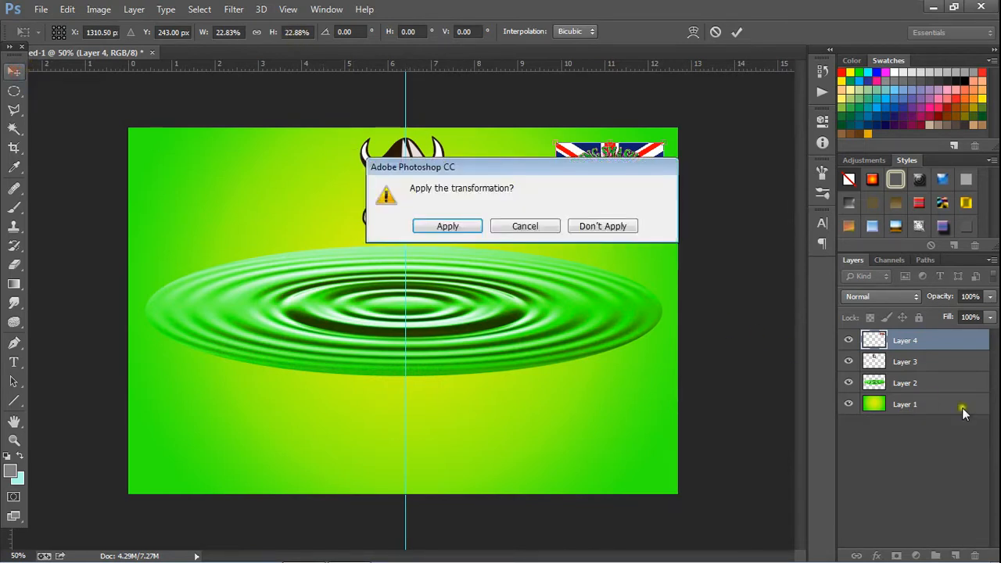
click(451, 227)
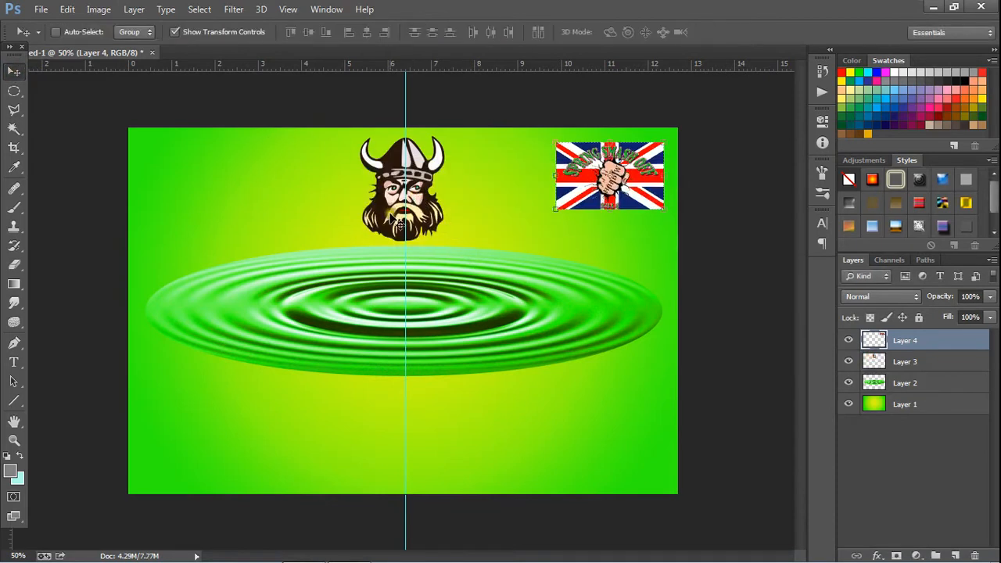
Scale the Viking badge layer to about 56%, centre it on the guide near the canvas's upper edge, and apply the transformation.
click(919, 362)
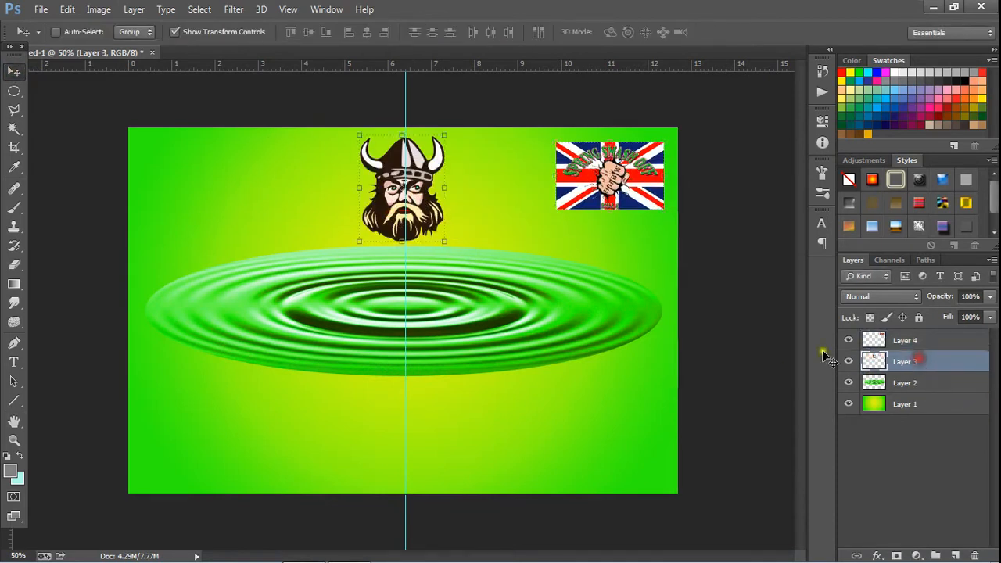
click(442, 240)
drag(445, 238, 413, 184)
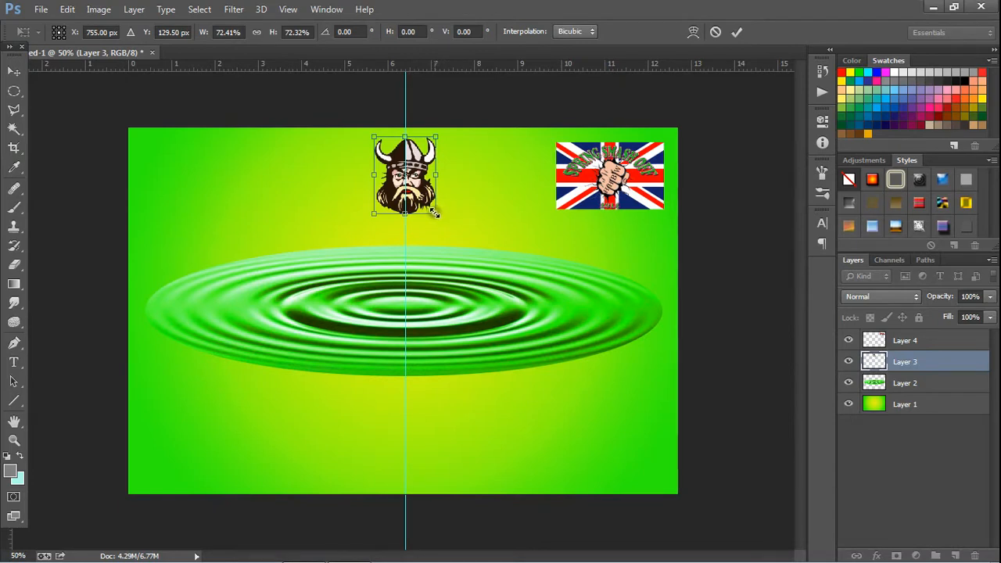
drag(436, 214, 422, 184)
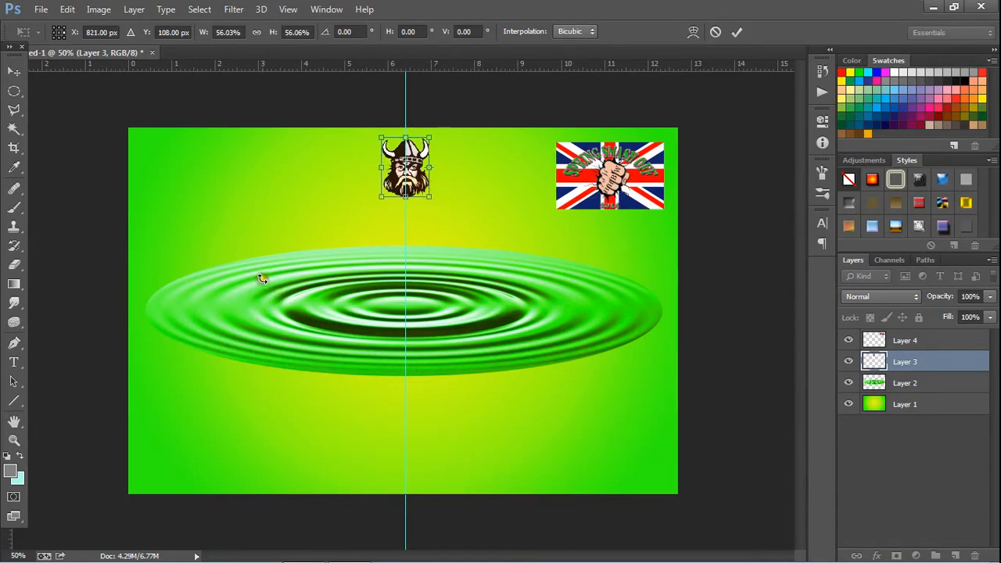
click(897, 384)
click(898, 383)
click(898, 383)
click(13, 90)
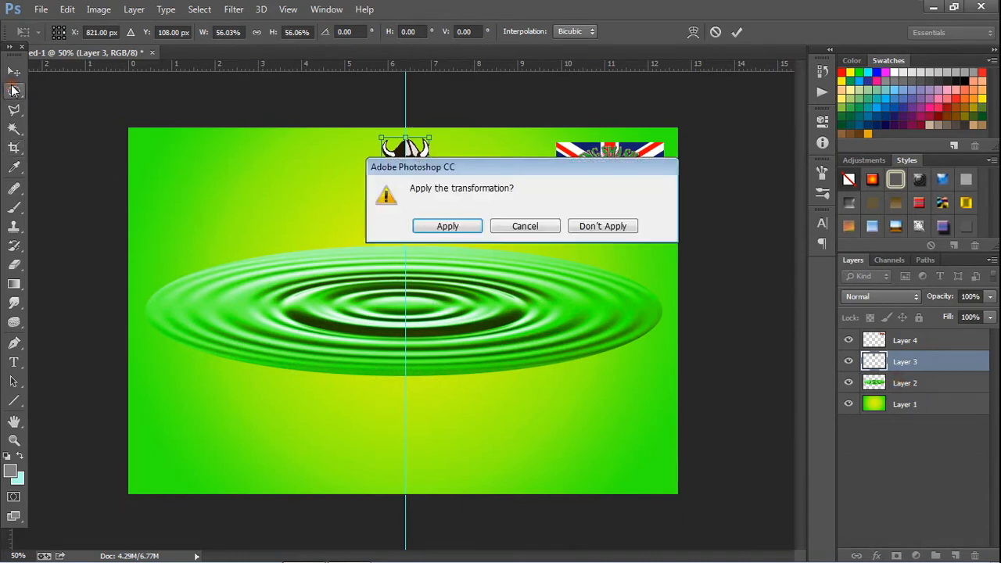
key(Return)
Move the ripple ellipse layer slightly lower on the canvas and centre it horizontally on the vertical guide.
click(938, 382)
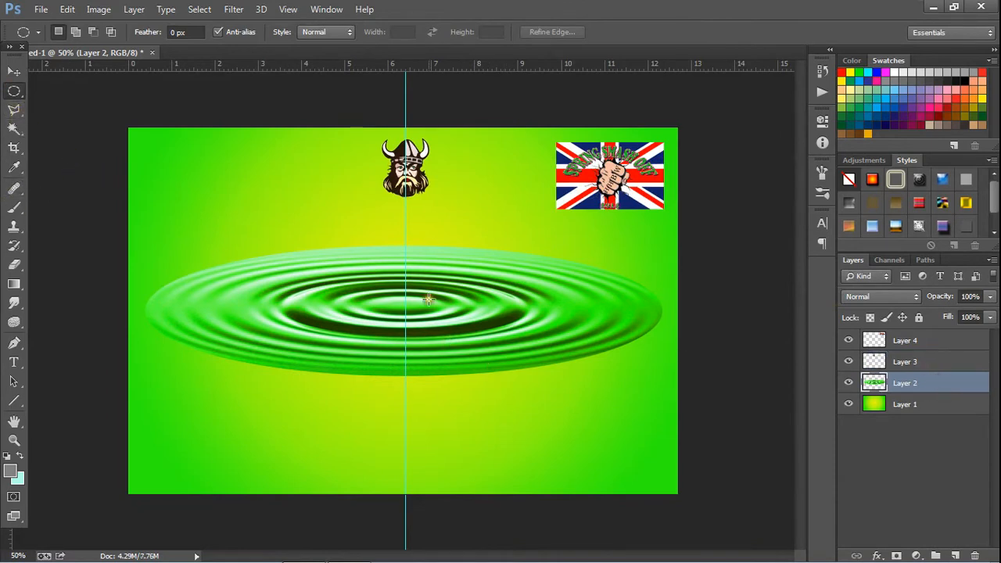
click(16, 70)
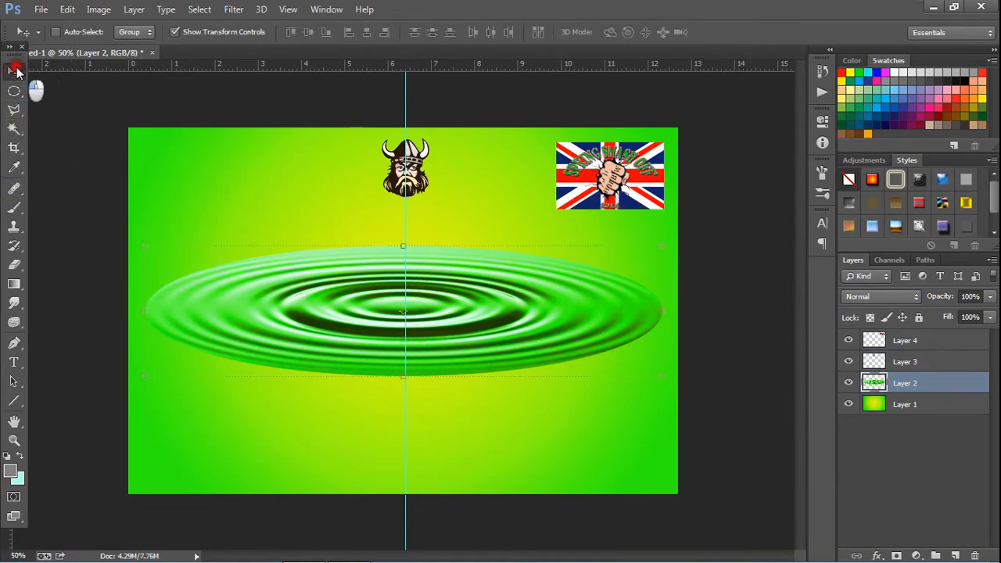
drag(438, 322, 442, 343)
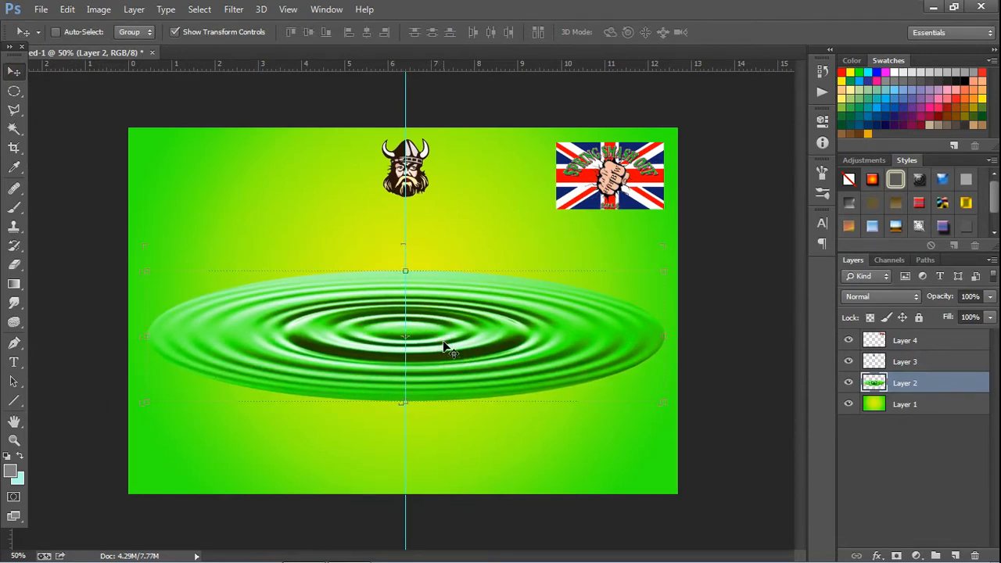
drag(443, 345, 451, 324)
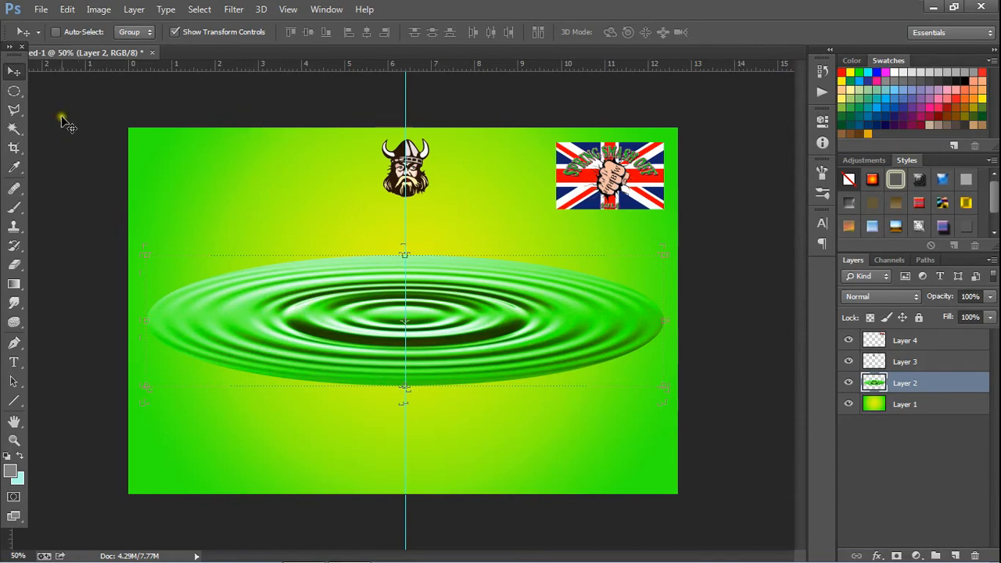
Add centre-aligned horizontal text "Ring Of" on the vertical guide just above the ripple ellipse.
click(14, 363)
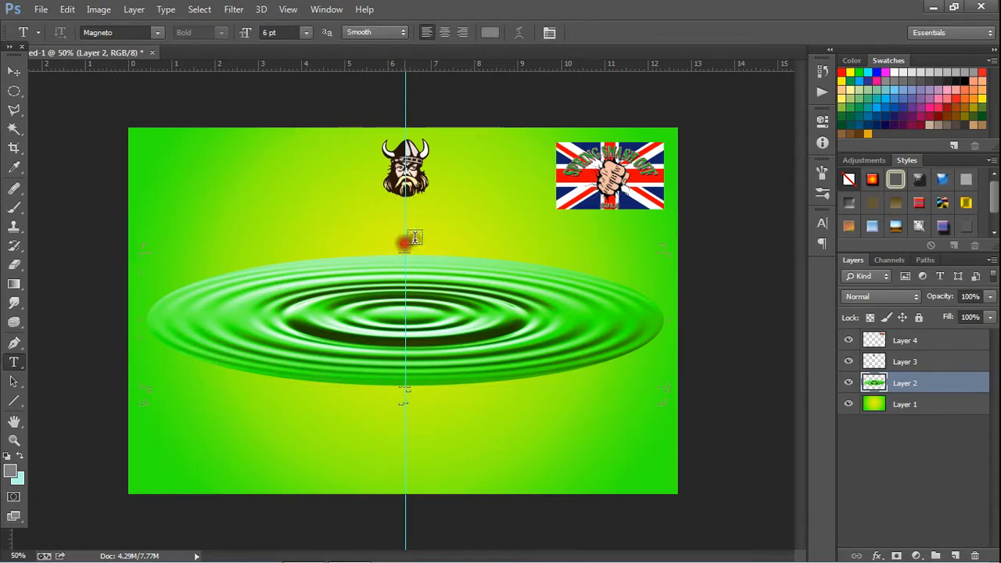
click(405, 242)
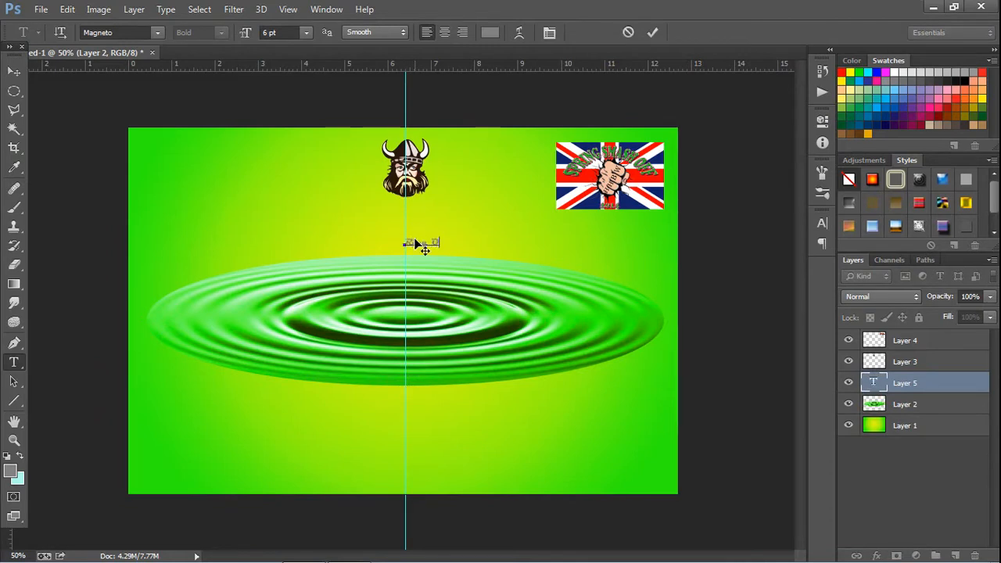
click(428, 251)
mouse_move(463, 244)
mouse_down()
mouse_move(452, 247)
mouse_move(469, 249)
mouse_up()
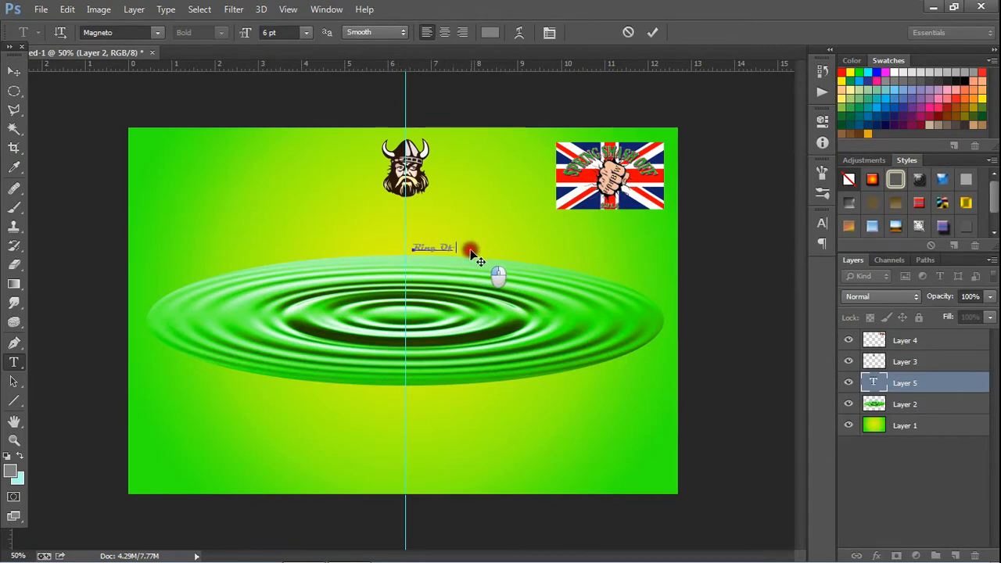
click(444, 32)
click(429, 260)
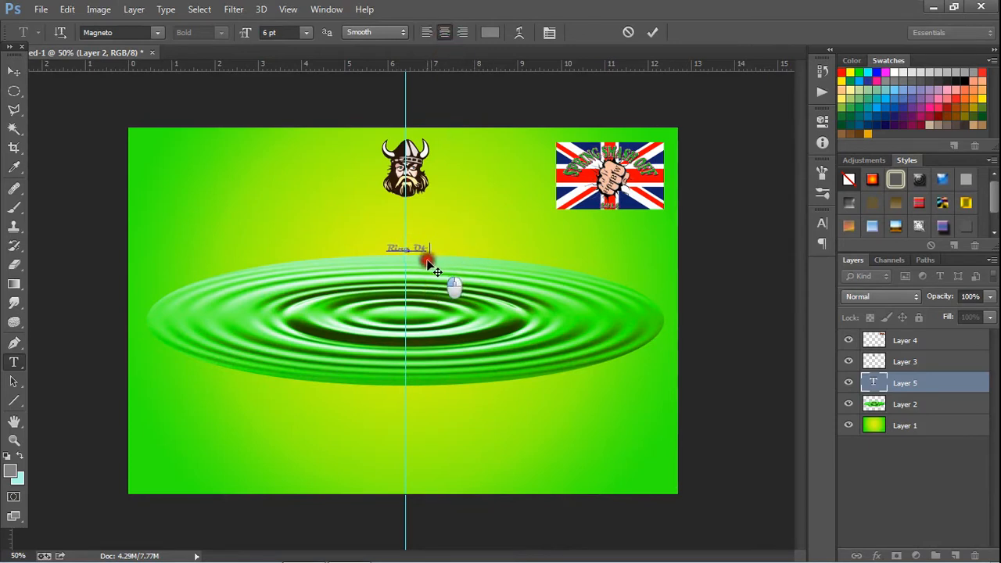
Nudge the "Ring Of" text slightly upward and set its font size to 30 pt.
drag(427, 262, 378, 247)
click(427, 247)
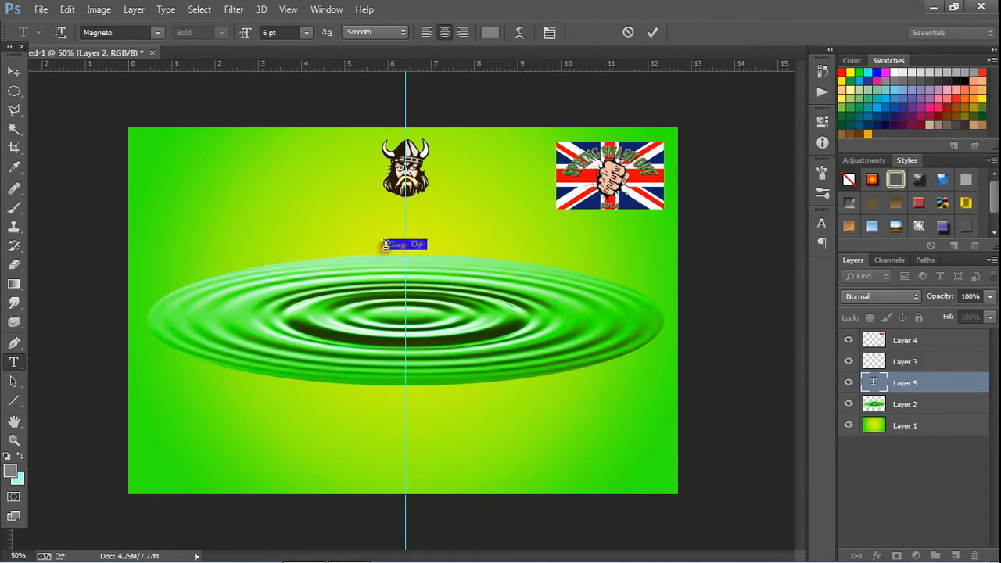
click(306, 32)
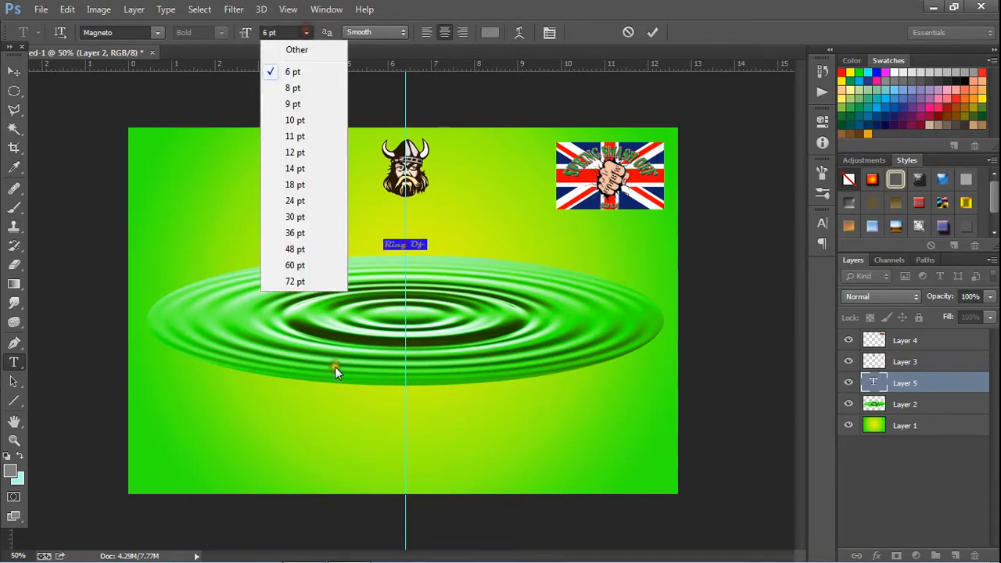
click(303, 232)
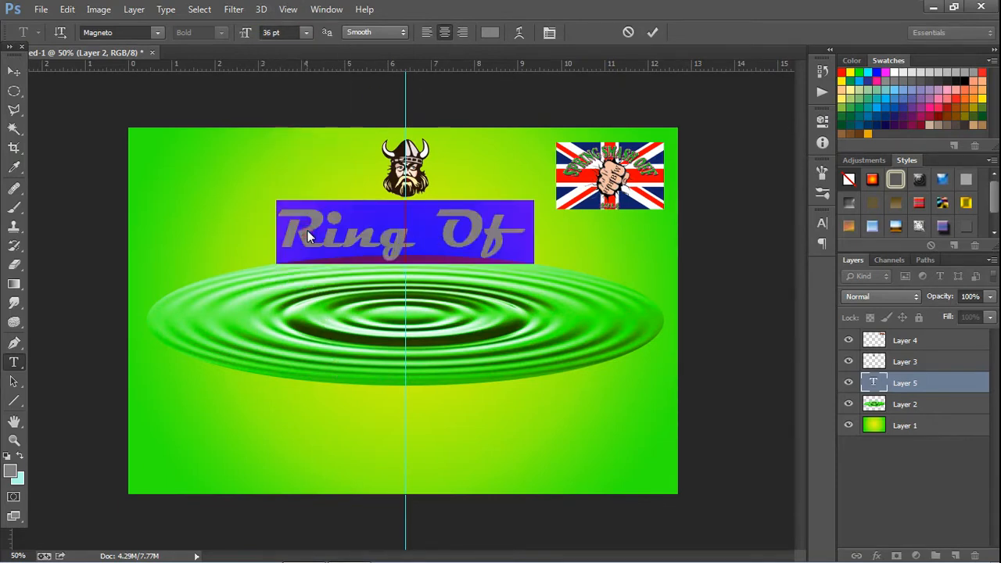
click(308, 33)
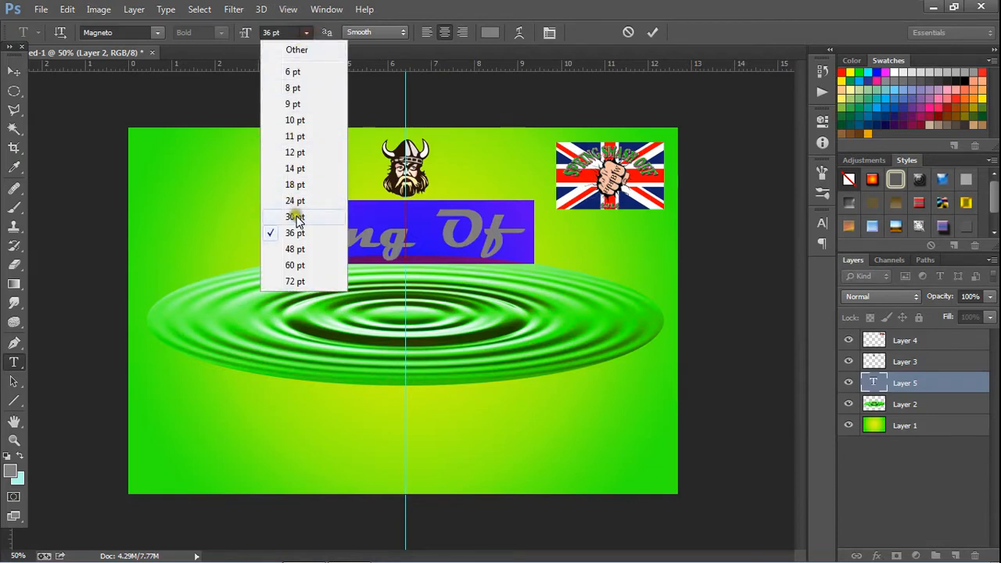
click(297, 217)
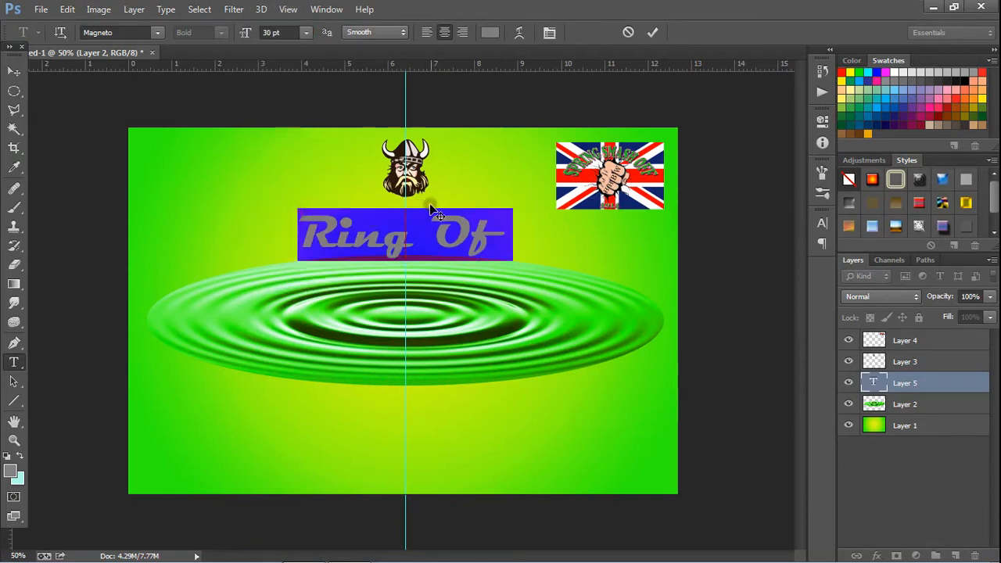
Warp the "Ring Of" text with a horizontal Arc at +7% bend and lower it onto the ellipse's upper edge.
click(518, 32)
click(707, 135)
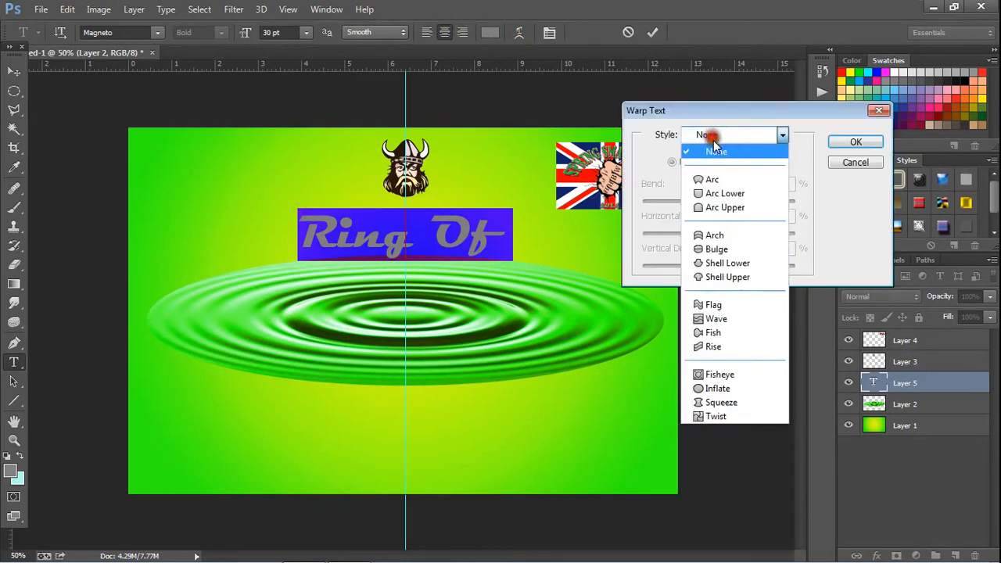
click(713, 179)
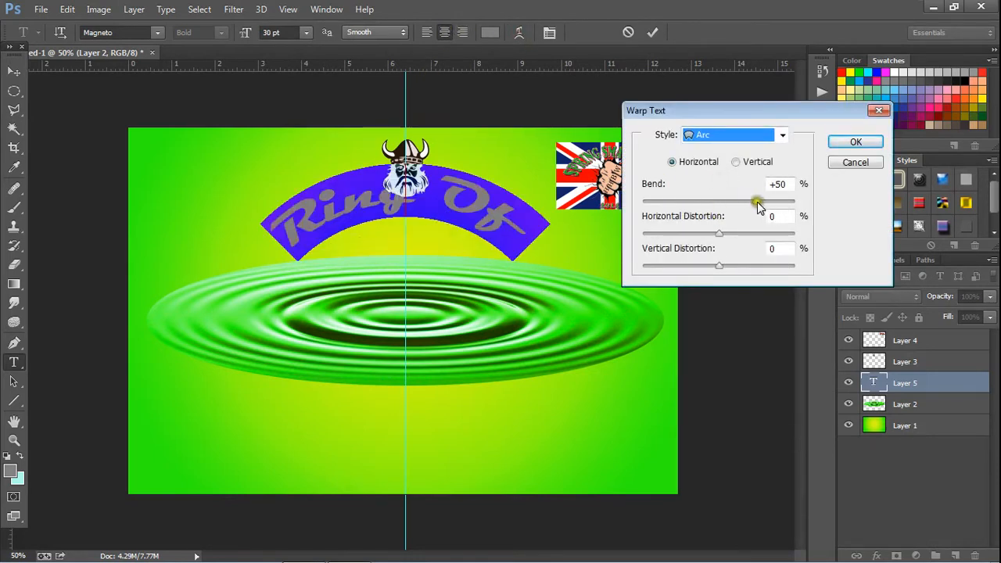
drag(755, 201, 725, 207)
drag(434, 236, 431, 249)
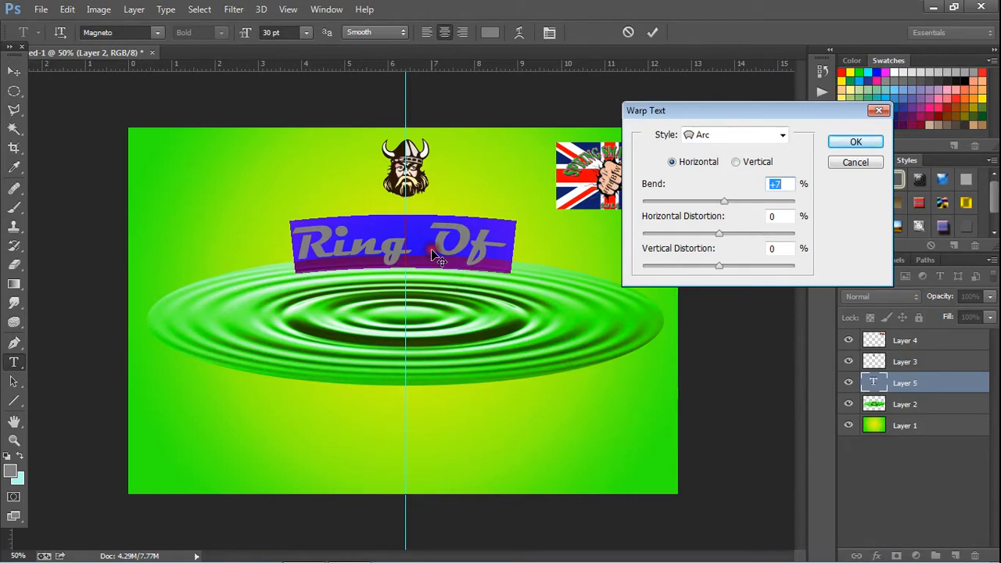
click(856, 142)
Colour the "Ring Of" text dark green with a hue of 110° and commit the text layer.
click(500, 37)
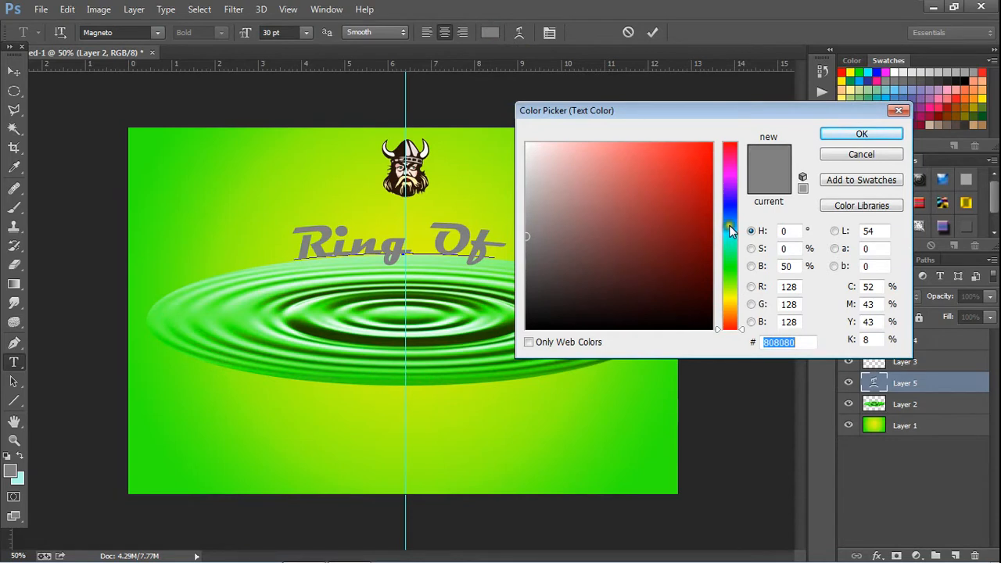
click(730, 272)
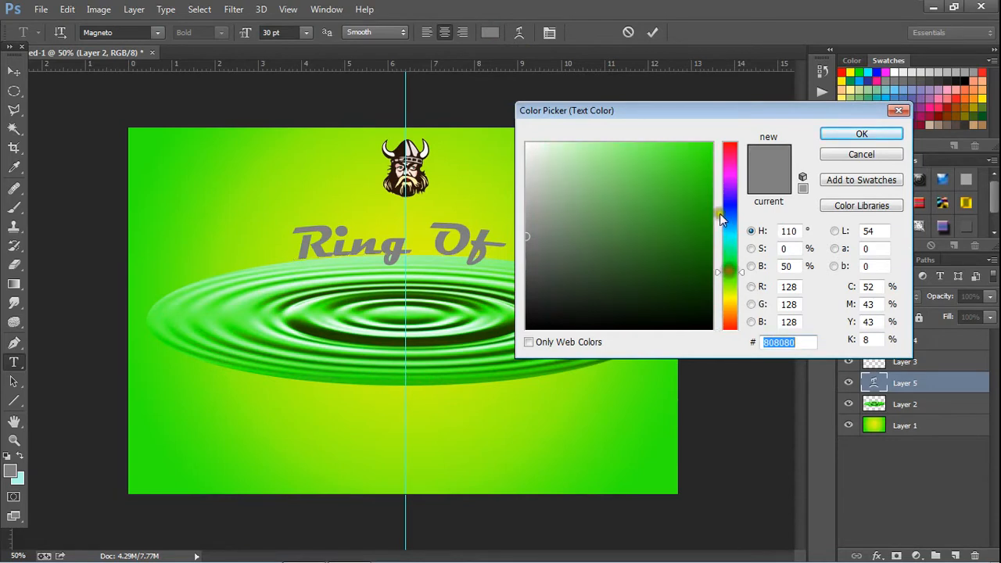
click(703, 277)
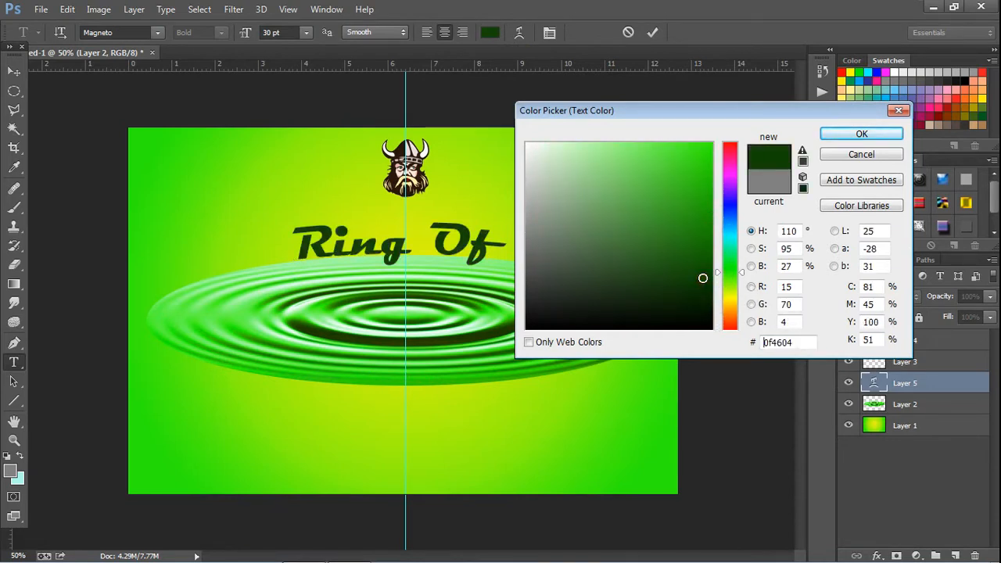
click(706, 233)
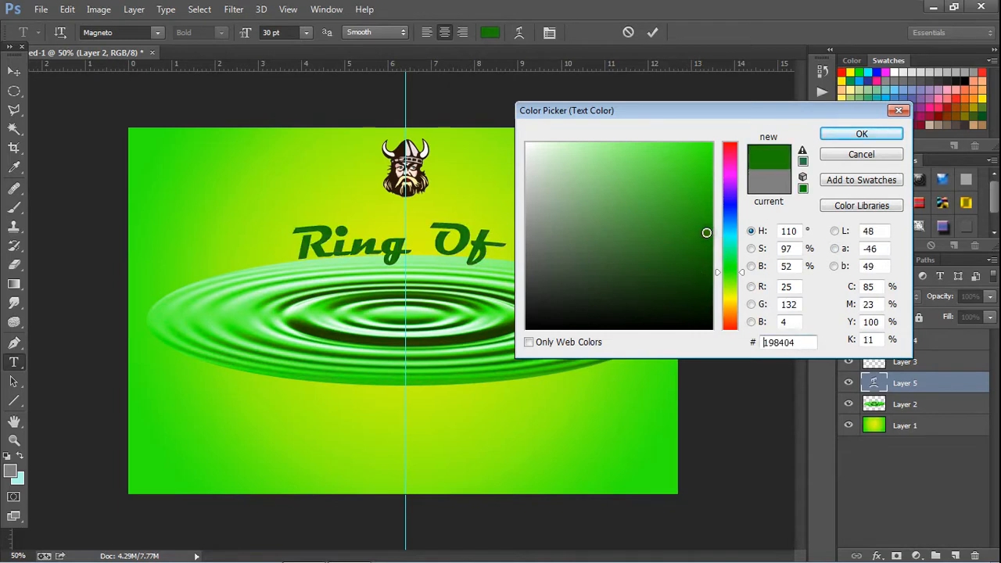
click(711, 271)
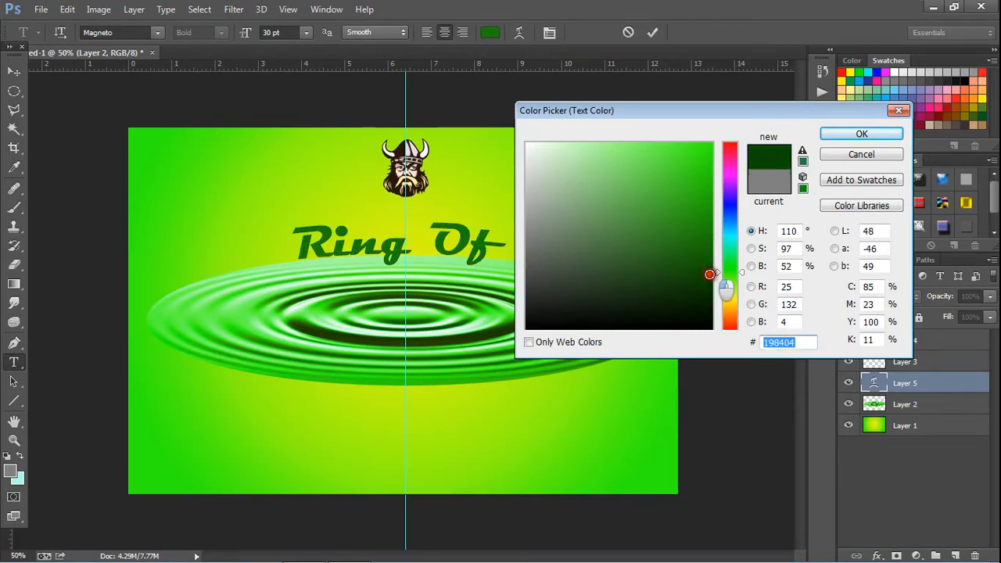
click(861, 136)
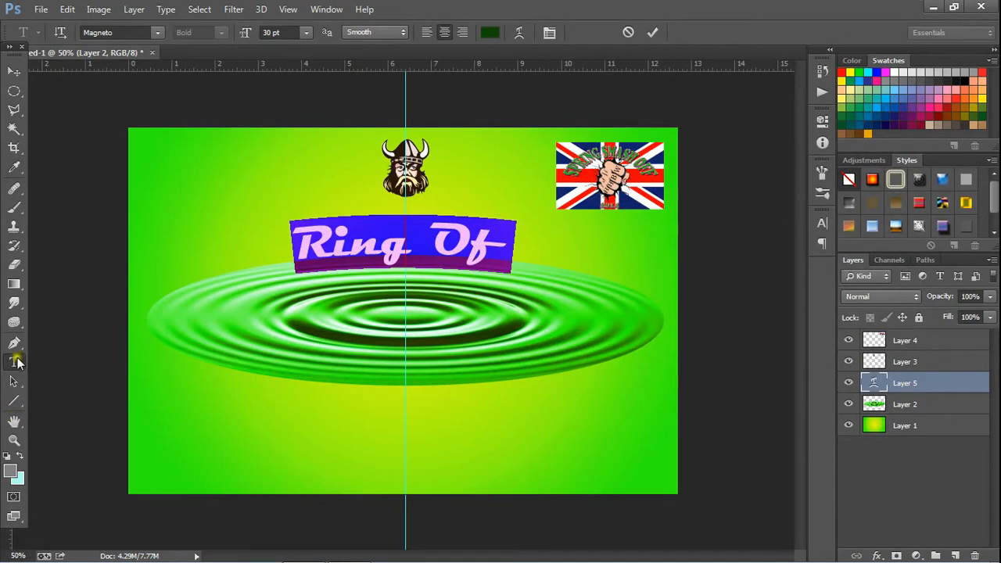
click(14, 70)
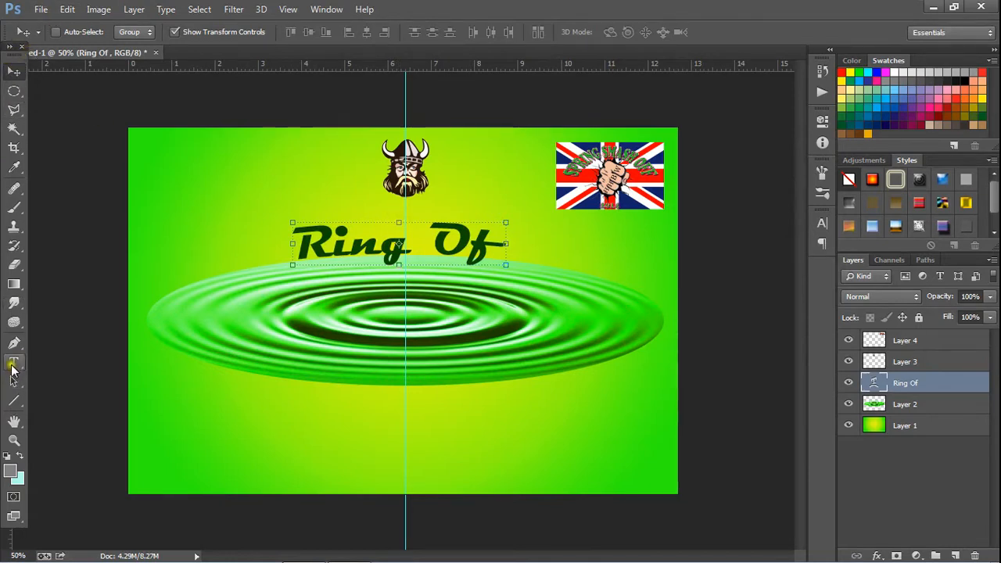
Add a second text layer reading "Brightwater" on the vertical guide along the ripple ellipse's lower edge.
click(14, 362)
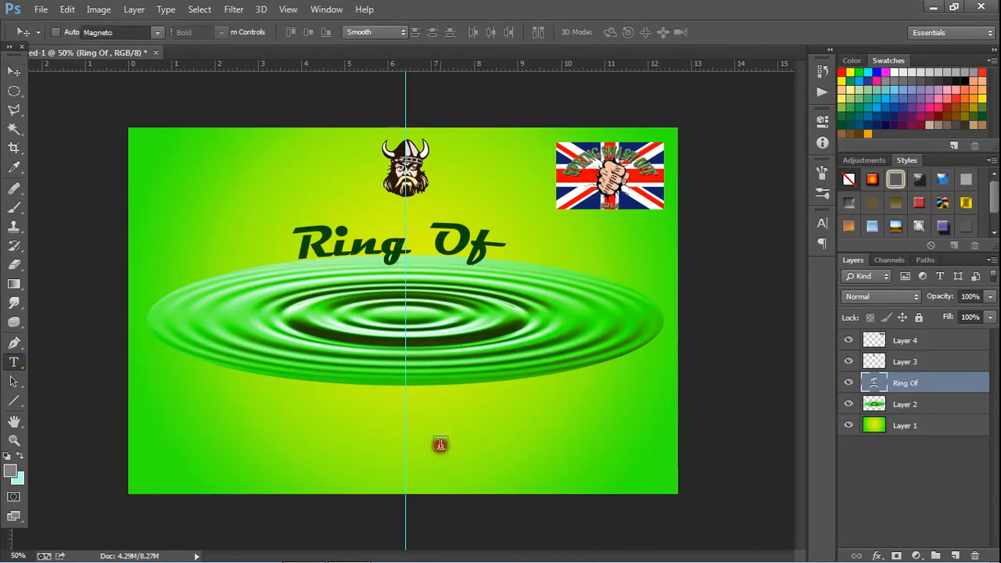
click(405, 399)
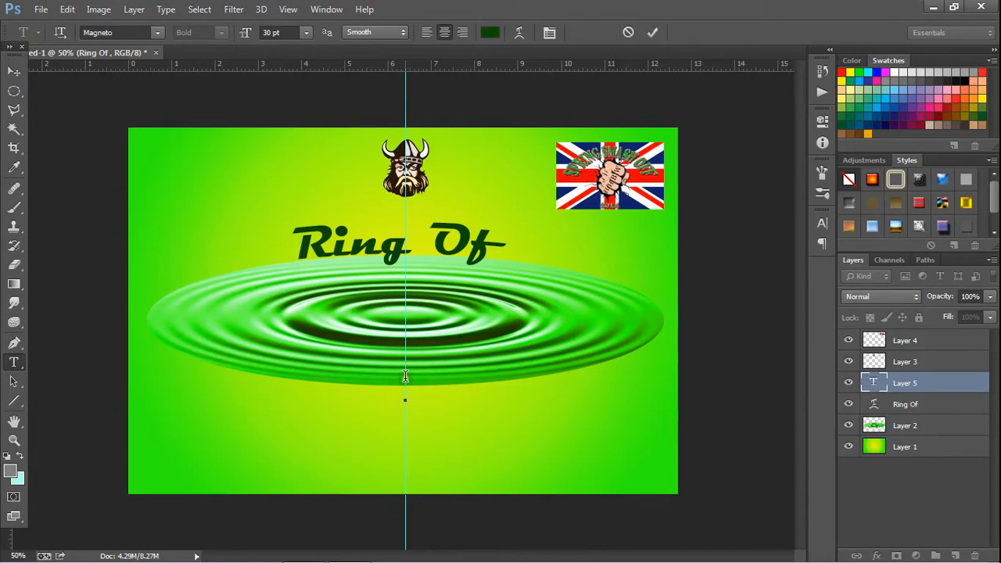
text(Brigh)
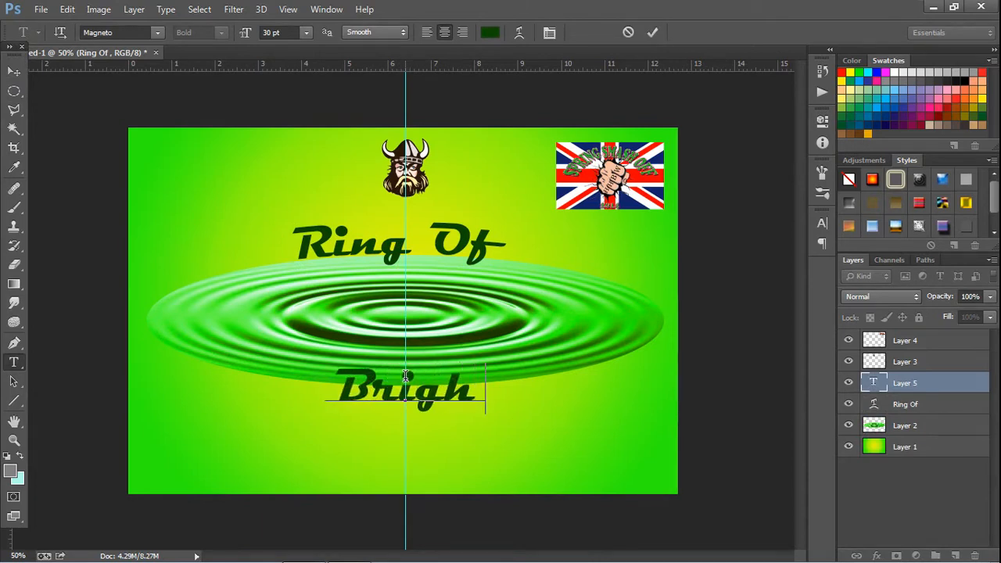
text(tw)
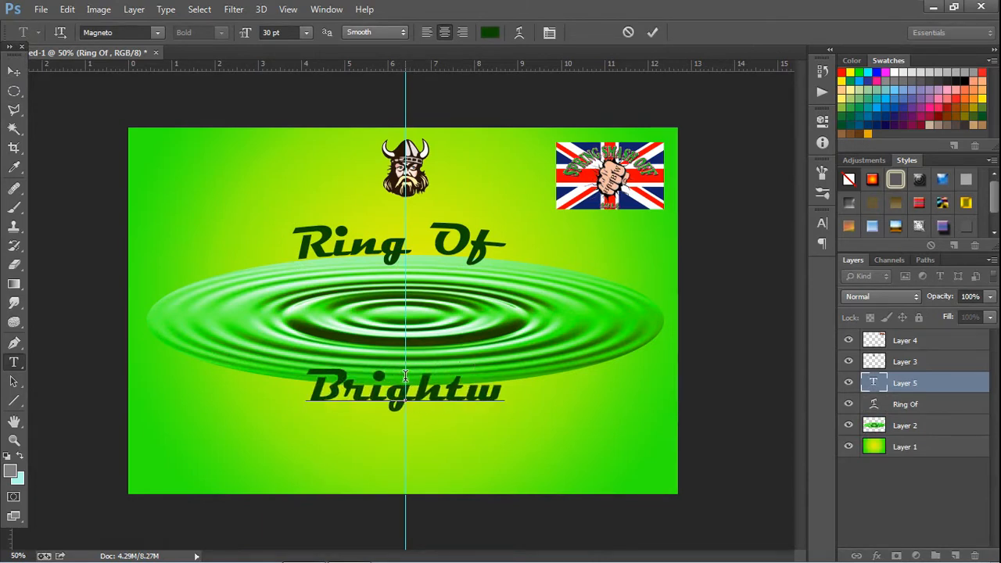
text(ater)
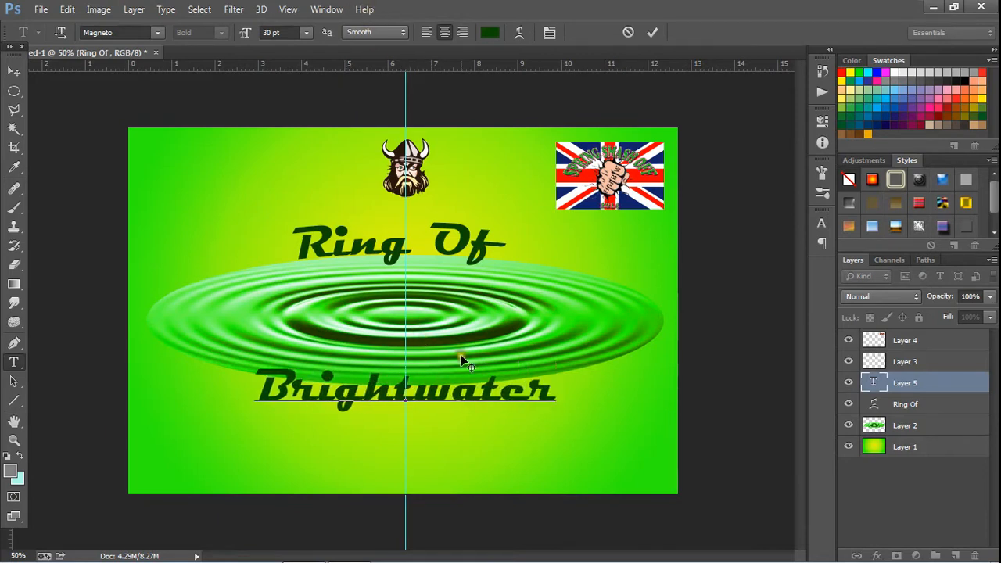
Warp "Brightwater" with a horizontal Arc at -13% bend, fit it along the ellipse's lower edge, and commit the text.
drag(555, 391, 293, 388)
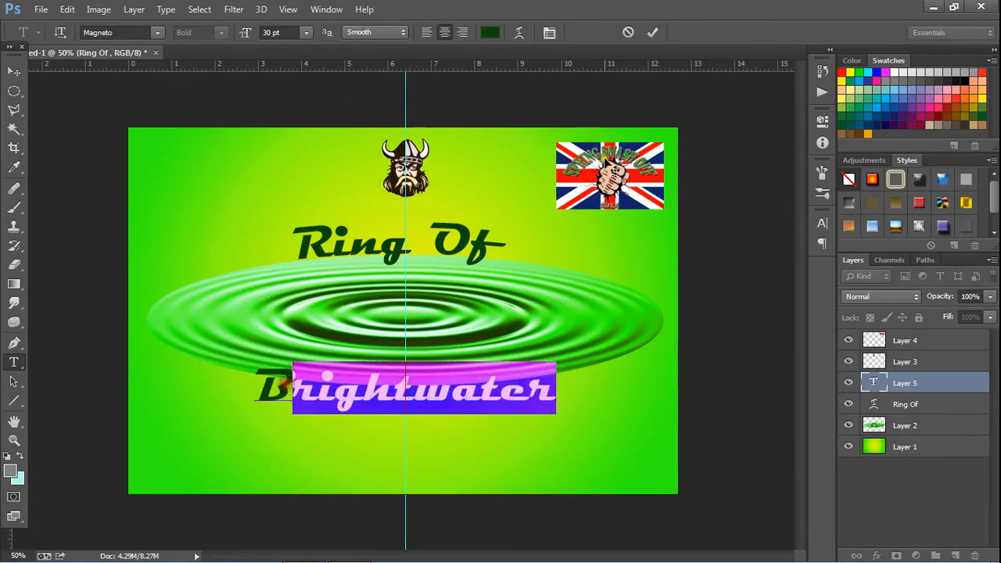
click(520, 32)
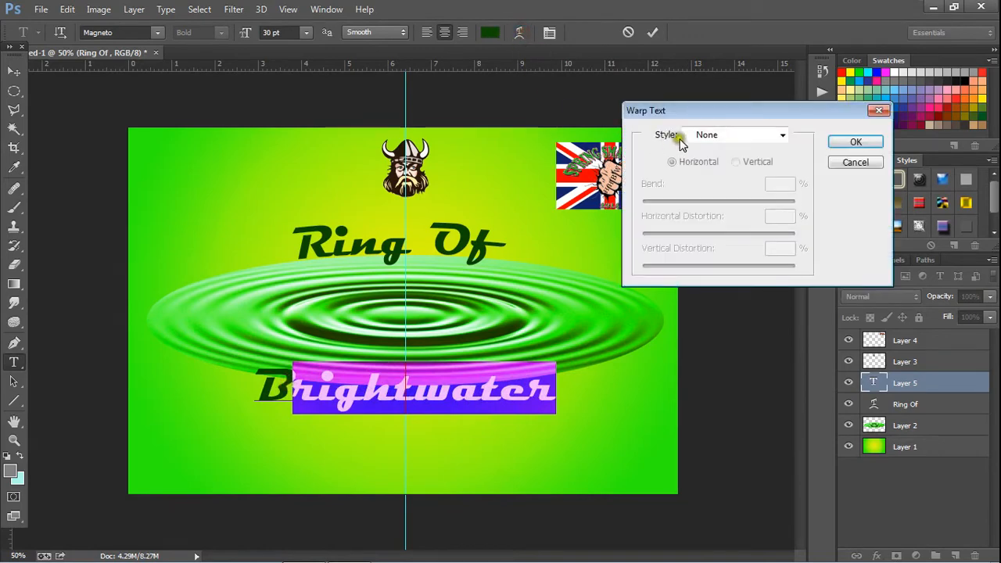
click(707, 135)
click(709, 180)
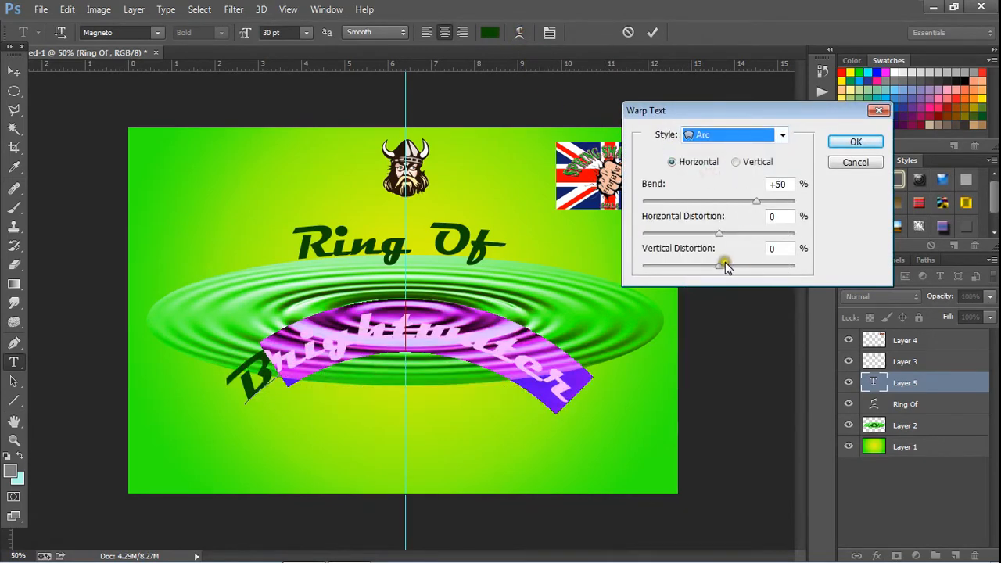
mouse_move(719, 269)
mouse_down()
mouse_move(684, 268)
mouse_move(726, 271)
mouse_move(719, 269)
mouse_up()
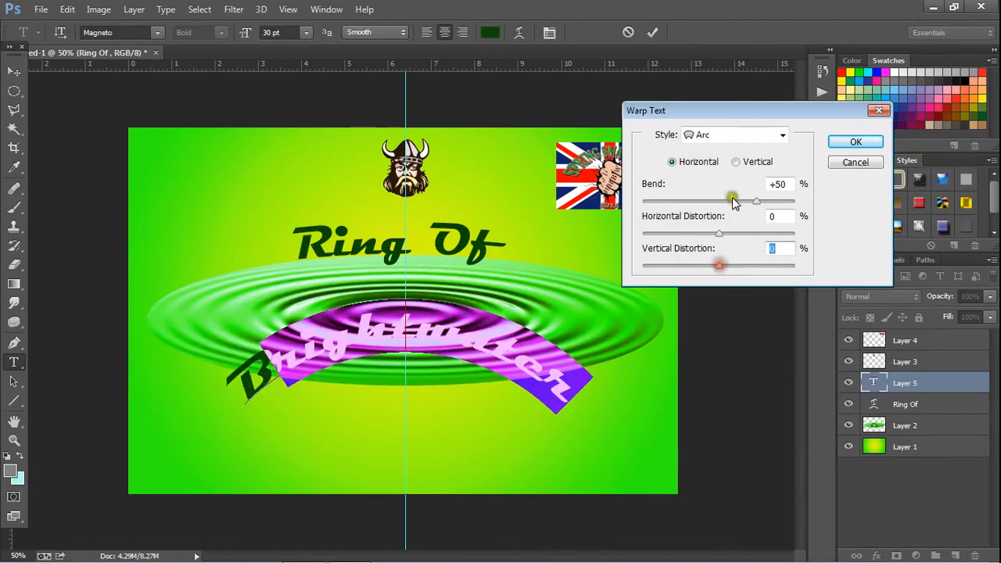
drag(755, 204, 704, 202)
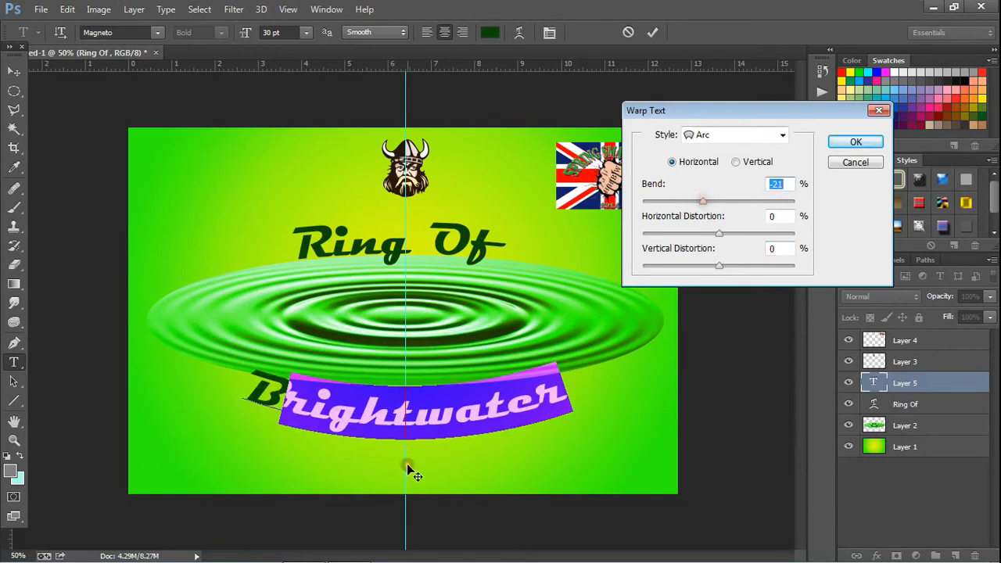
drag(429, 454, 431, 438)
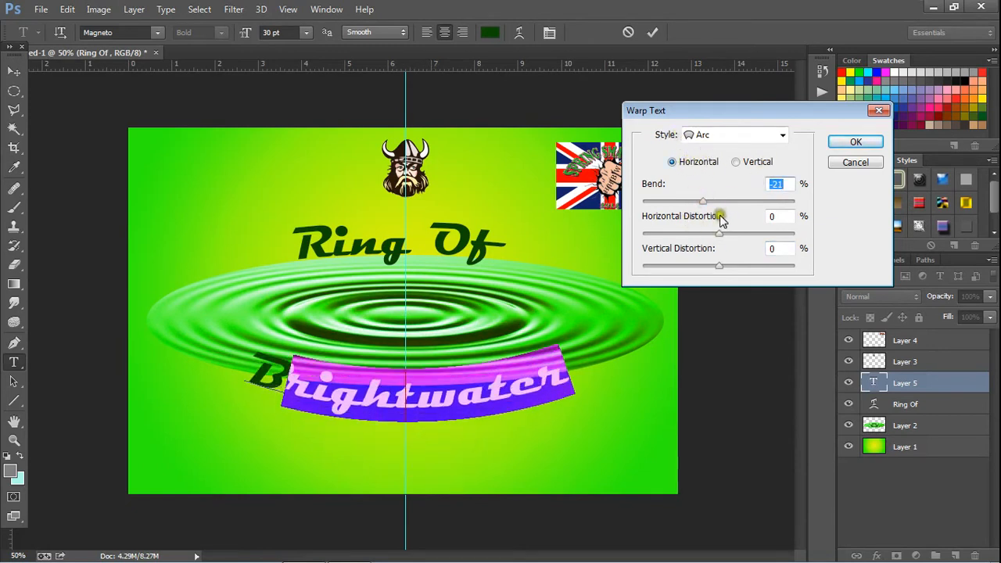
drag(700, 202, 708, 202)
drag(429, 380, 434, 390)
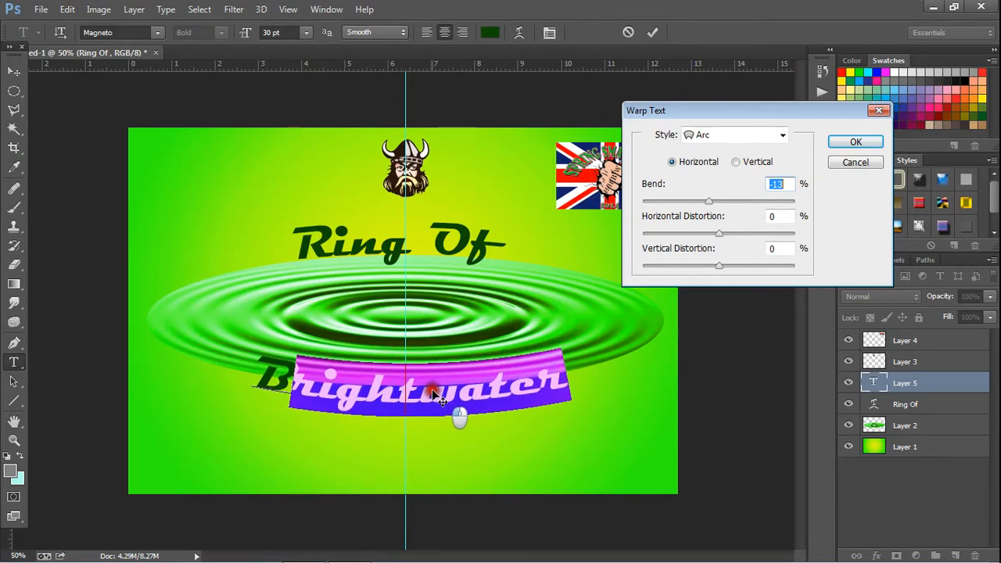
click(855, 144)
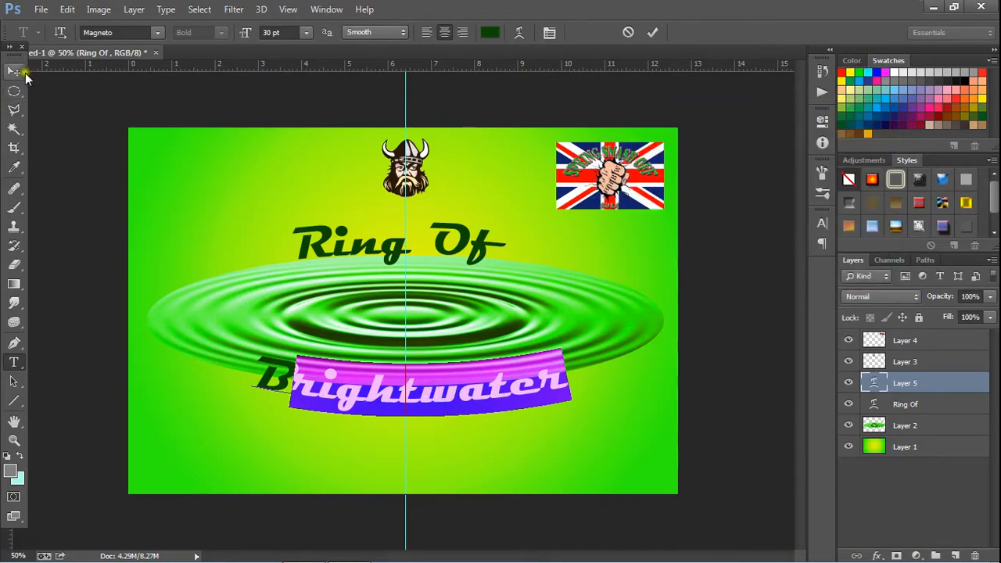
click(24, 72)
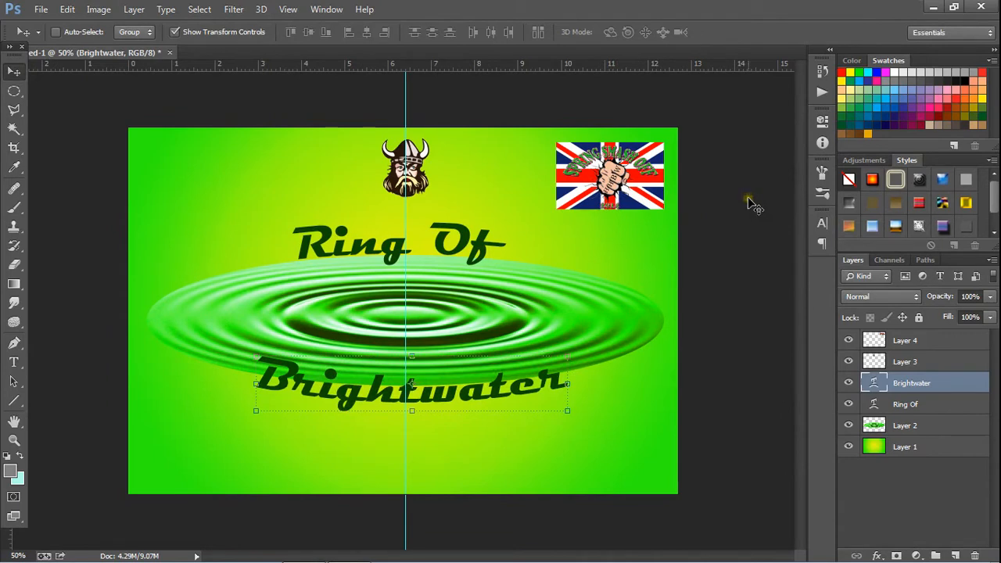
click(613, 280)
click(451, 457)
Hide Layers 1 to 4 and merge the "Ring Of" and "Brightwater" text layers into one layer.
click(848, 449)
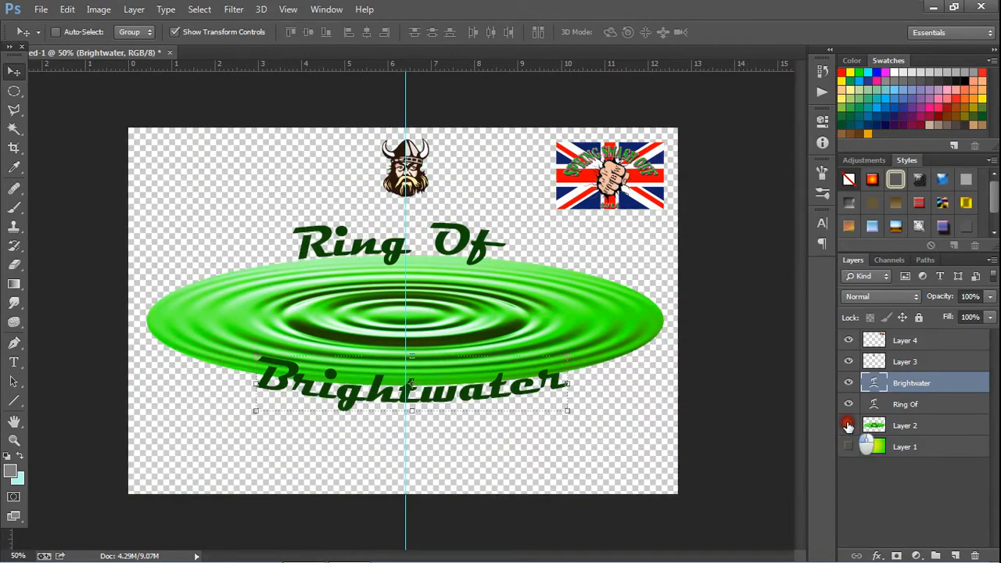
click(848, 426)
click(849, 340)
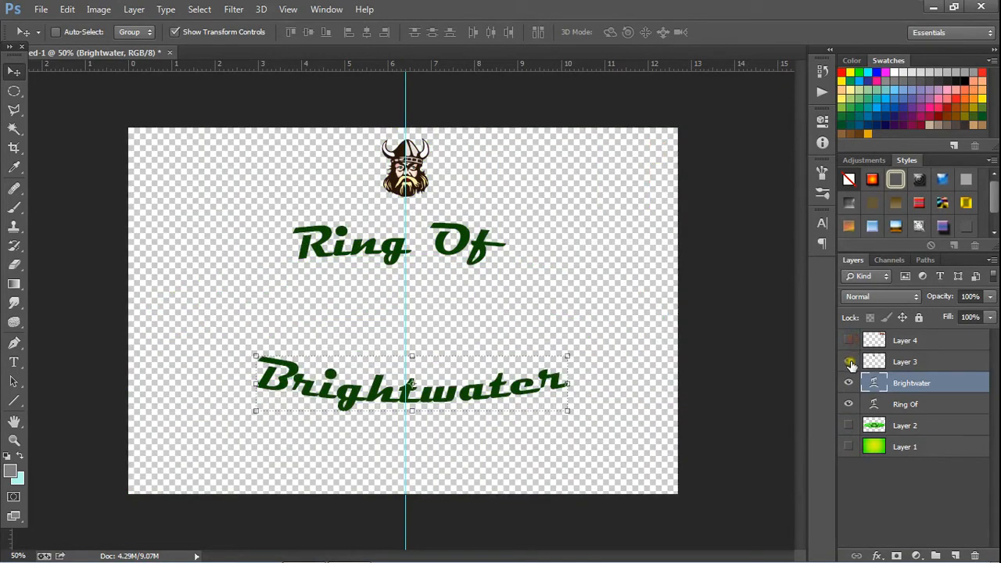
click(849, 362)
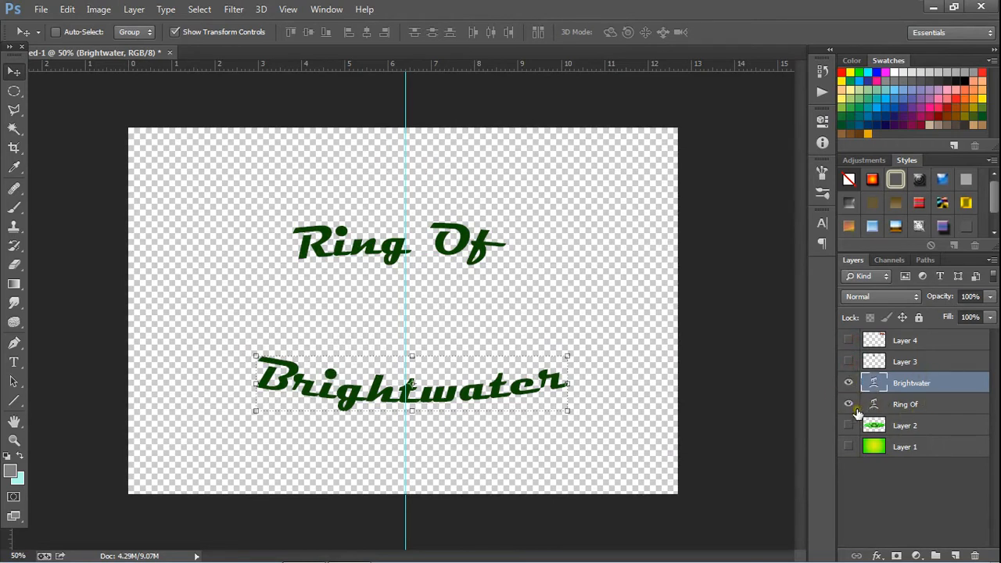
key(ctrl+e)
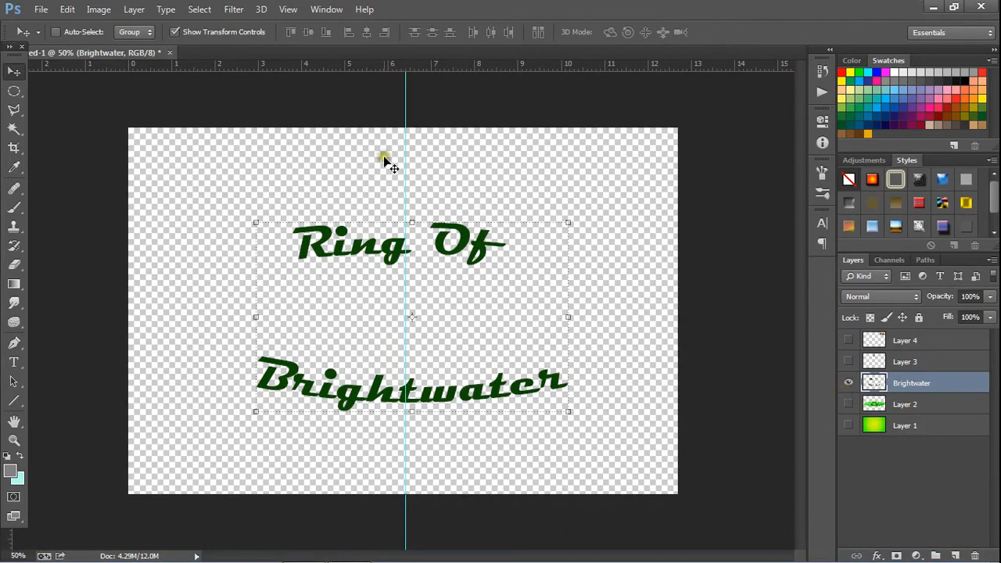
Add a 2 px black outside Stroke to the merged text layer and show Layers 1 and 2 again.
click(137, 9)
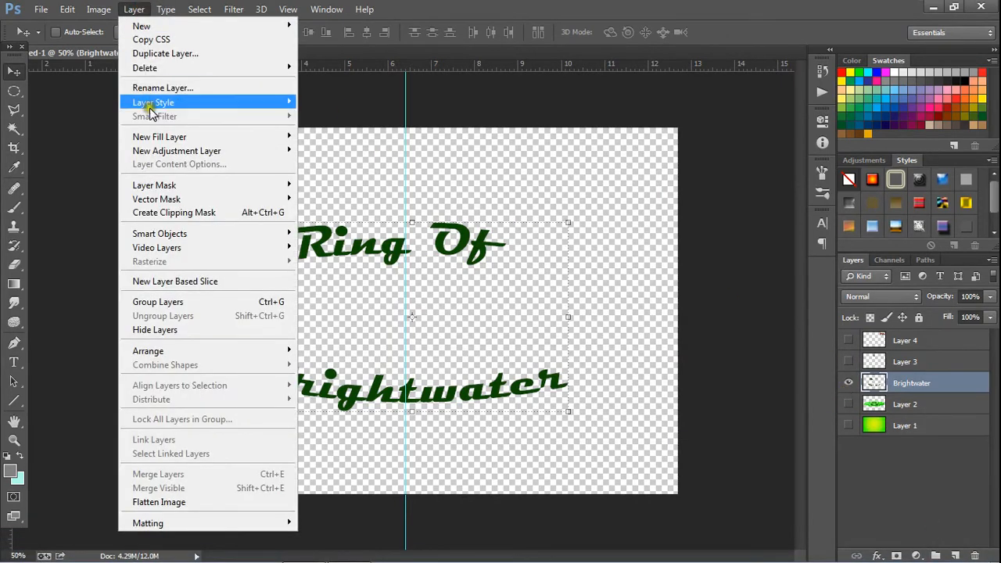
mouse_move(149, 104)
click(321, 104)
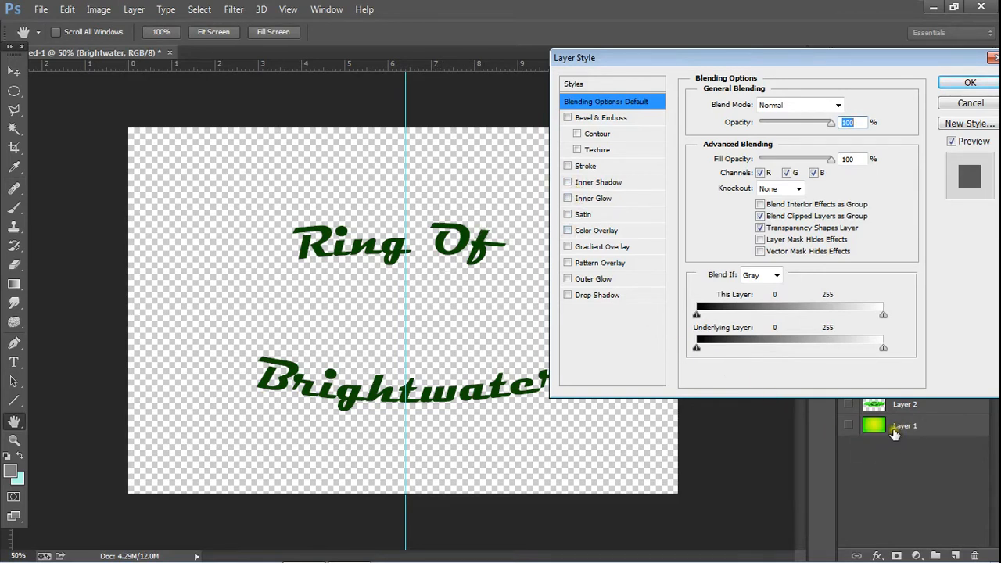
click(847, 426)
click(588, 165)
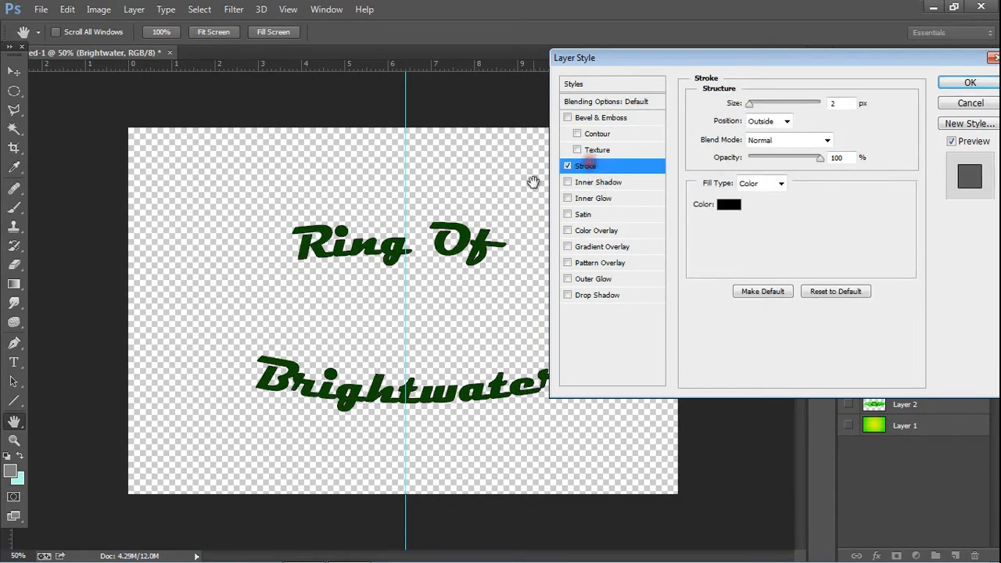
click(963, 86)
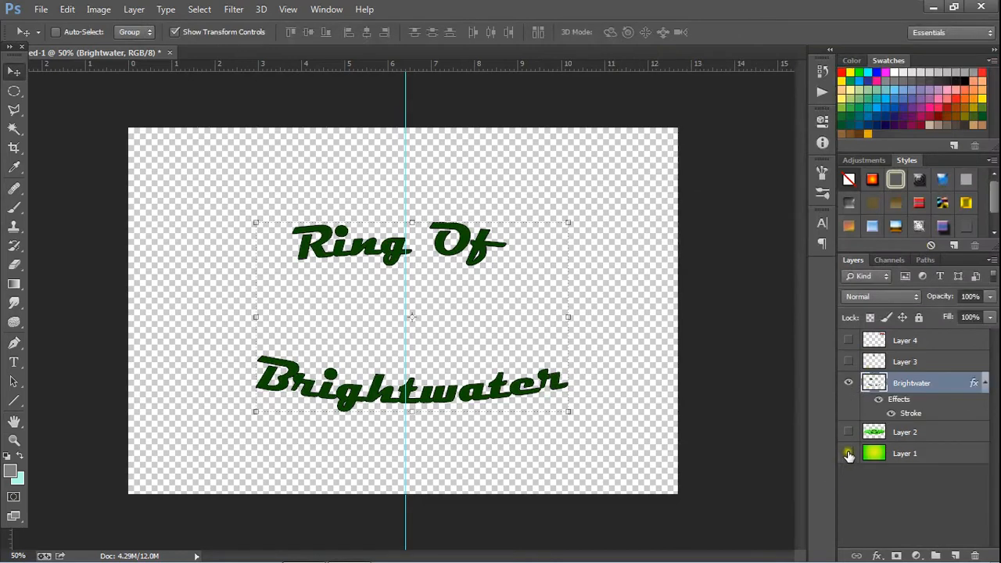
click(848, 453)
click(849, 432)
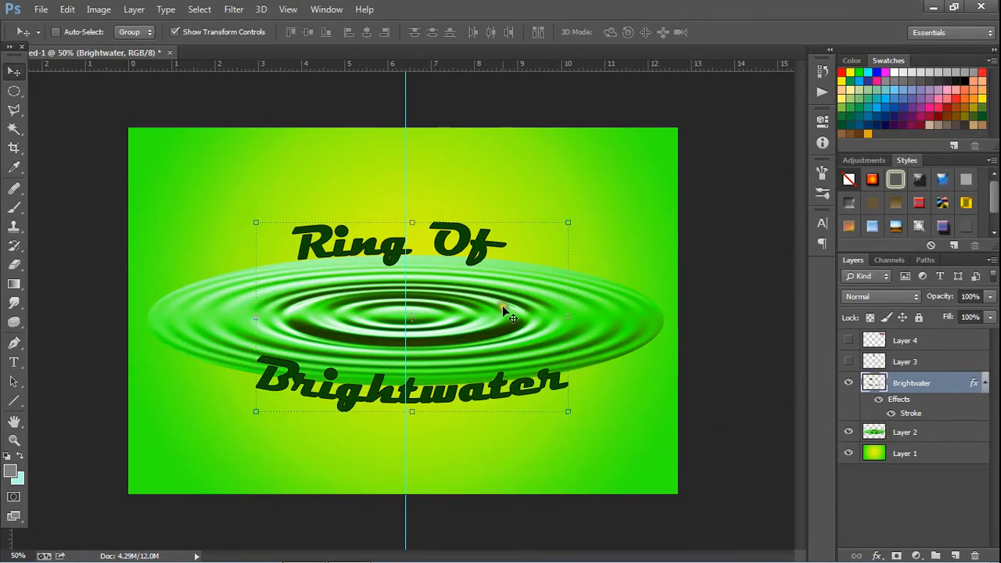
Reopen the merged text layer's Stroke effect, try sizes of 4 and 6 px, and set it to 5 px.
double_click(910, 413)
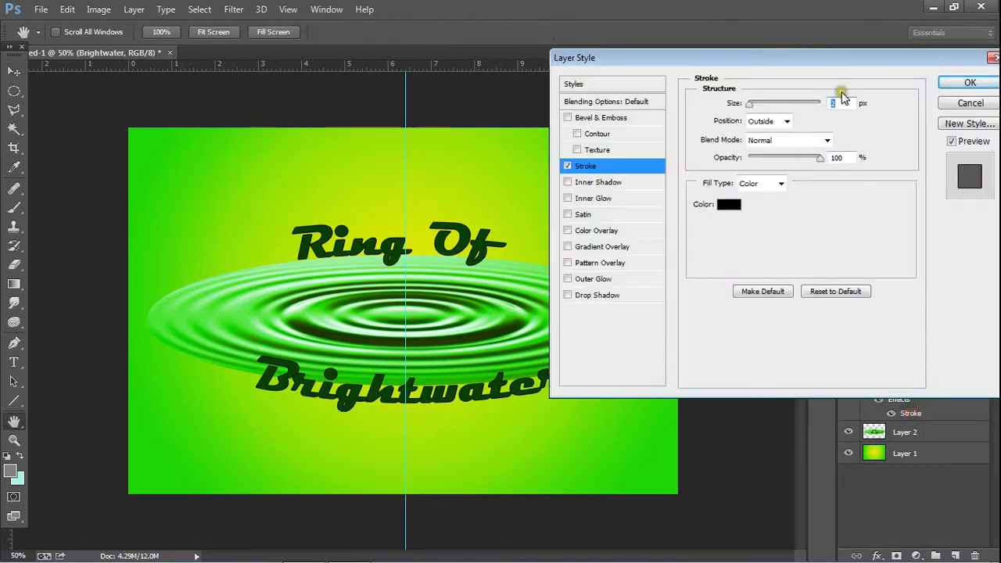
text(4)
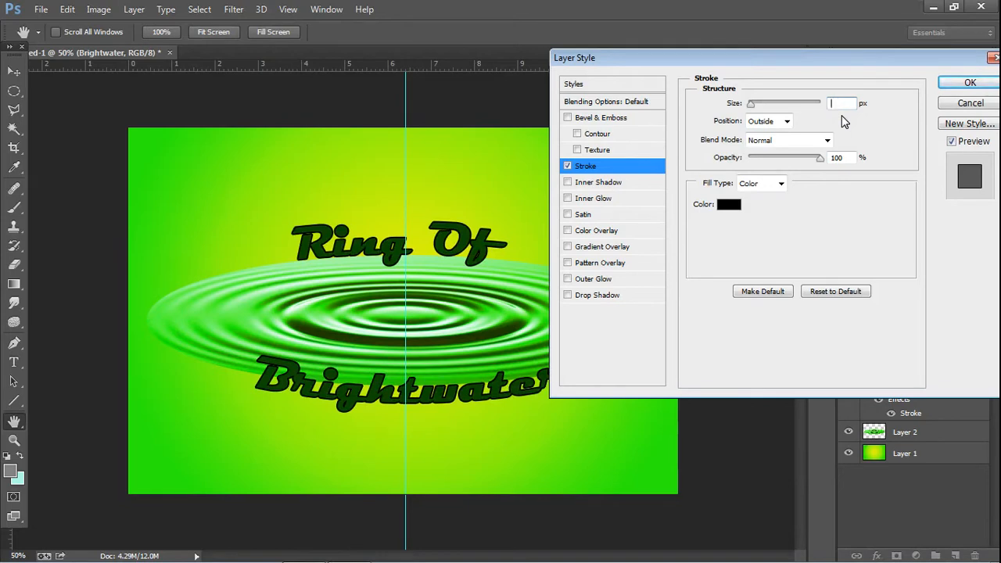
text(6)
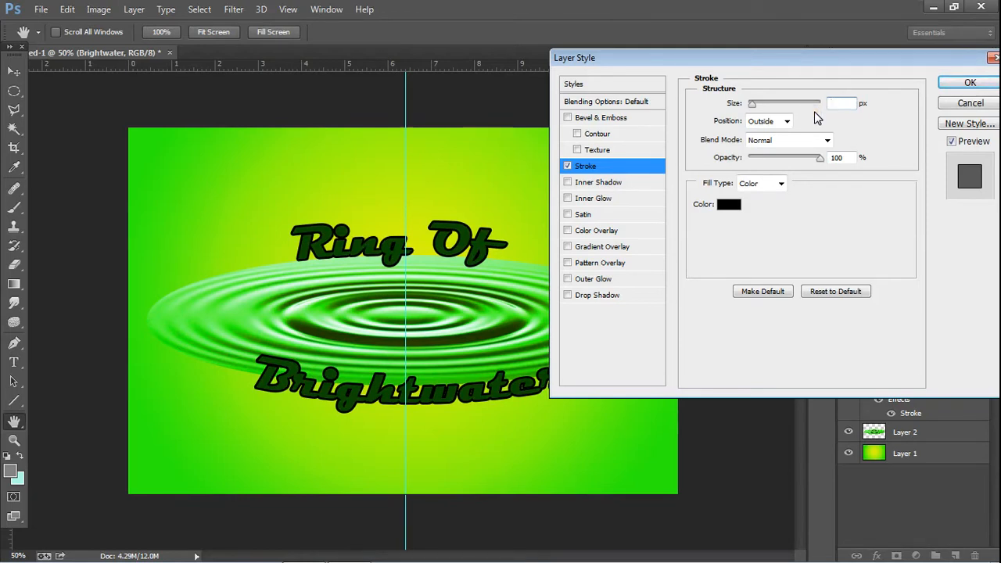
text(5)
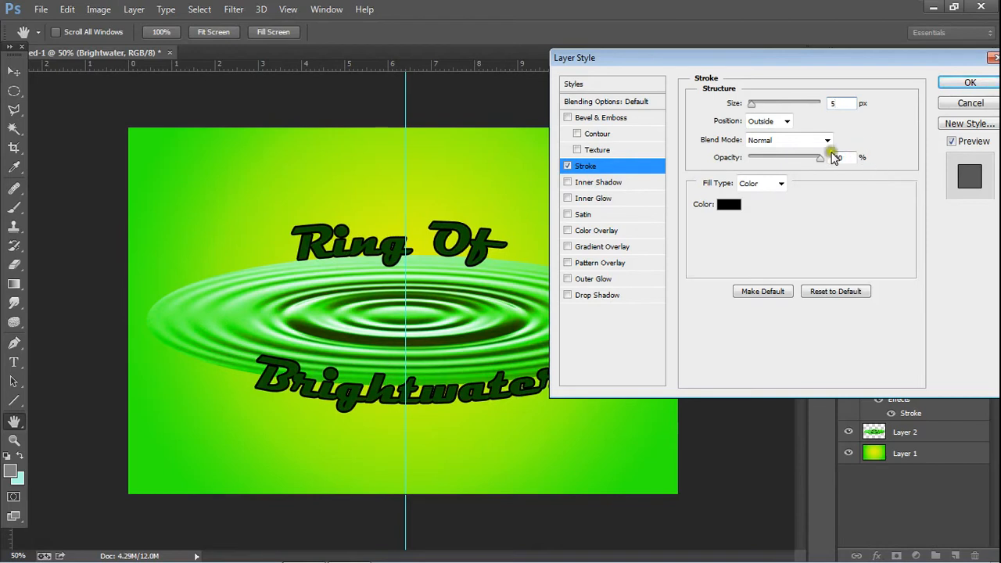
Try red, yellow and green as the text's stroke colour and return it to black.
click(724, 205)
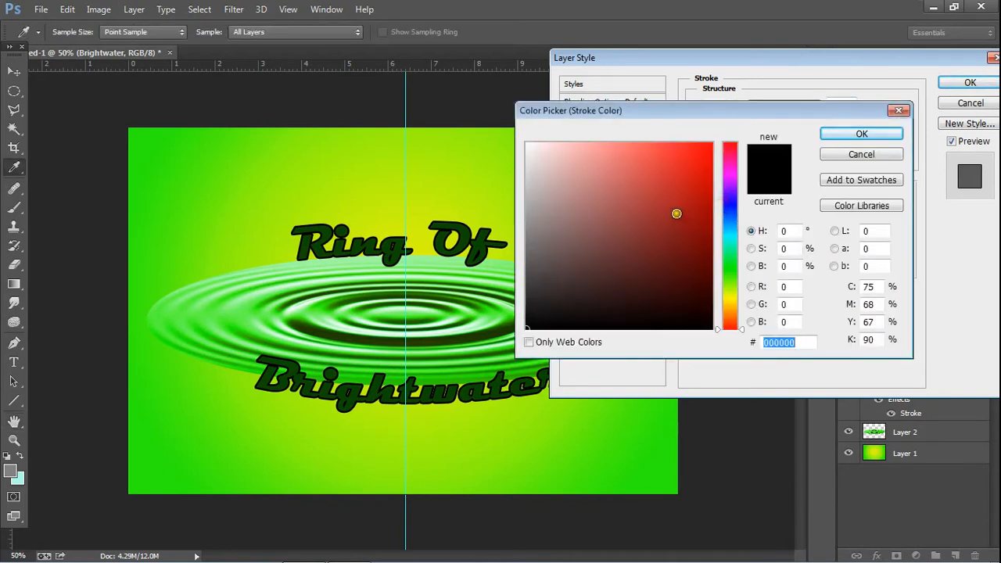
click(687, 176)
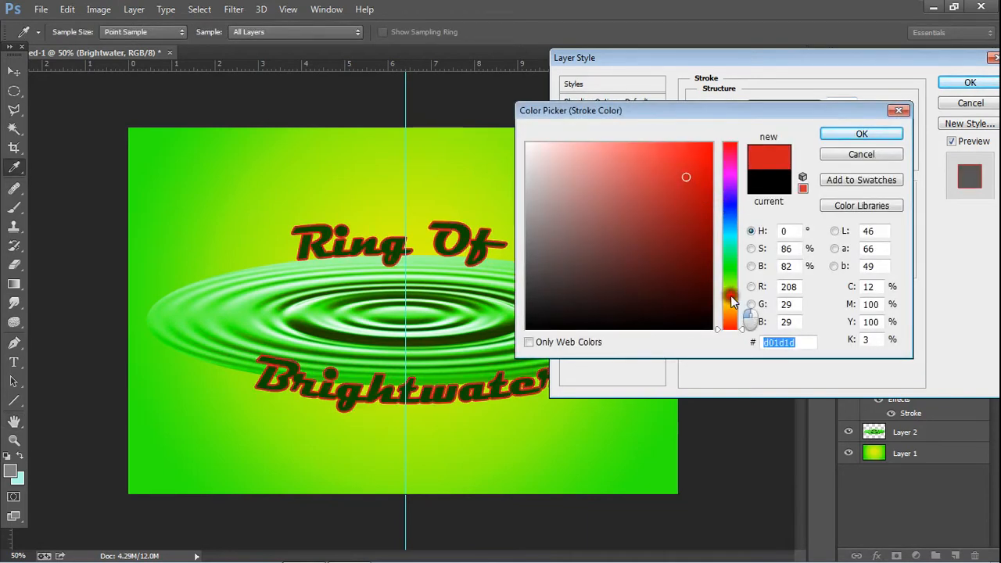
click(732, 285)
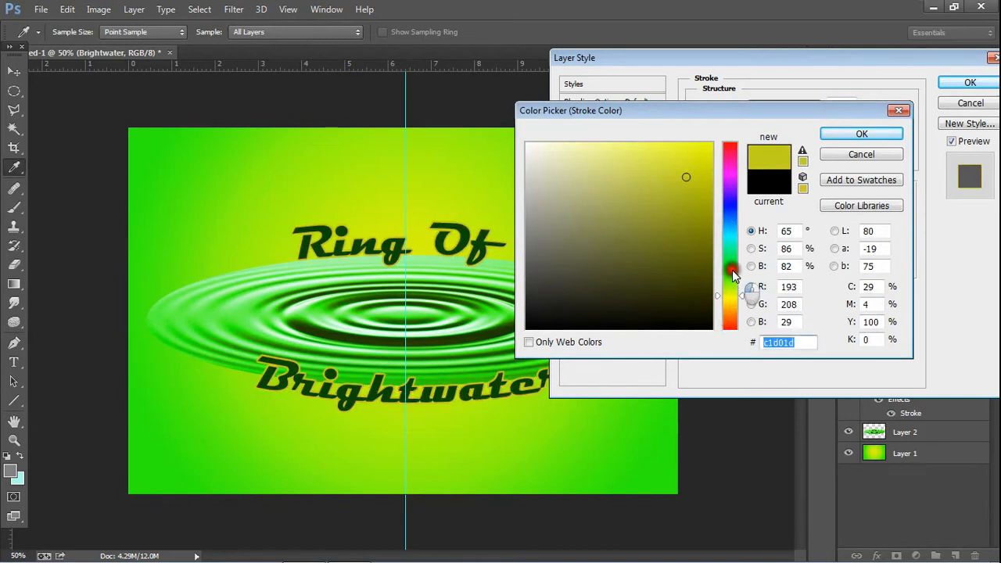
click(732, 270)
click(708, 146)
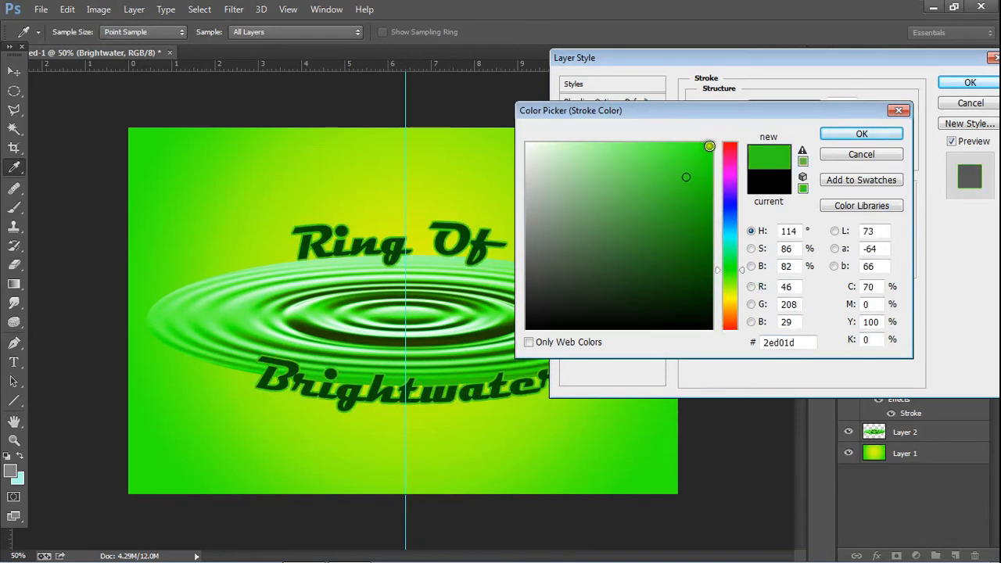
click(758, 182)
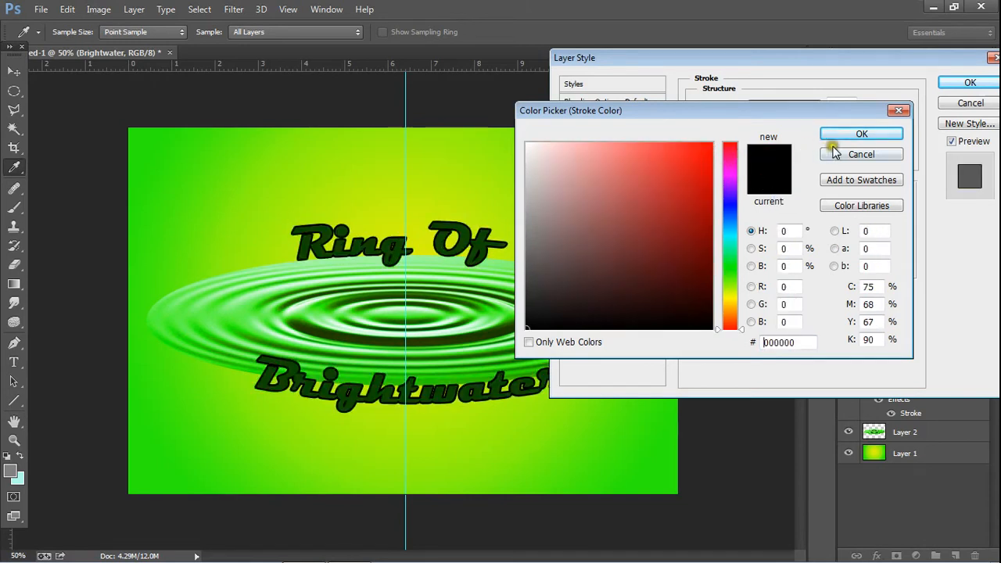
click(860, 134)
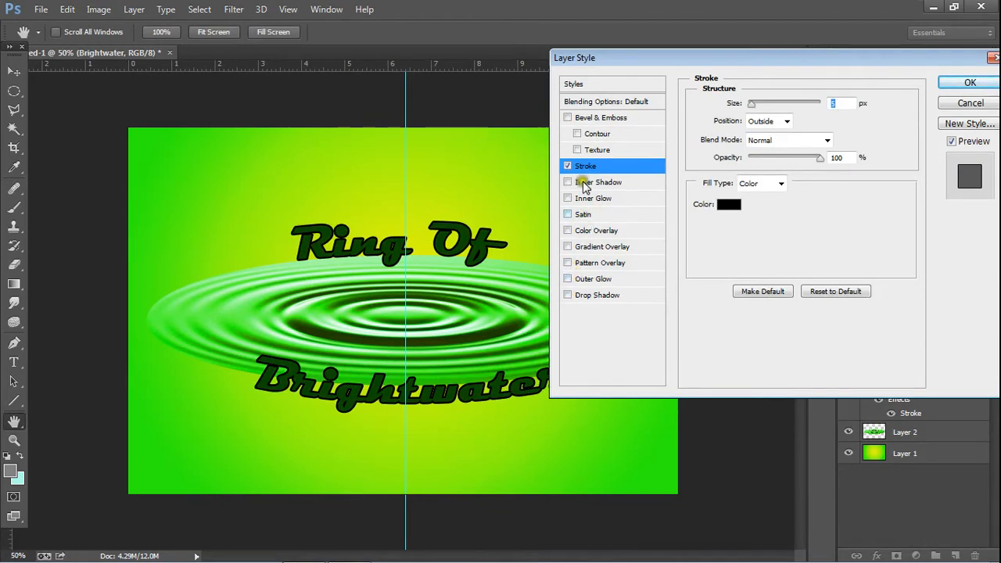
Enable a smooth Inner Bevel on the text with 131° light angle, 32° altitude, 582% depth and 5 px size.
click(603, 119)
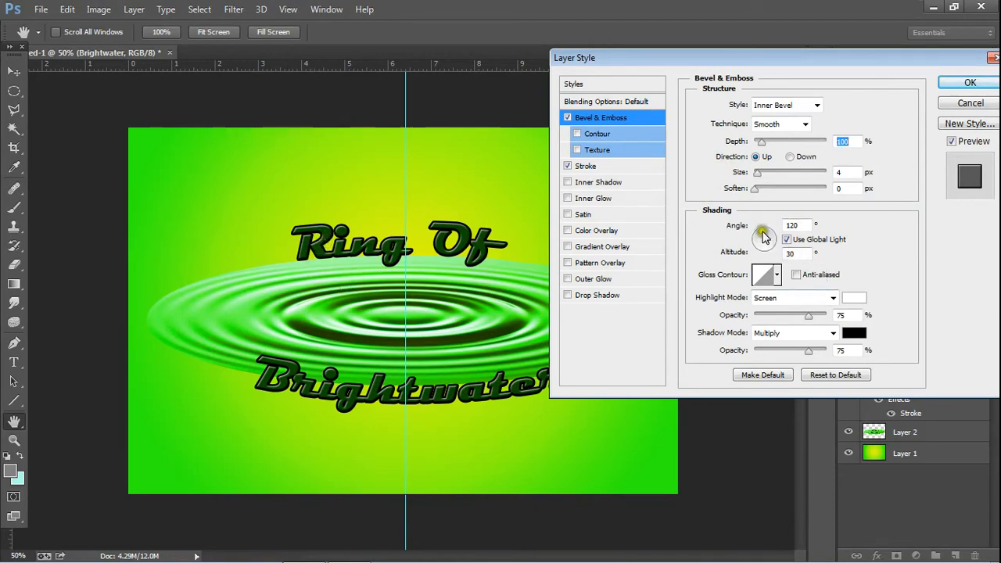
mouse_move(762, 237)
mouse_down()
mouse_move(755, 220)
mouse_move(784, 227)
mouse_move(790, 290)
mouse_move(758, 226)
mouse_move(761, 236)
mouse_up()
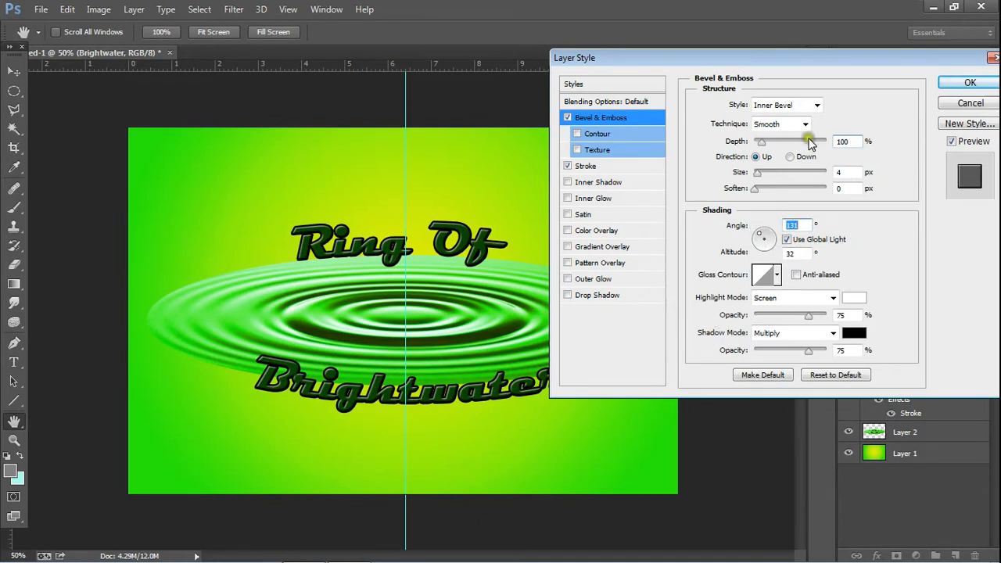
mouse_move(759, 147)
mouse_down()
mouse_move(823, 145)
mouse_move(761, 173)
mouse_move(757, 184)
mouse_move(776, 185)
mouse_move(758, 193)
mouse_up()
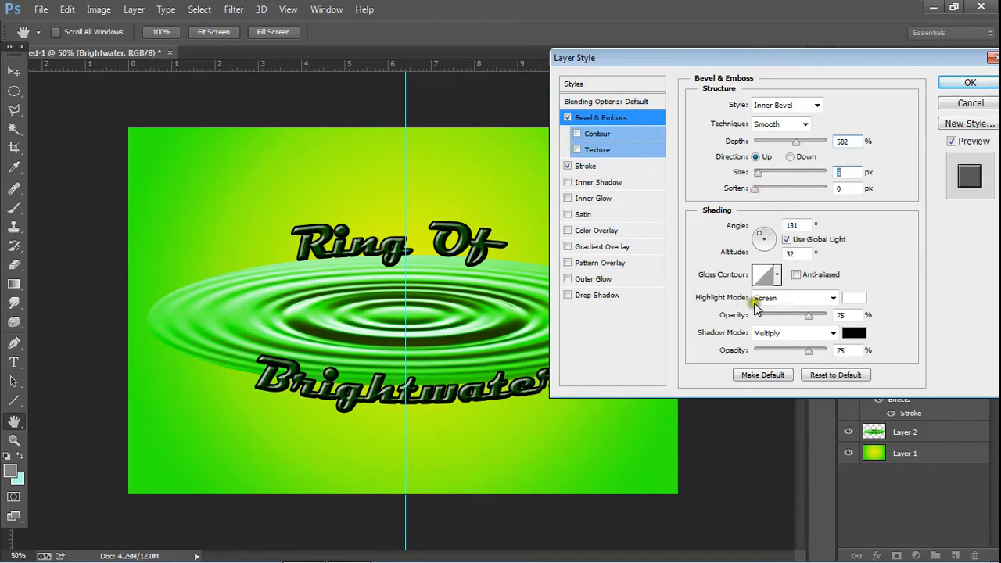
Give the bevel the single-peak Ring gloss contour, an 8 px size and a 144% depth.
click(776, 275)
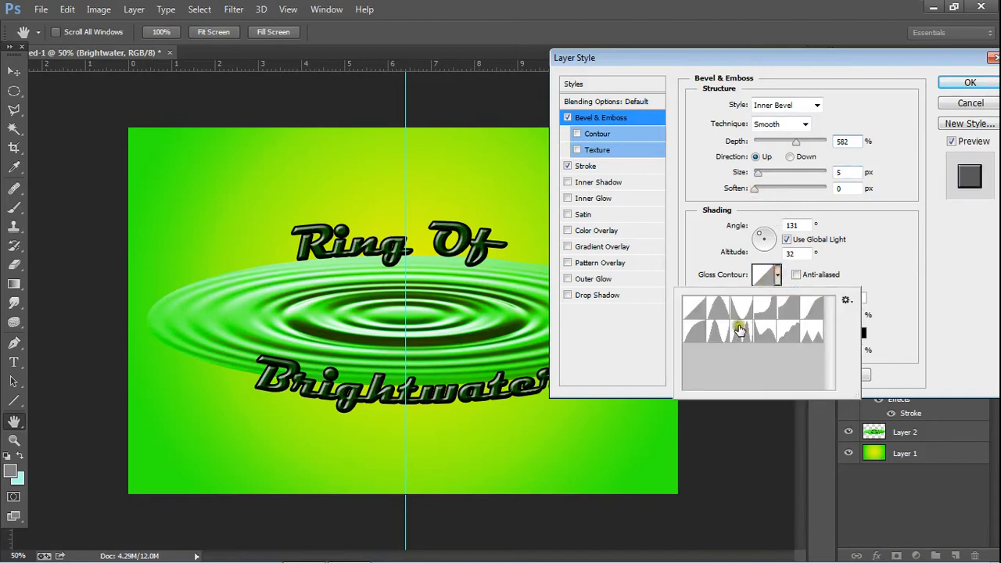
click(717, 331)
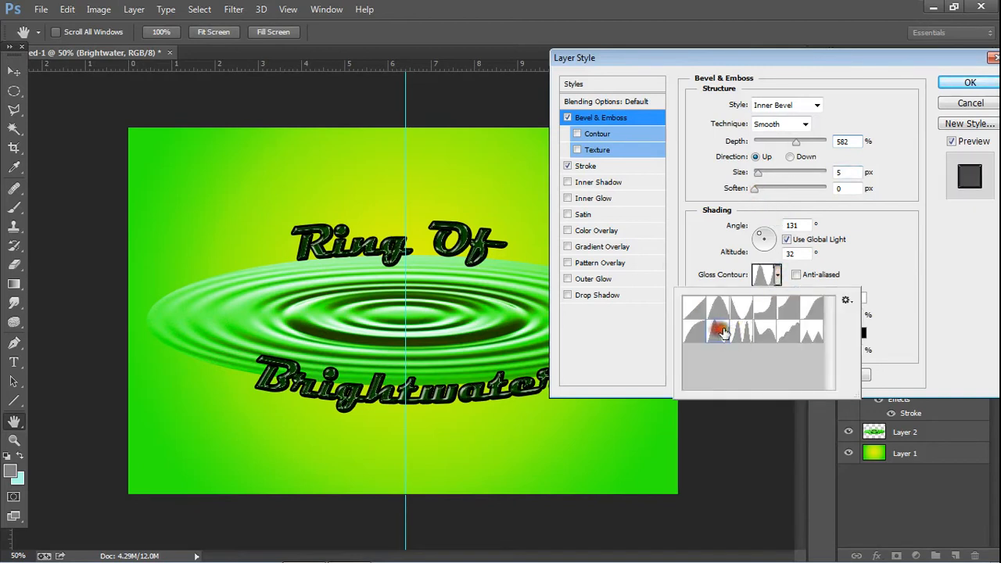
drag(757, 170, 759, 177)
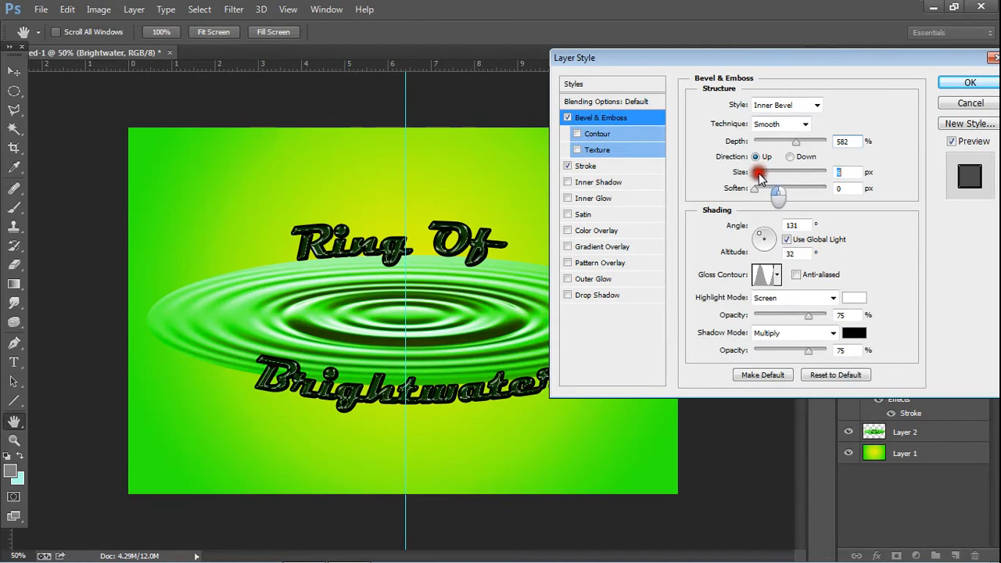
drag(759, 177, 762, 178)
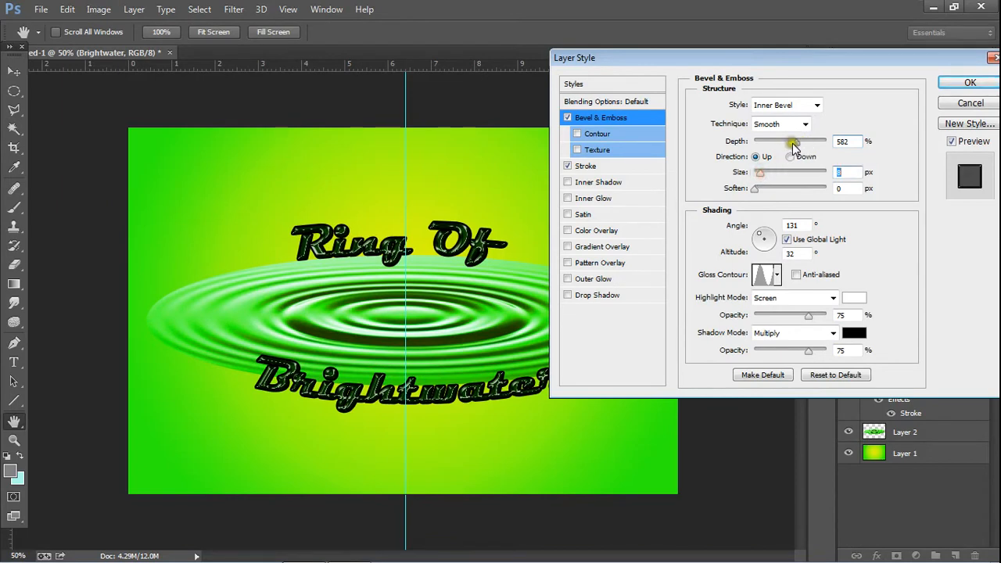
mouse_move(792, 146)
mouse_down()
mouse_move(767, 145)
mouse_move(793, 149)
mouse_move(767, 149)
mouse_move(785, 154)
mouse_move(757, 145)
mouse_move(766, 148)
mouse_up()
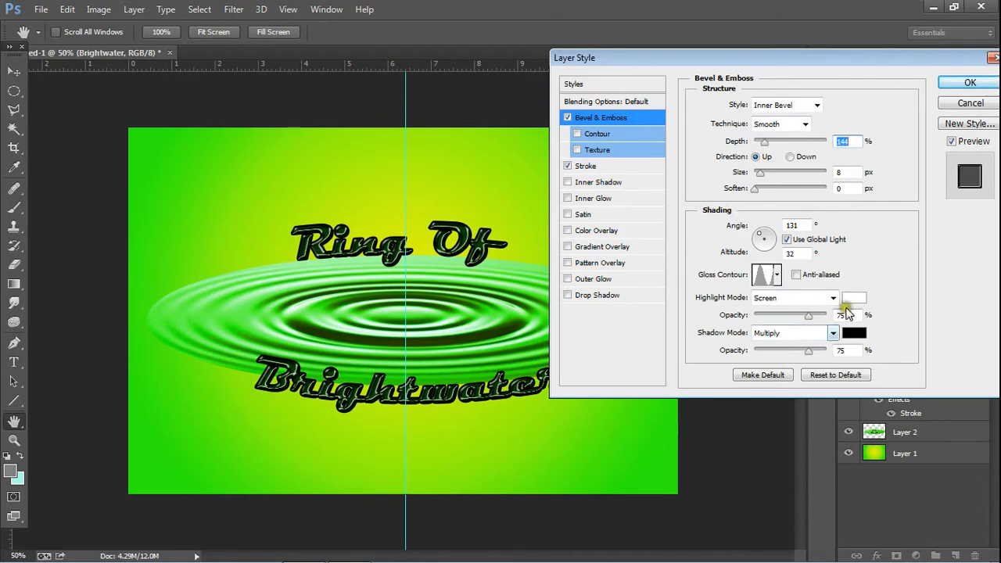
Change the bevel's highlight colour to a pale yellow with a hue of 58°.
click(850, 301)
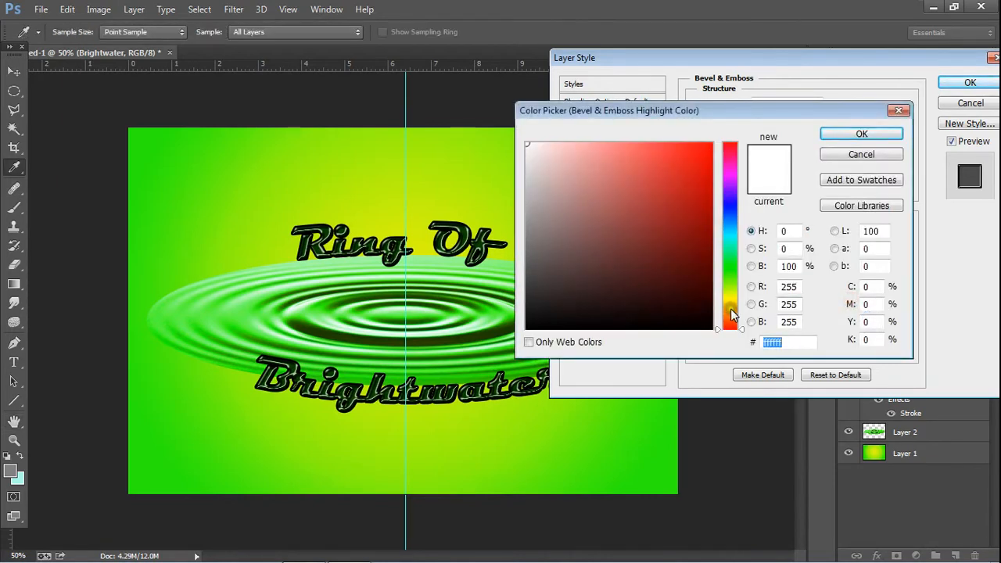
click(729, 299)
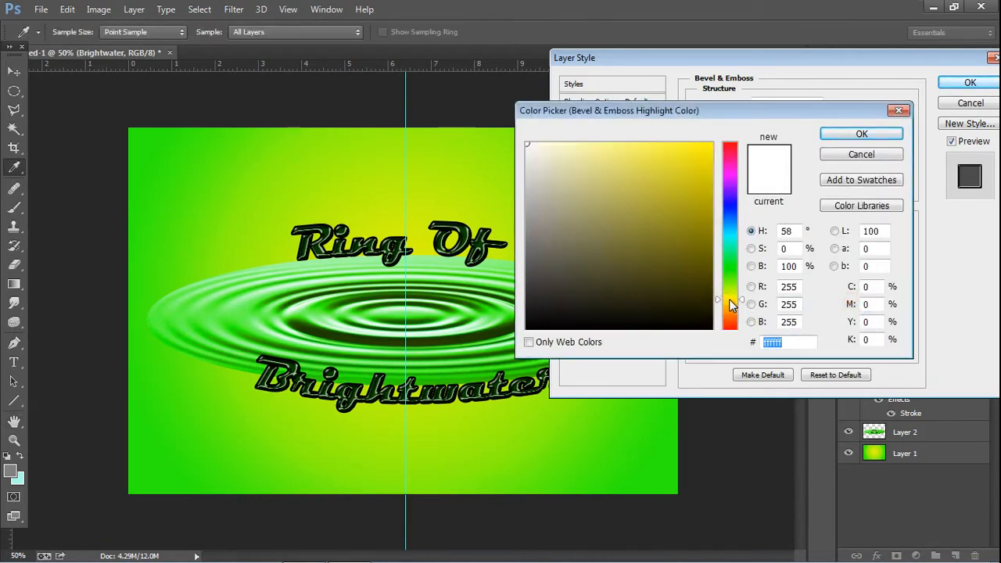
click(704, 147)
click(860, 133)
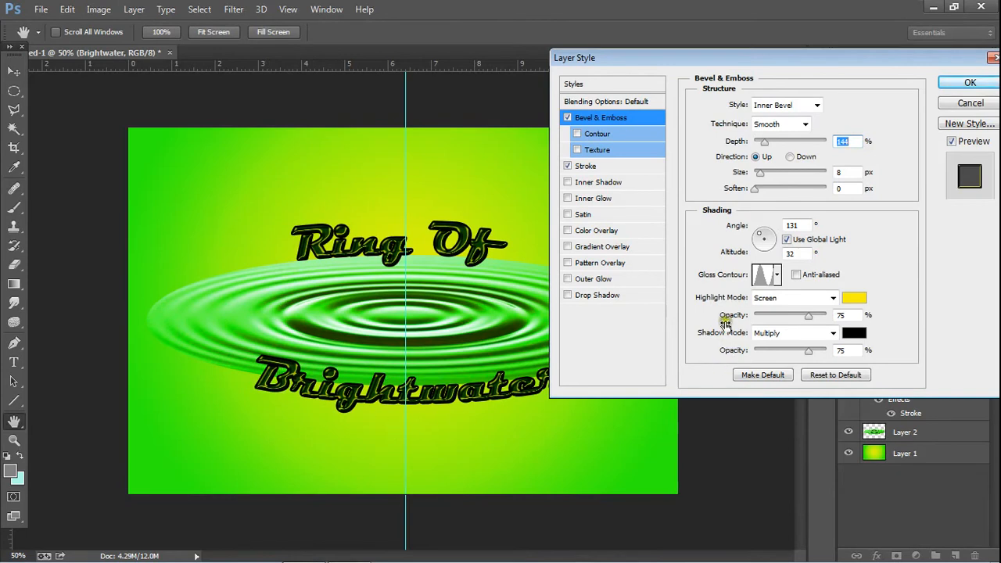
click(855, 298)
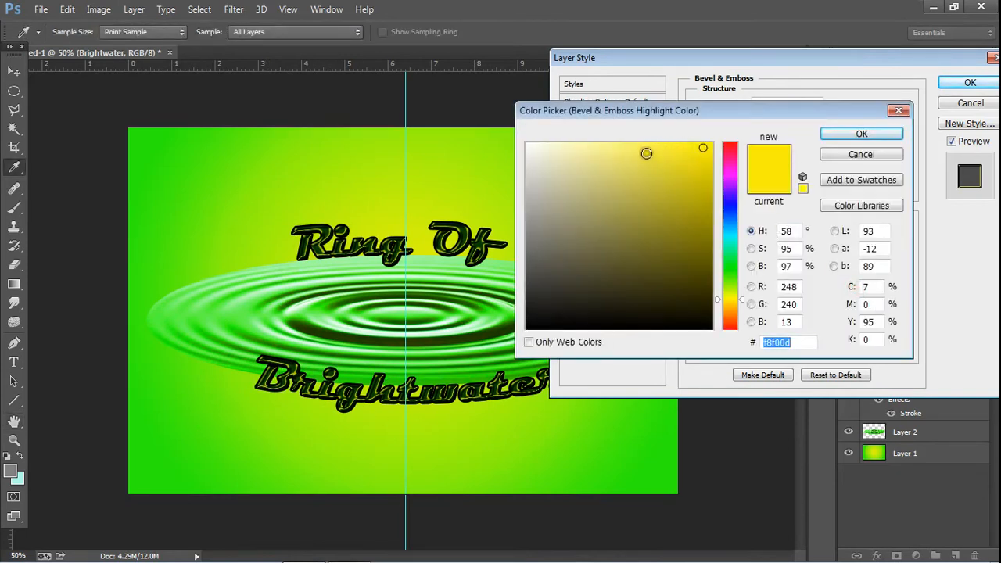
click(617, 148)
click(860, 133)
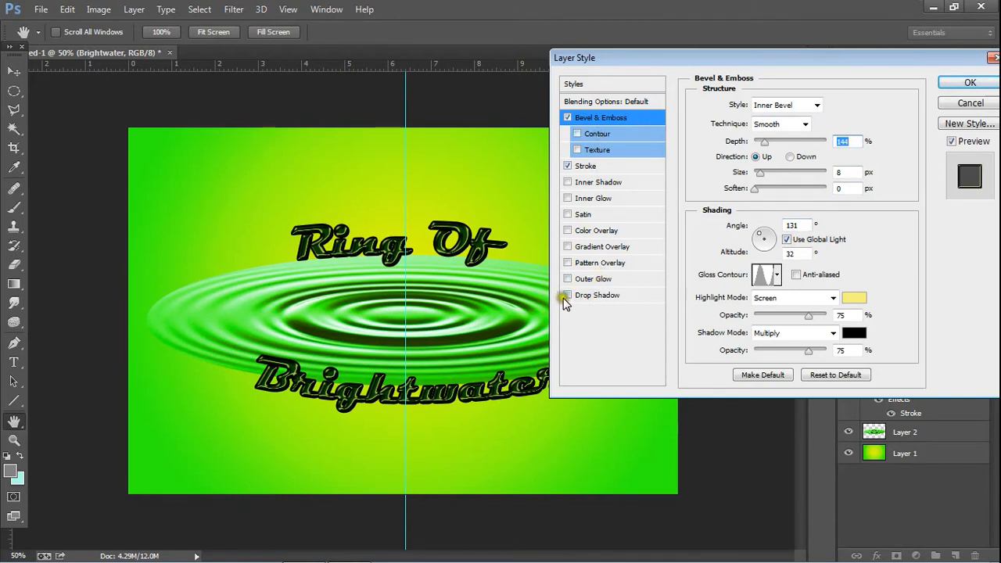
Enable a Drop Shadow on the text with 5 px distance, 8% spread and 0 px size.
click(568, 295)
click(623, 295)
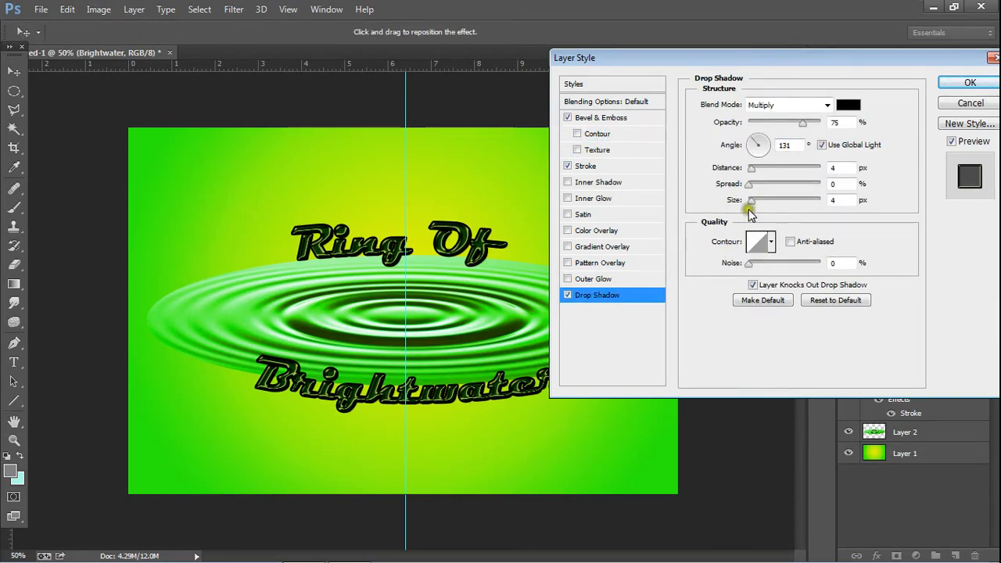
mouse_move(753, 168)
mouse_down()
mouse_move(825, 172)
mouse_move(785, 183)
mouse_move(747, 180)
mouse_move(775, 176)
mouse_move(751, 168)
mouse_up()
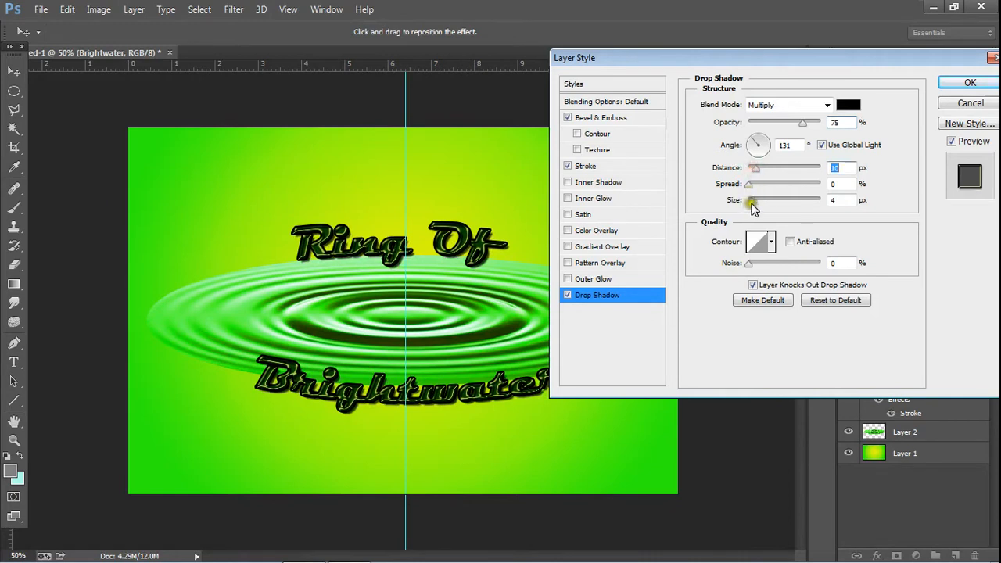
drag(752, 205, 747, 185)
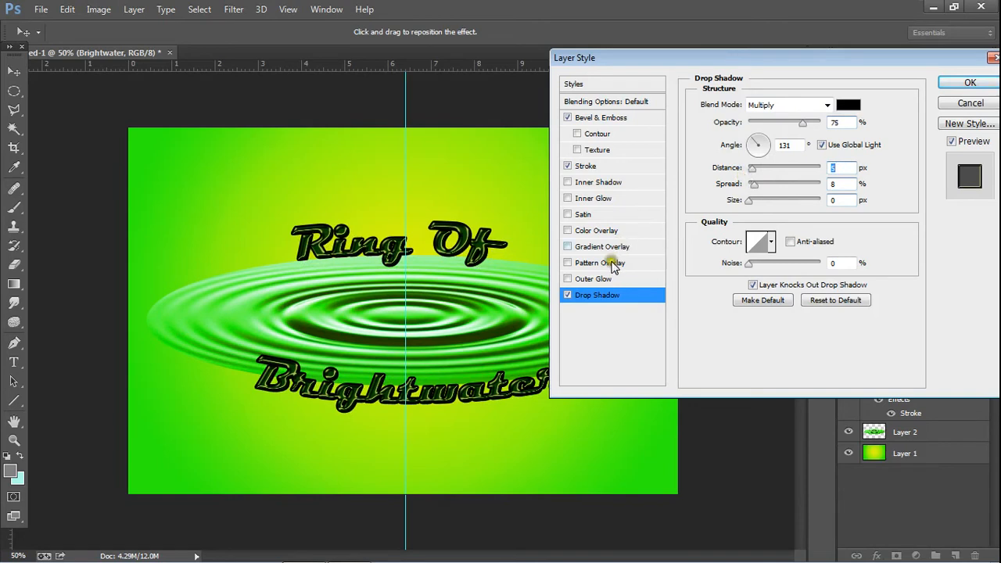
Turn off the Drop Shadow, apply the layer style, and show Layer 4 and Layer 3 again.
click(568, 295)
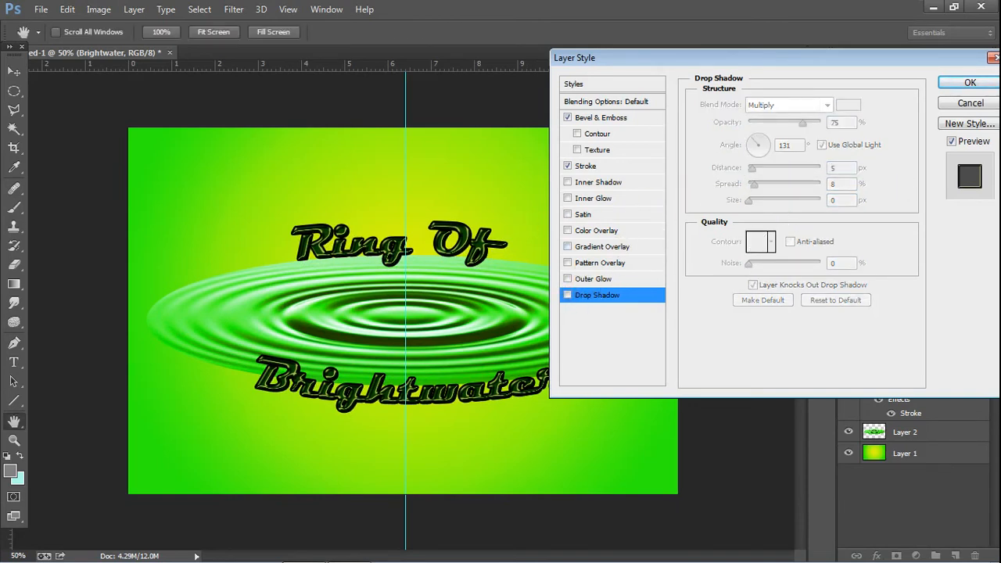
click(968, 83)
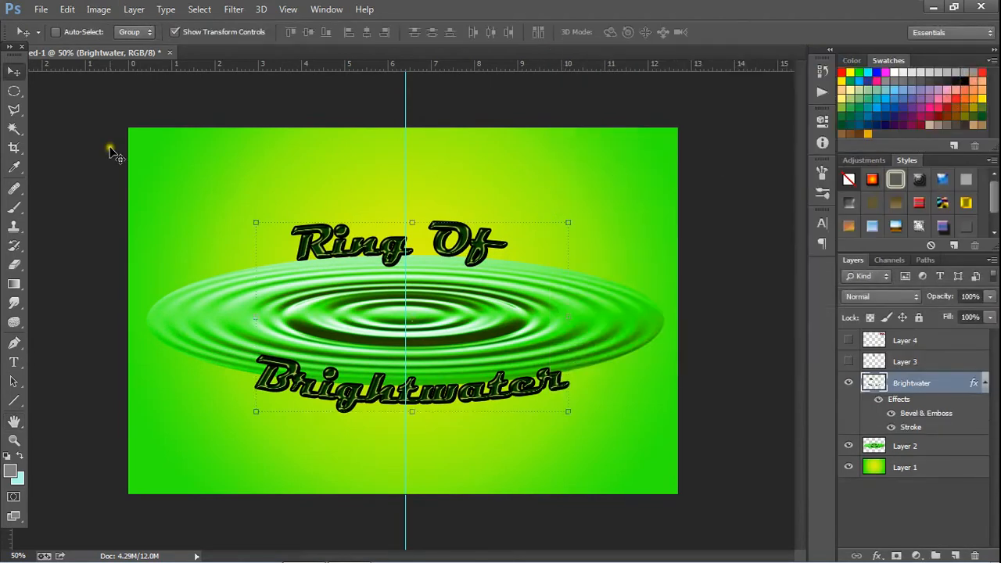
click(848, 340)
click(848, 361)
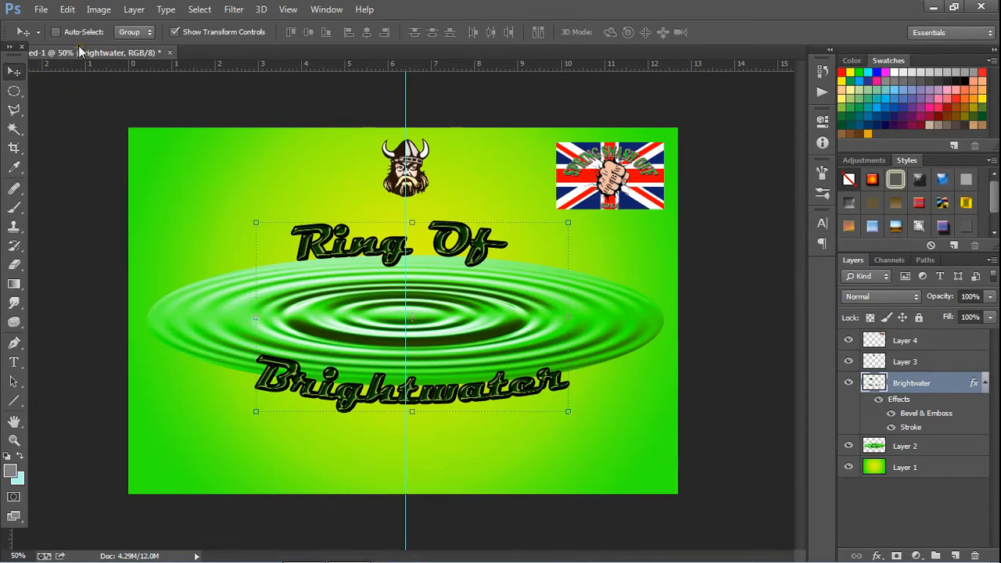
Add the text "Indian Pale Ale" below Brightwater, centred on the vertical guide, in 30 pt Magneto.
click(16, 360)
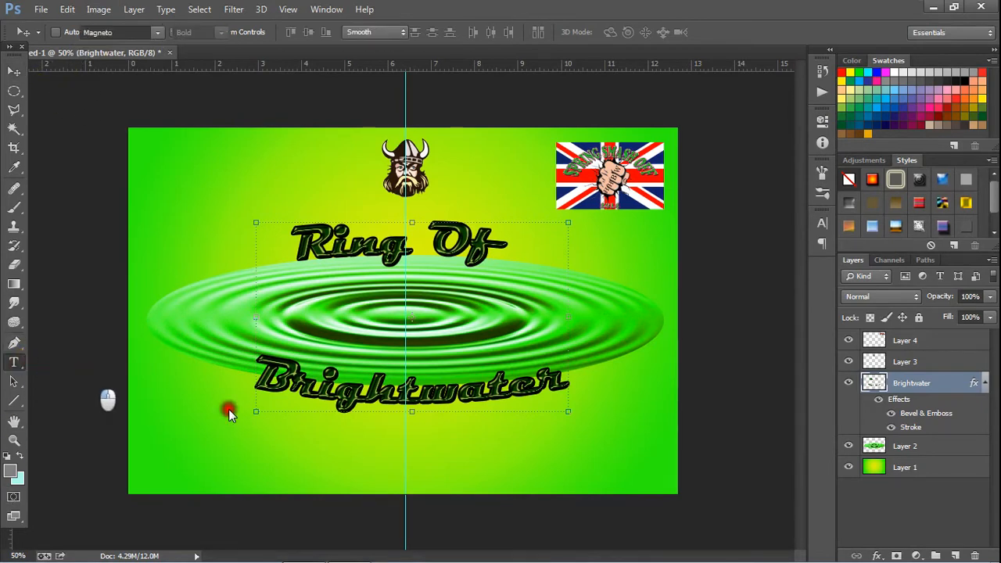
click(405, 432)
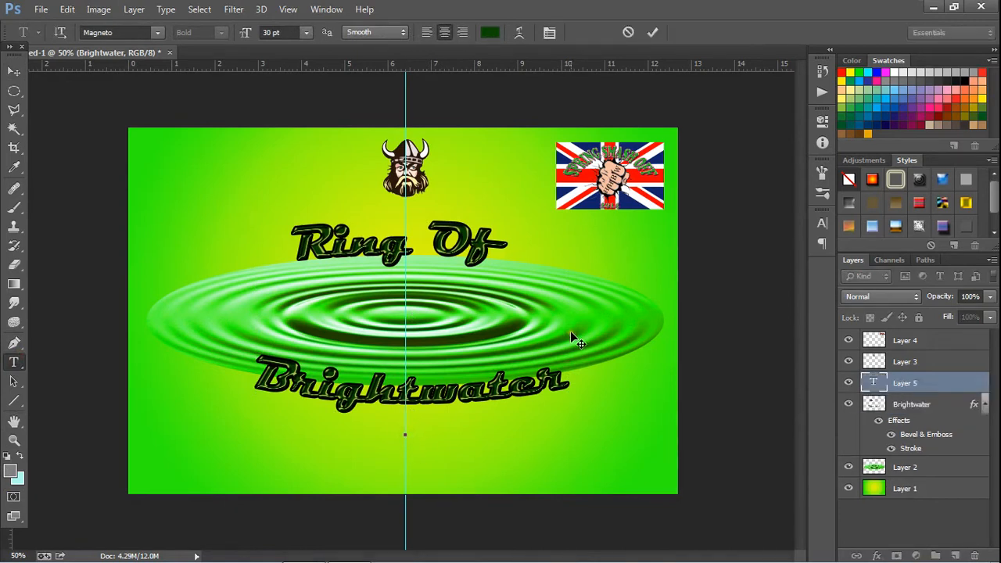
text(In)
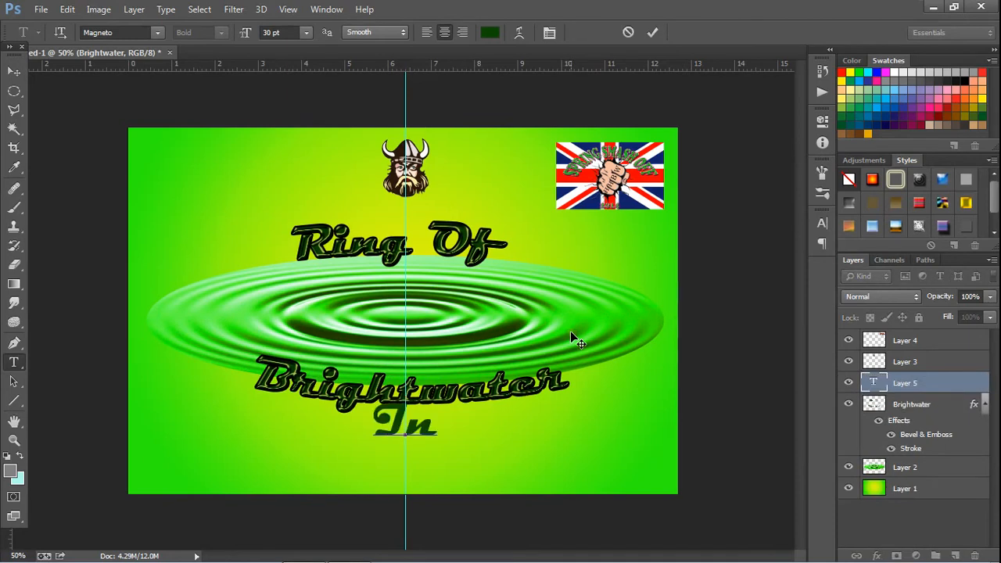
text(dian Pal)
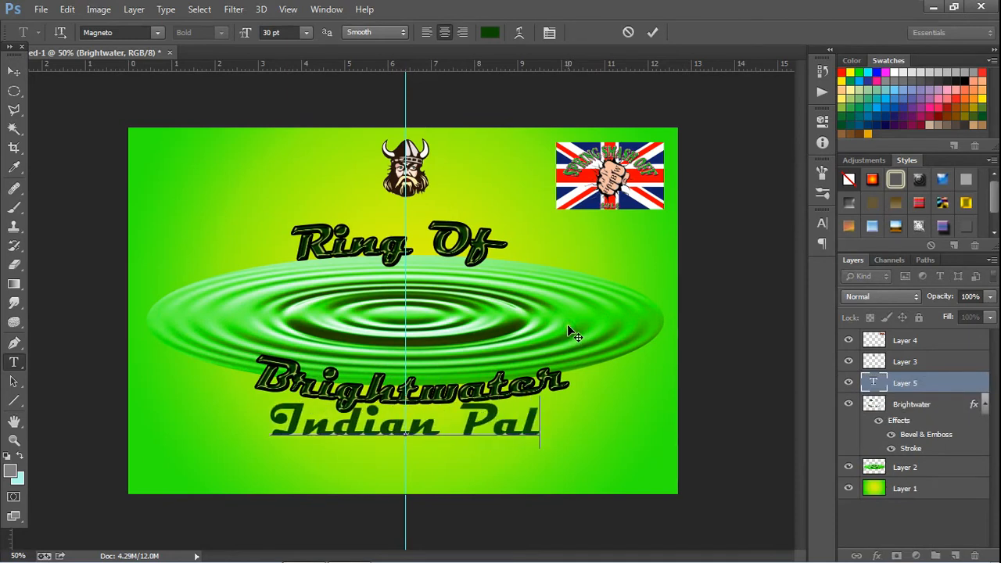
text(e Ale)
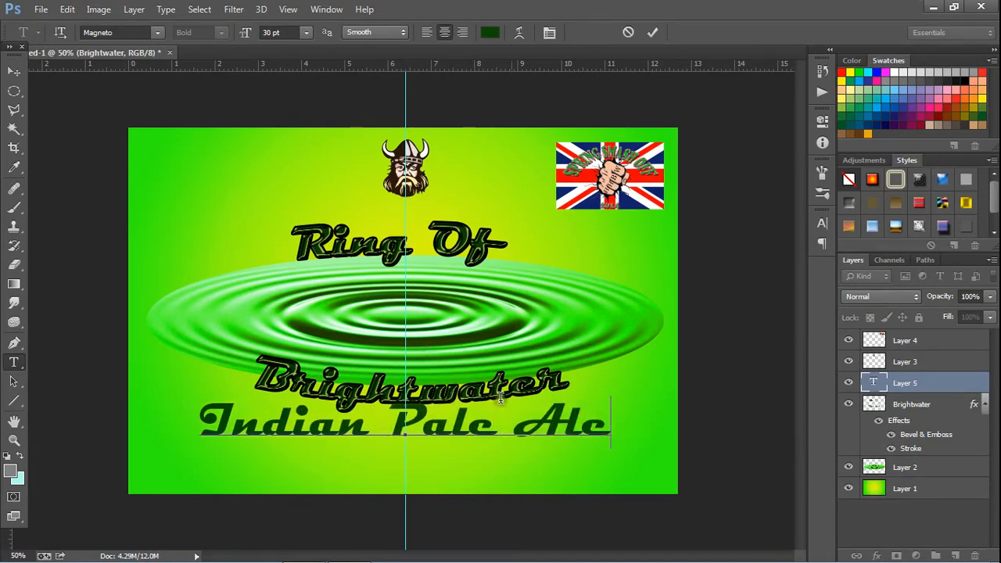
Move the Indian Pale Ale text slightly lower, centred on the vertical guide, and undo its accidental deletion.
mouse_move(618, 431)
mouse_down()
mouse_move(474, 420)
mouse_move(612, 435)
mouse_up()
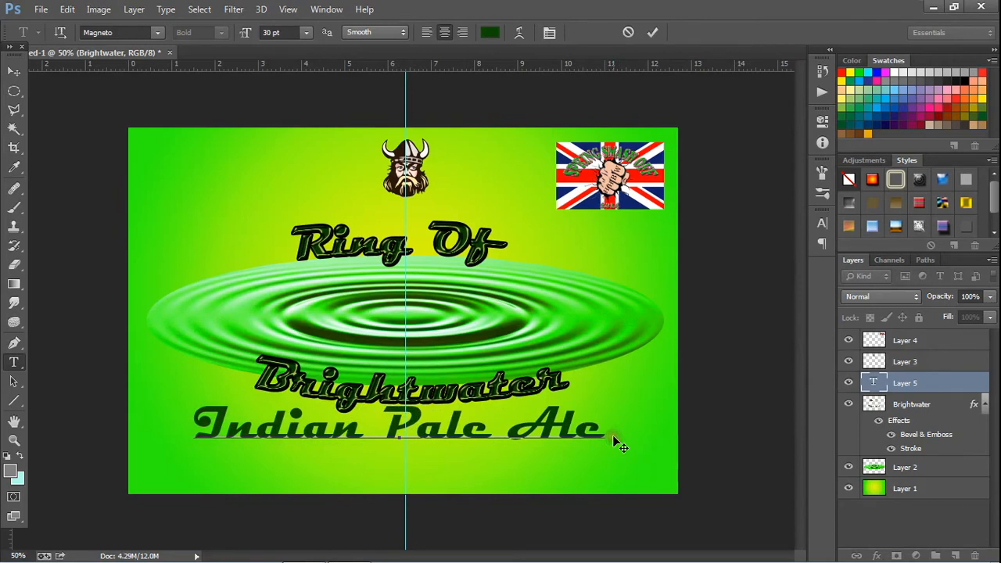
key(ctrl+a)
key(BackSpace)
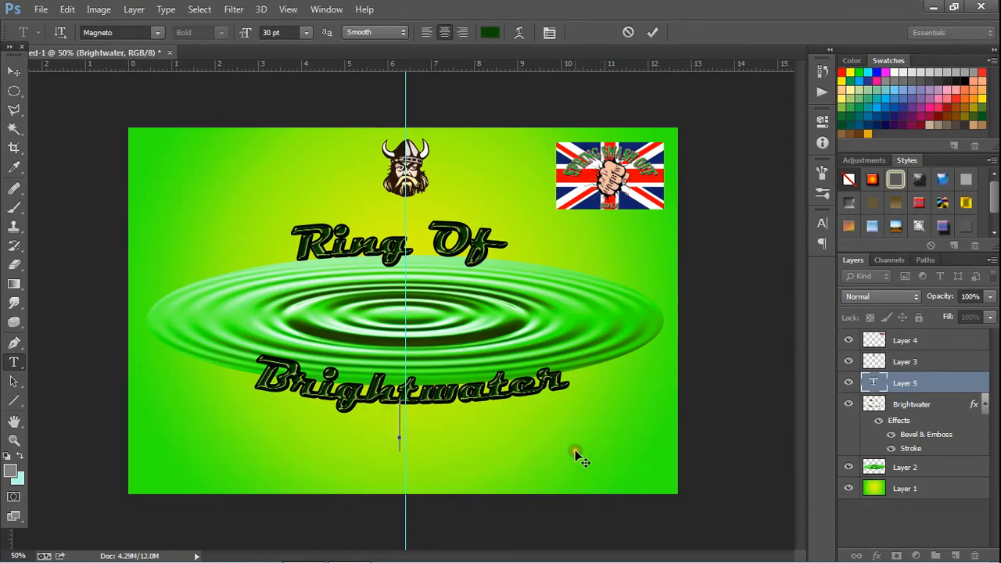
click(402, 461)
drag(402, 460, 411, 463)
key(ctrl+z)
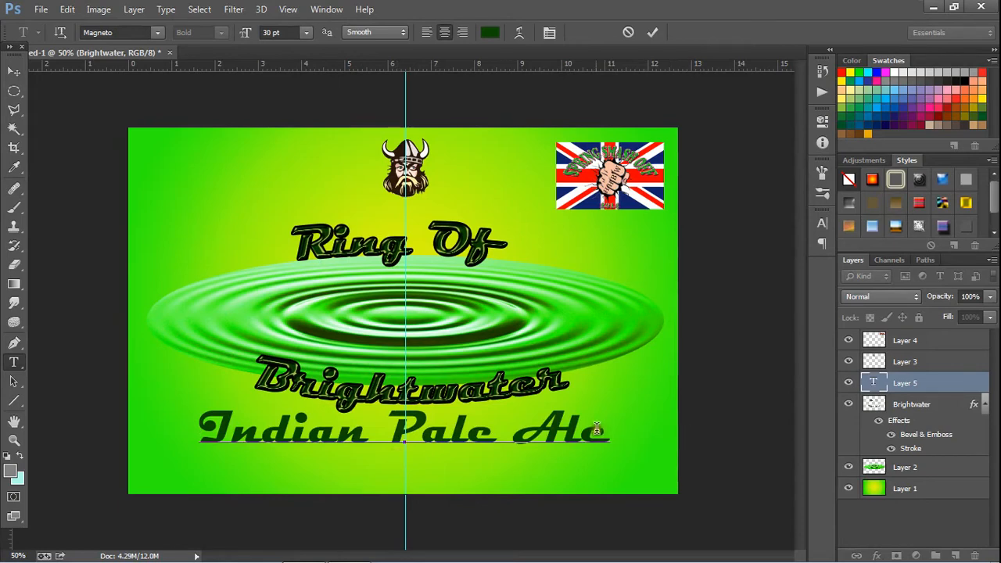
Change the font of the whole Indian Pale Ale text to Berlin Sans FB Bold.
drag(603, 431, 187, 426)
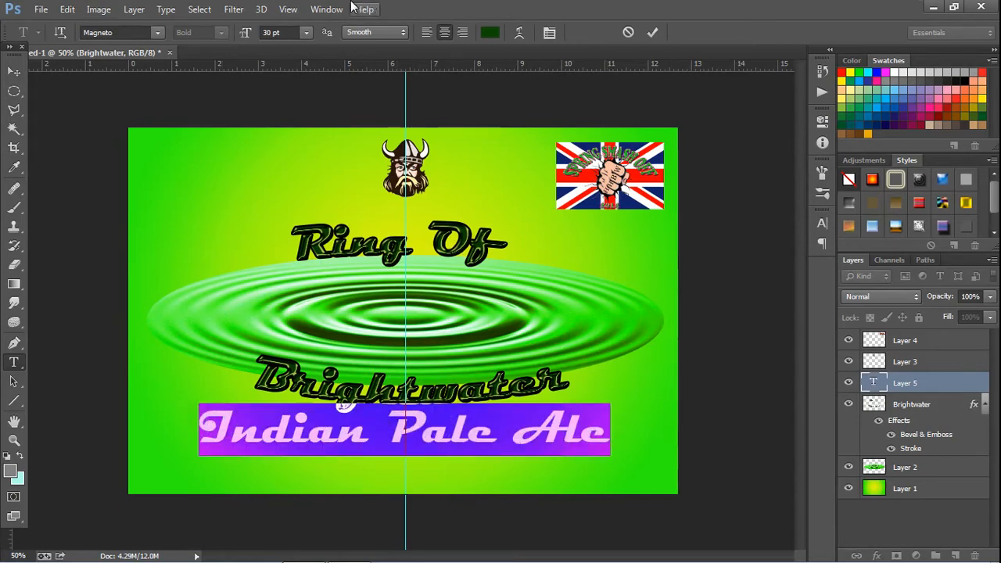
click(184, 33)
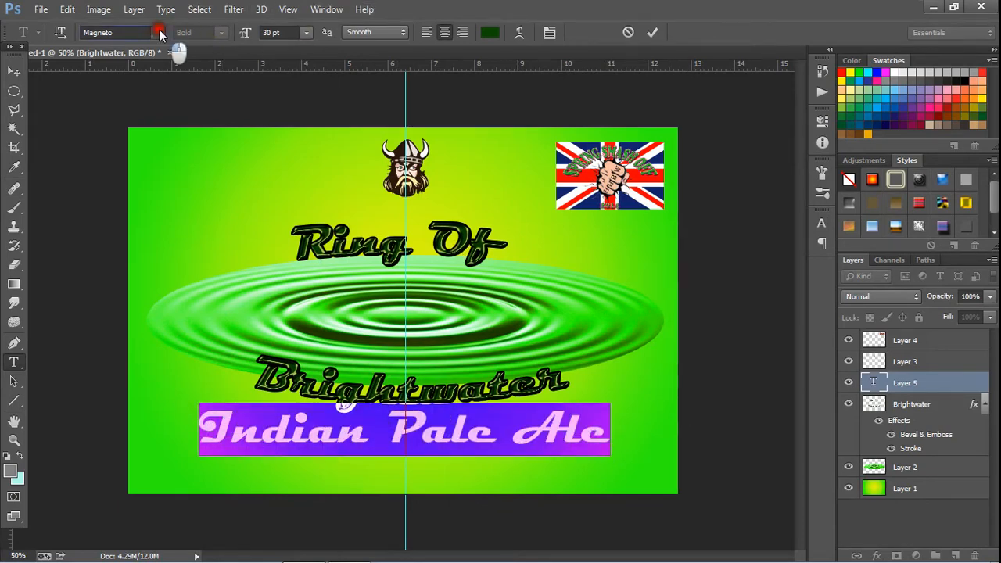
click(157, 32)
scroll(279, 233, up, 1)
scroll(279, 233, up, 15)
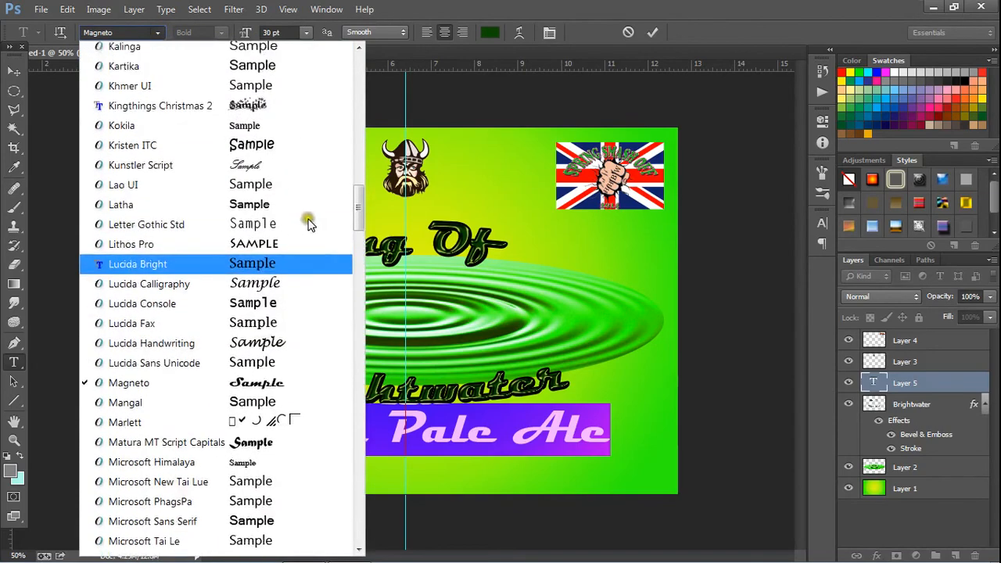
scroll(348, 199, up, 12)
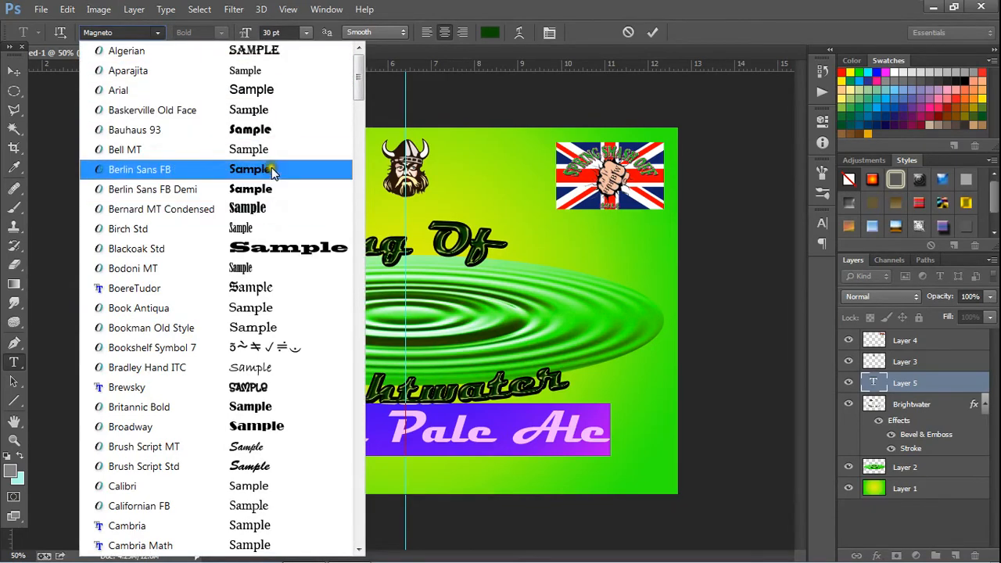
click(271, 168)
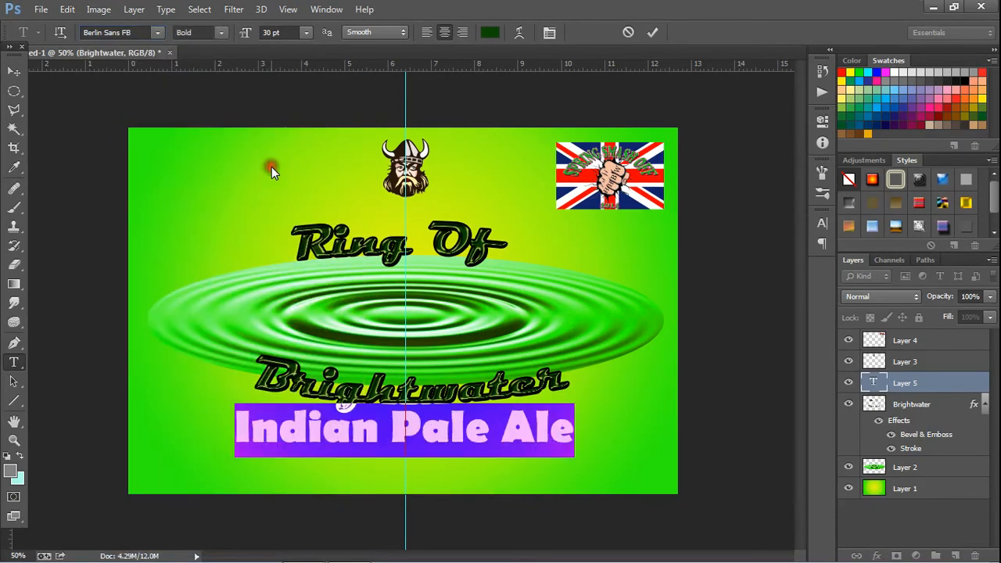
Set the Indian Pale Ale text to 14 pt, move it up slightly beneath Brightwater and commit the text.
click(306, 32)
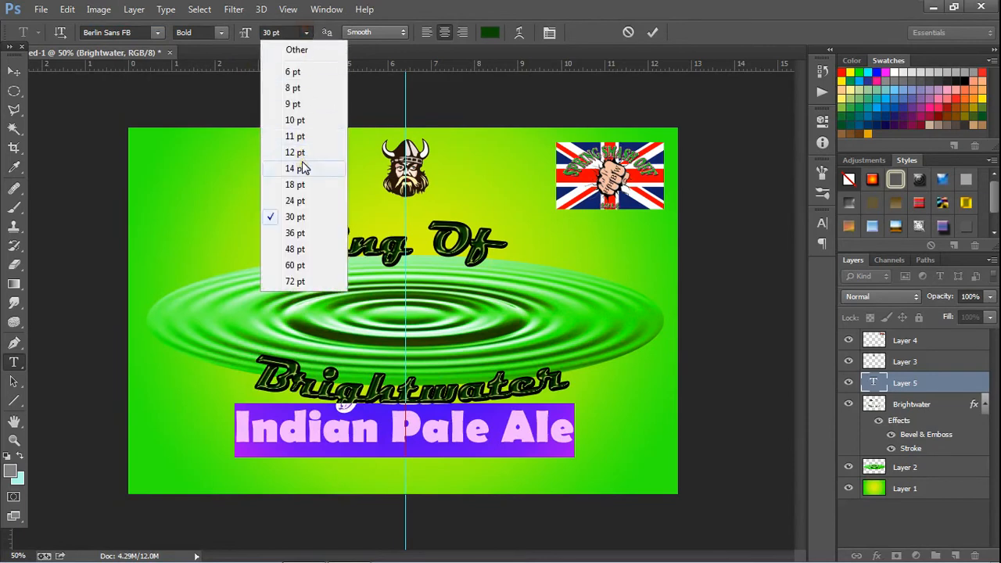
click(303, 168)
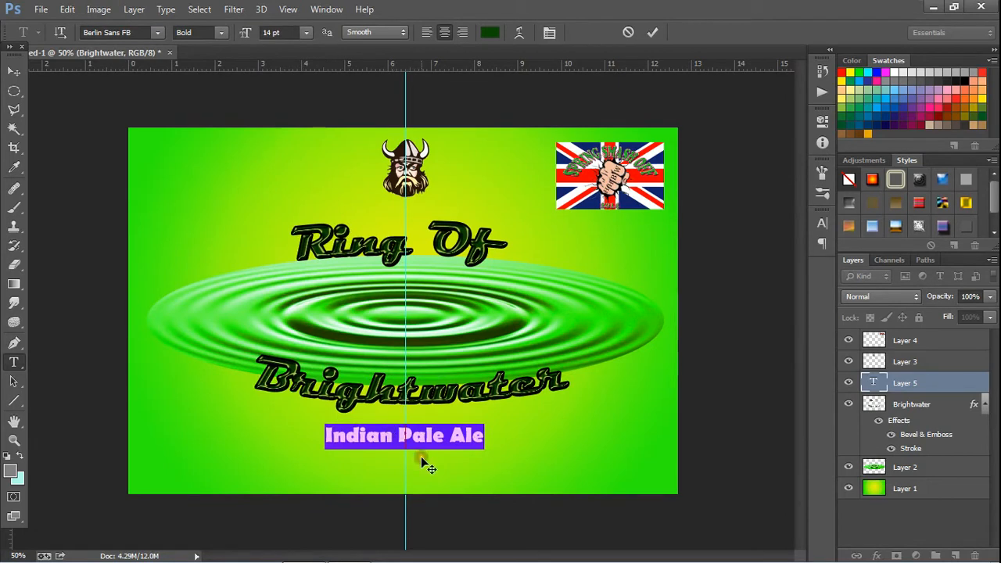
drag(418, 472, 418, 463)
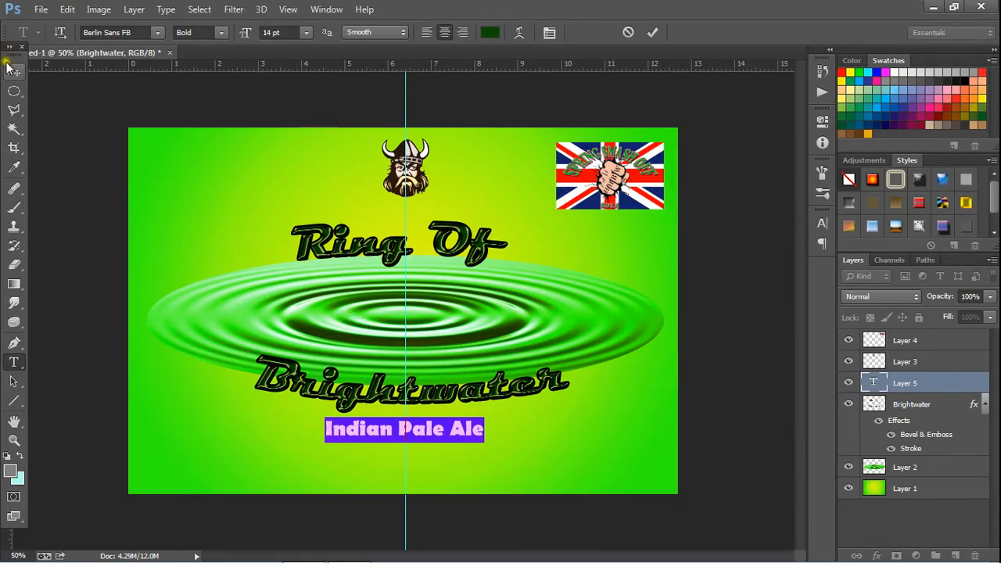
click(12, 91)
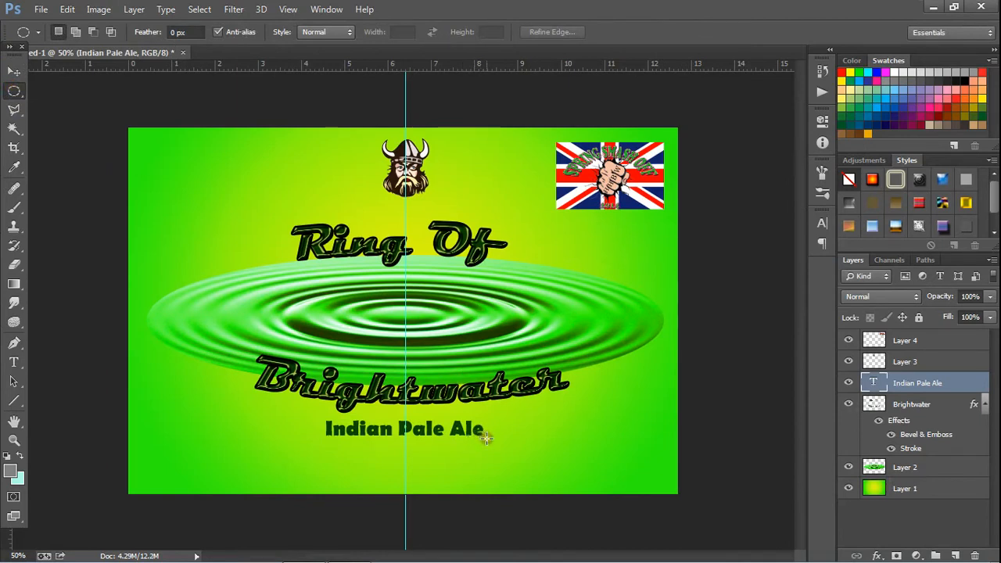
click(14, 362)
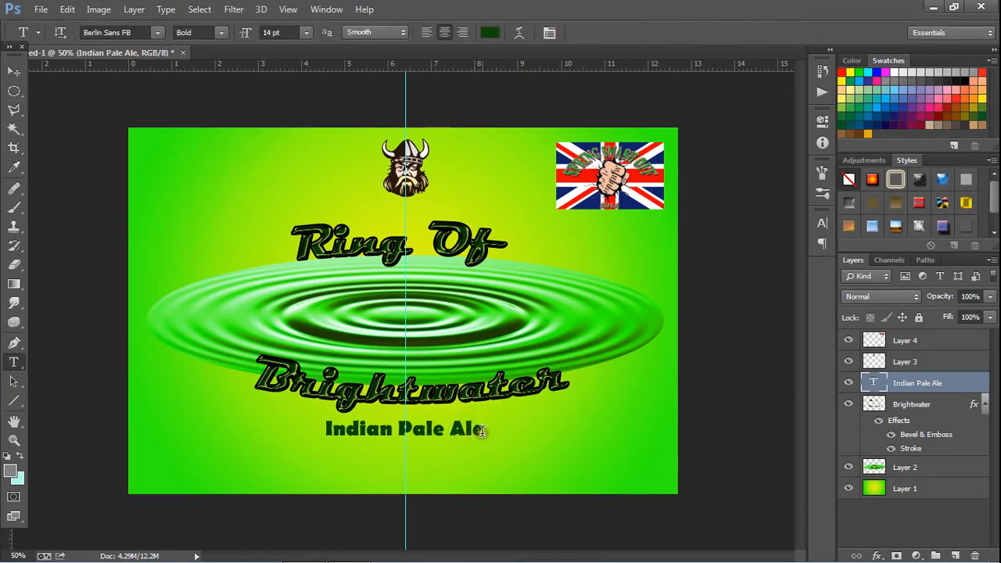
drag(483, 431, 295, 424)
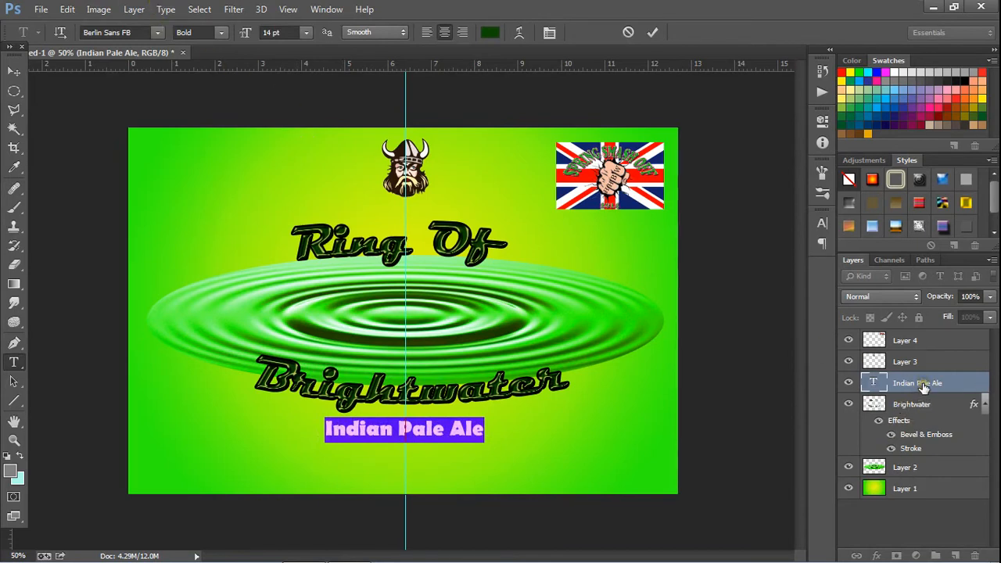
Copy the layer style of the Brightwater layer and paste it onto the Indian Pale Ale text layer.
click(916, 408)
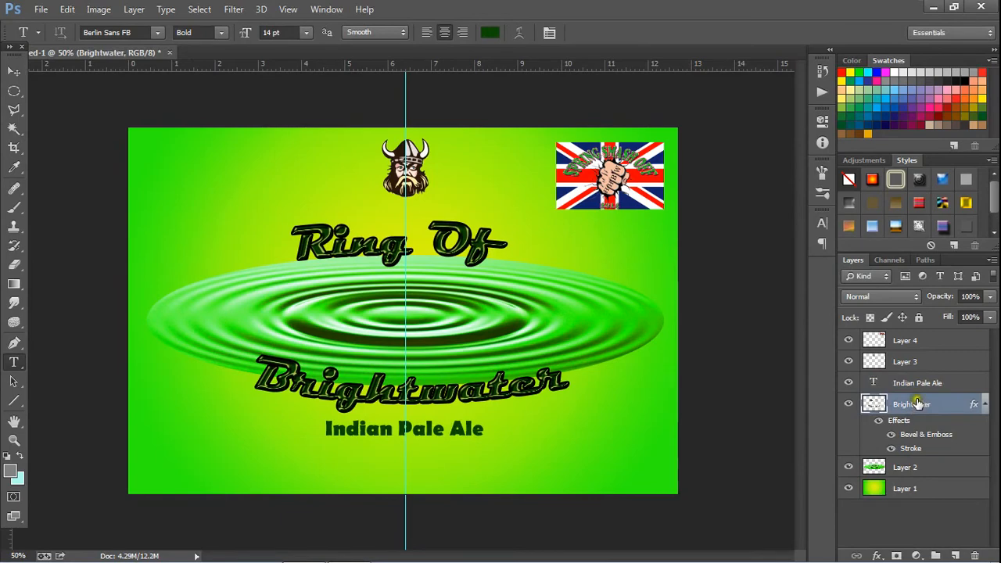
right_click(918, 406)
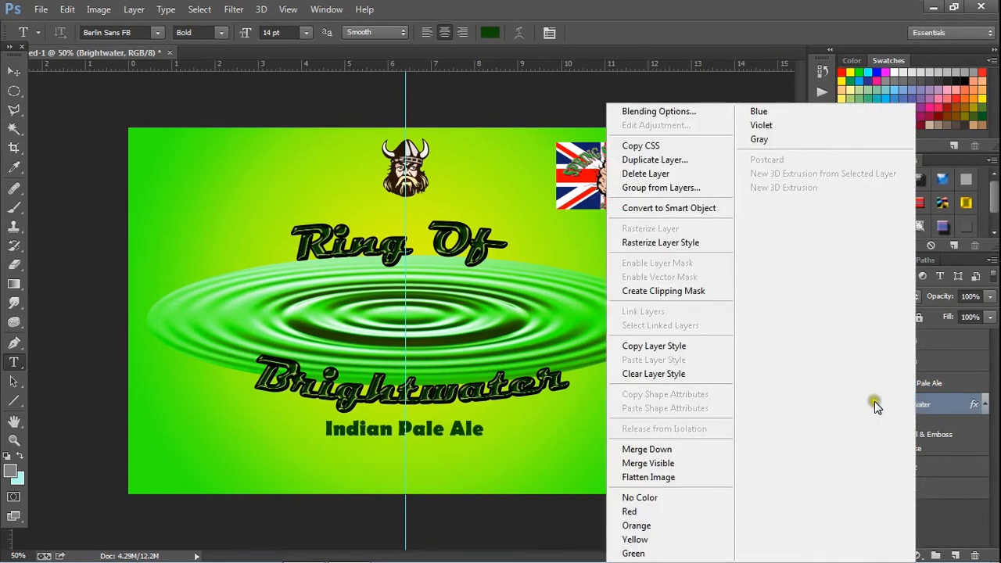
click(654, 345)
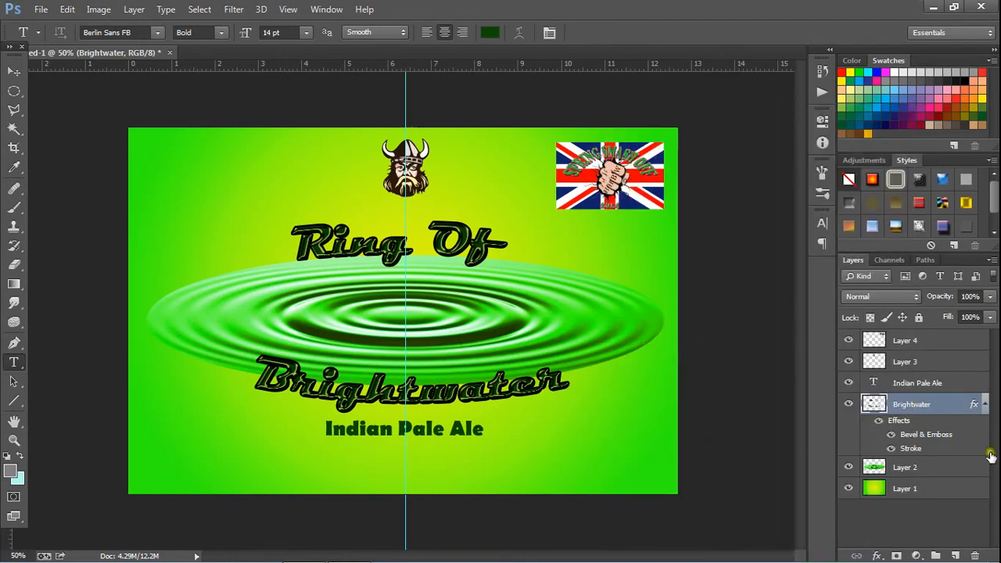
click(904, 384)
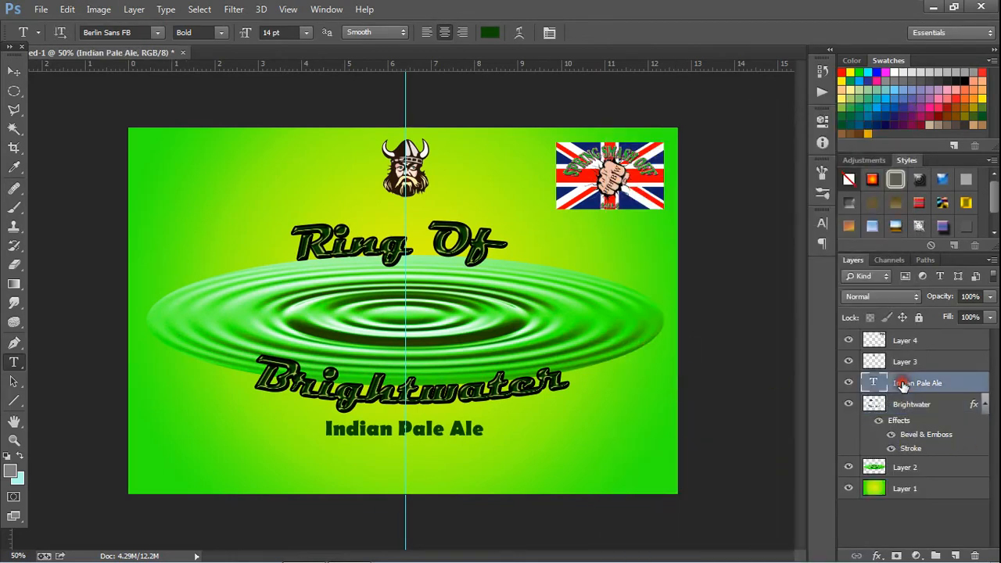
right_click(903, 385)
click(640, 532)
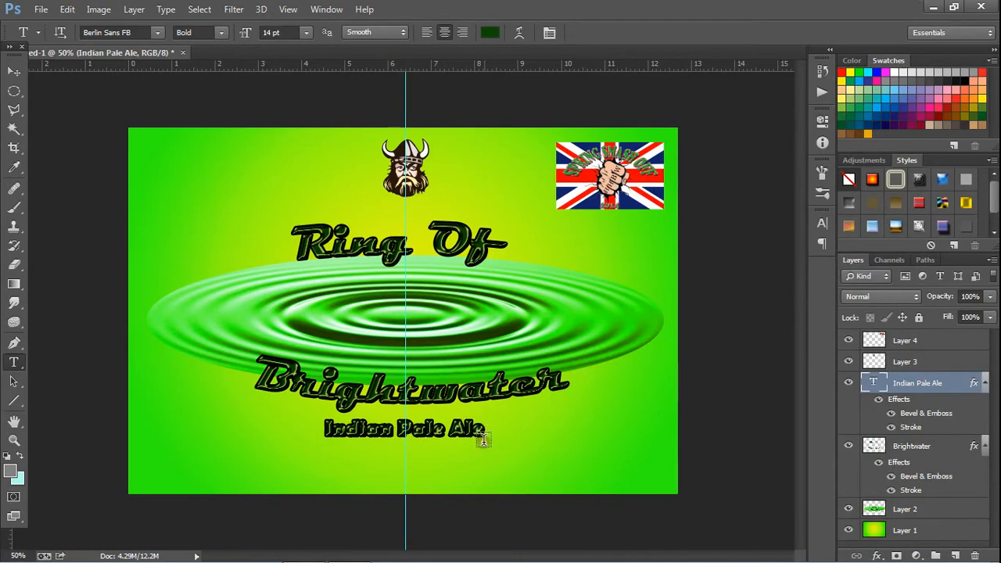
Reduce the Bevel & Emboss on the Indian Pale Ale text to 93% depth and 0 px size.
double_click(901, 399)
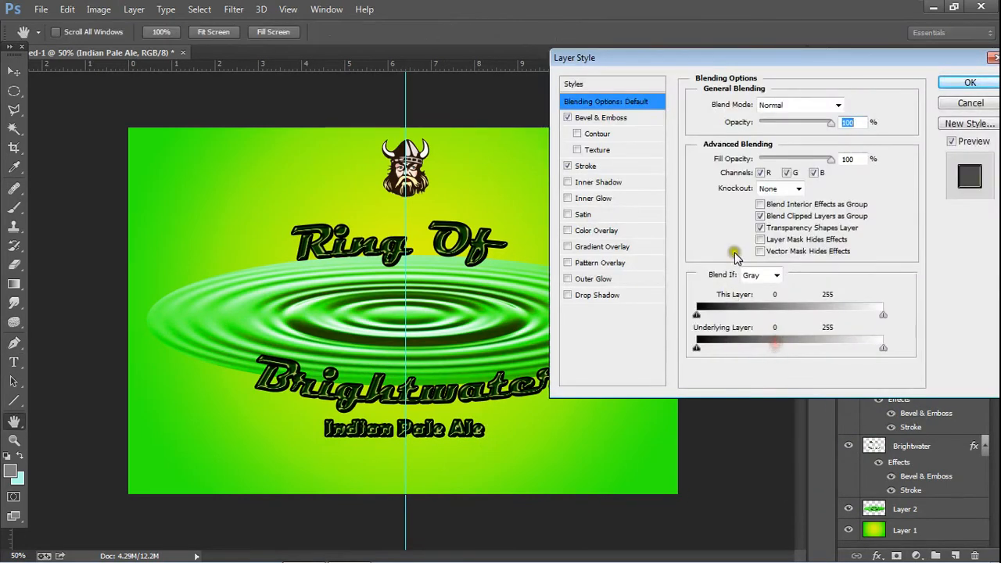
click(602, 117)
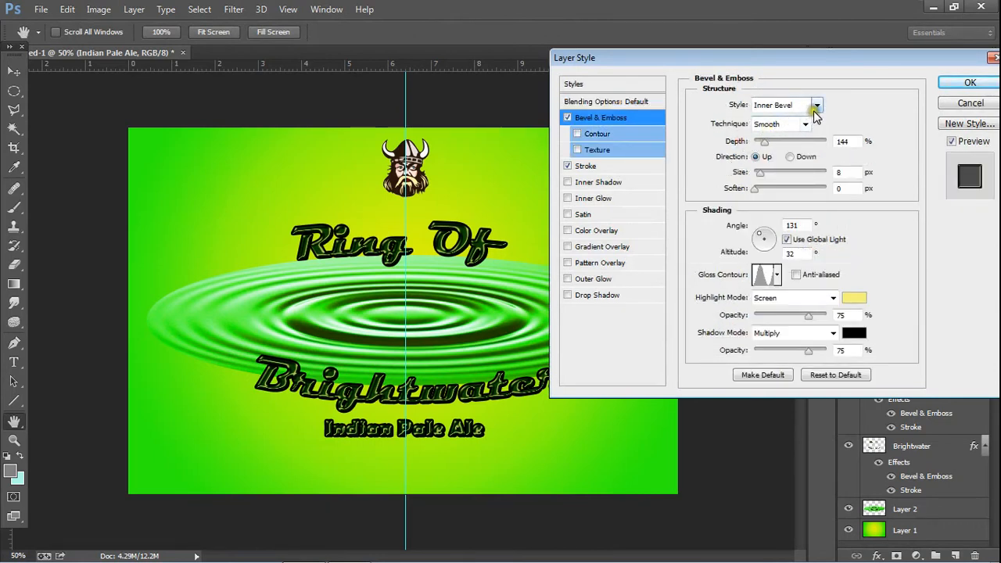
click(567, 117)
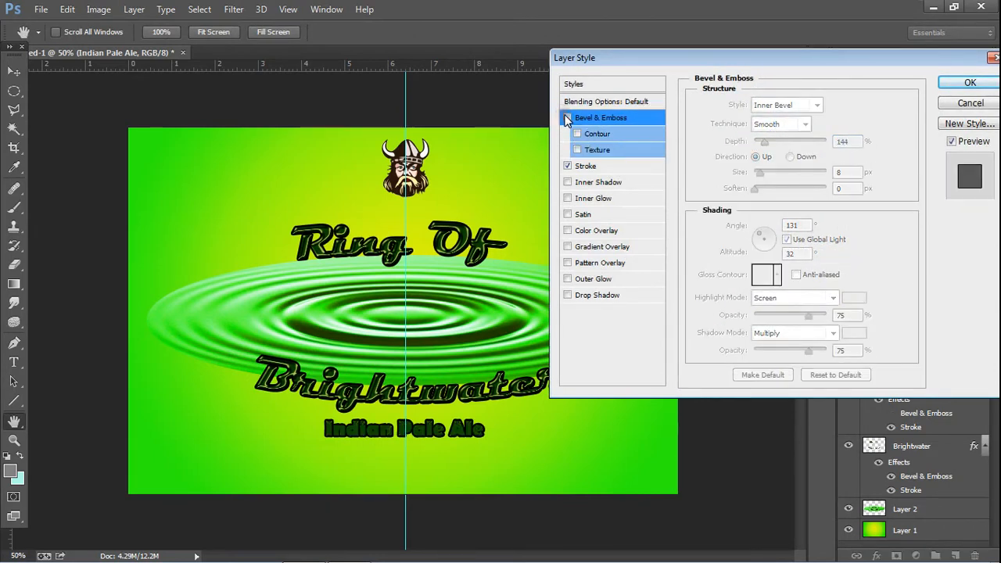
click(568, 118)
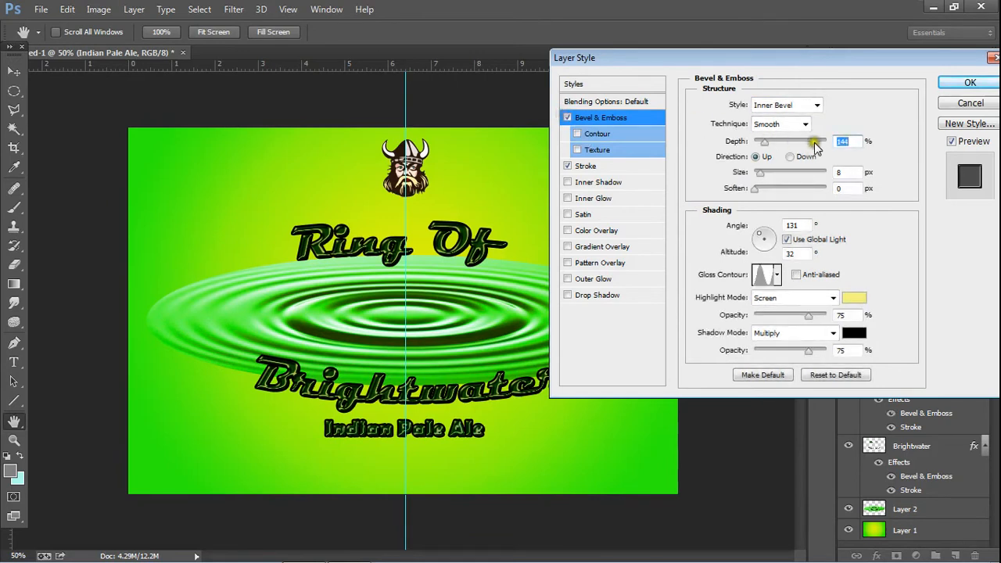
drag(765, 146, 753, 177)
click(759, 172)
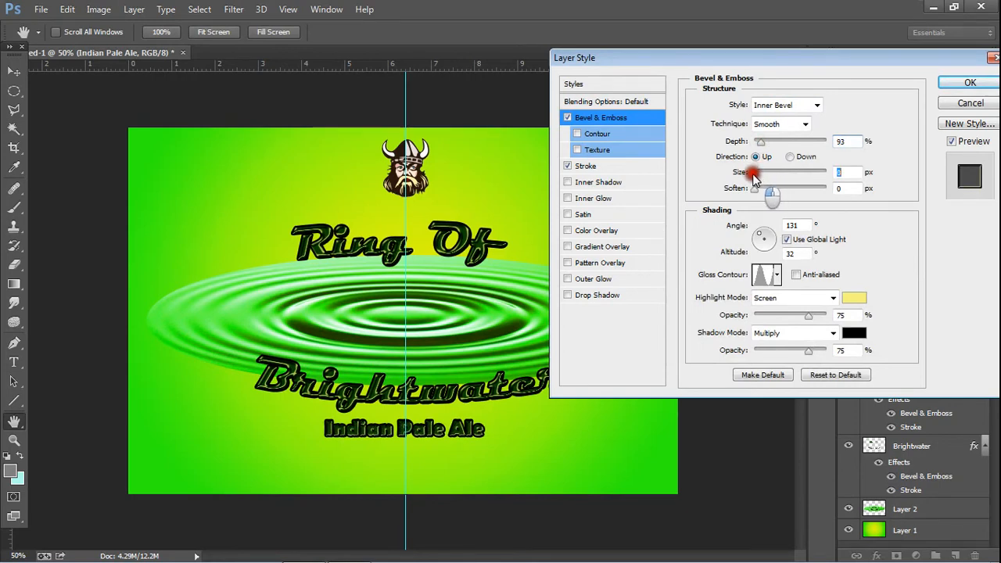
Set the gloss contour of the Indian Pale Ale bevel to the straight linear preset.
click(777, 275)
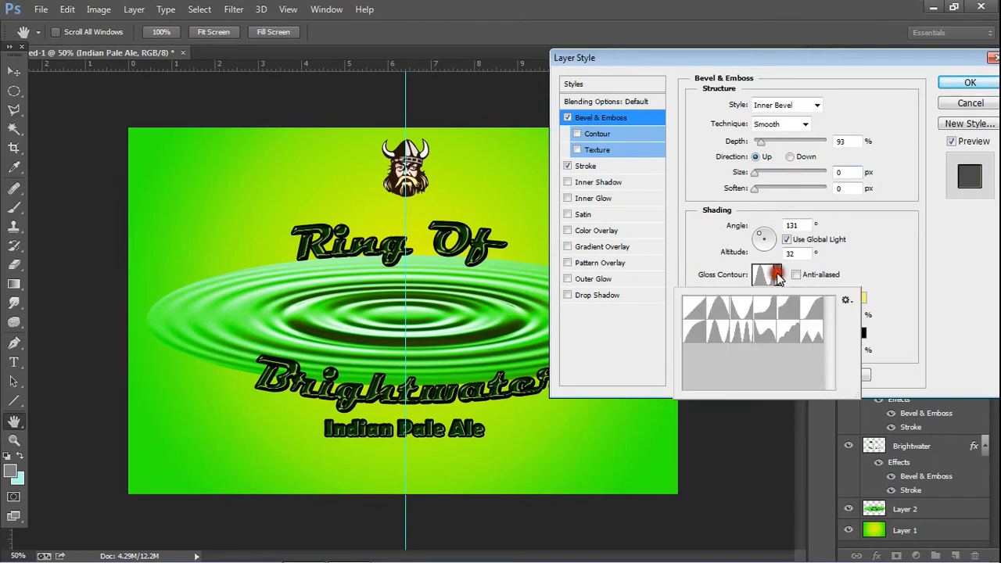
click(696, 323)
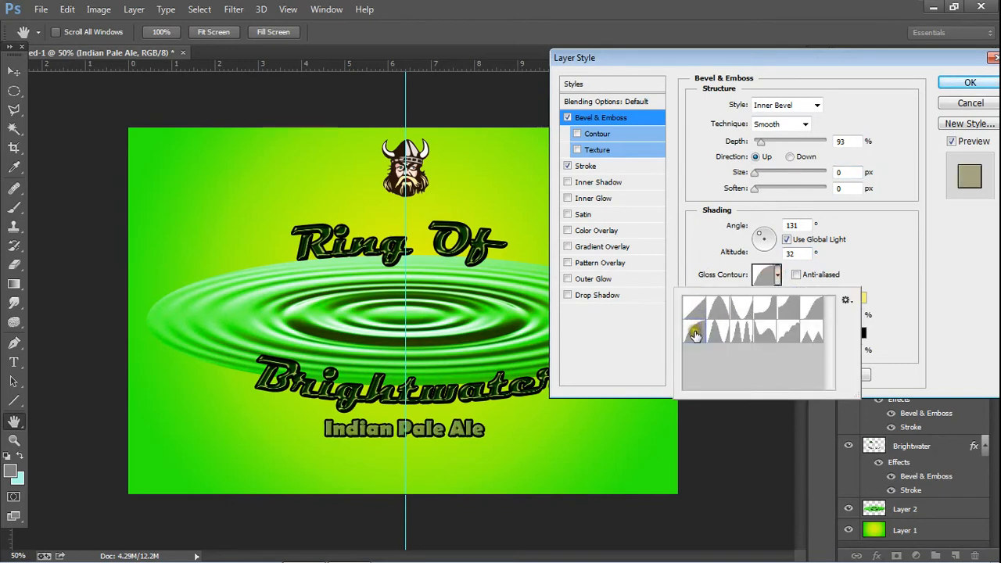
click(694, 310)
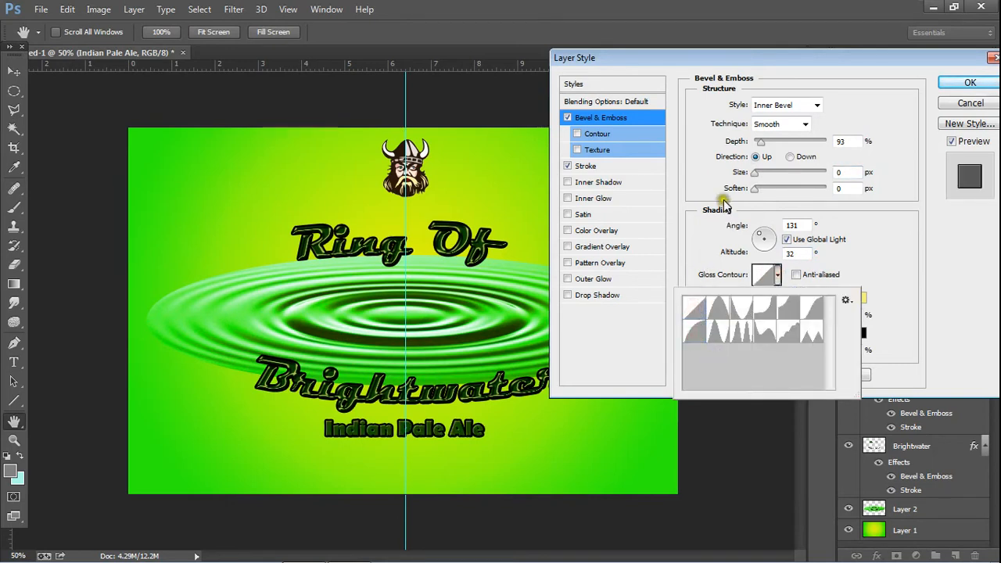
Set the Indian Pale Ale bevel to 368% depth and 1 px size, and apply the layer style.
click(756, 172)
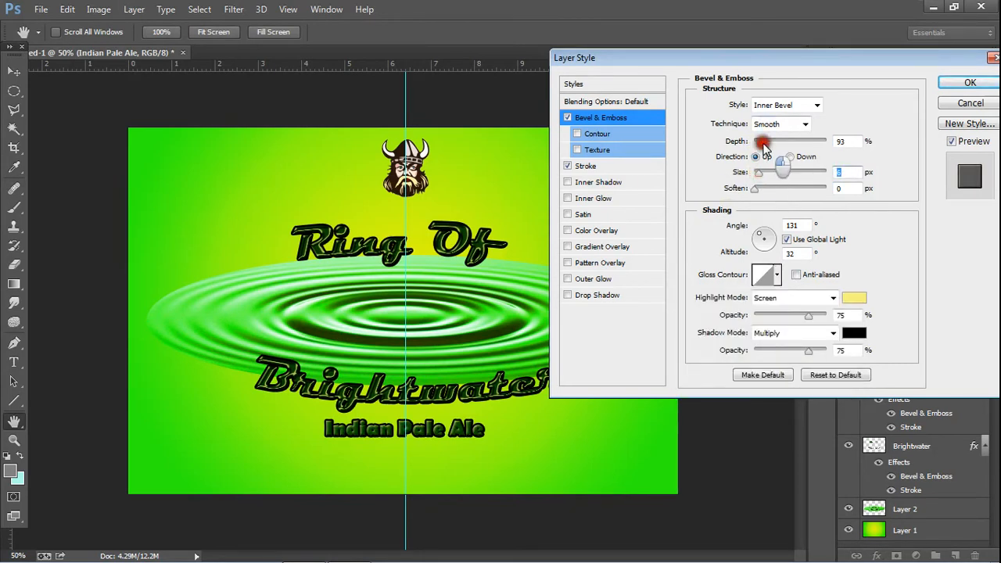
click(766, 142)
drag(767, 148, 779, 143)
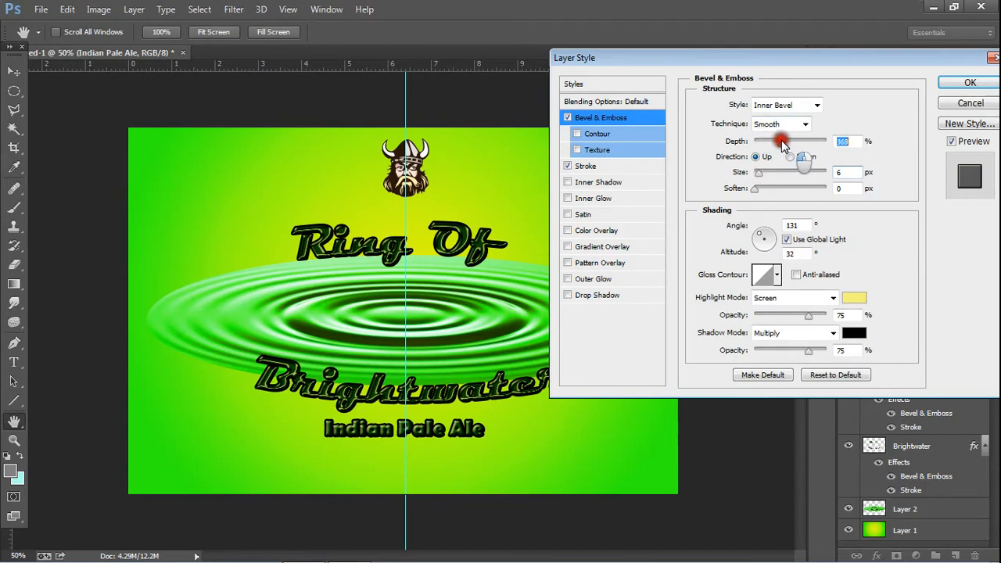
click(755, 173)
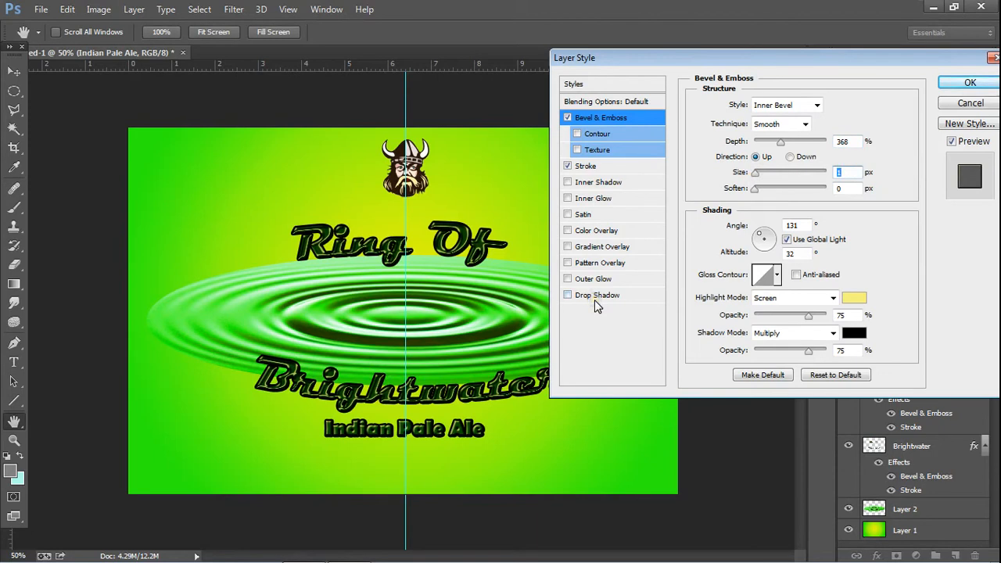
click(970, 83)
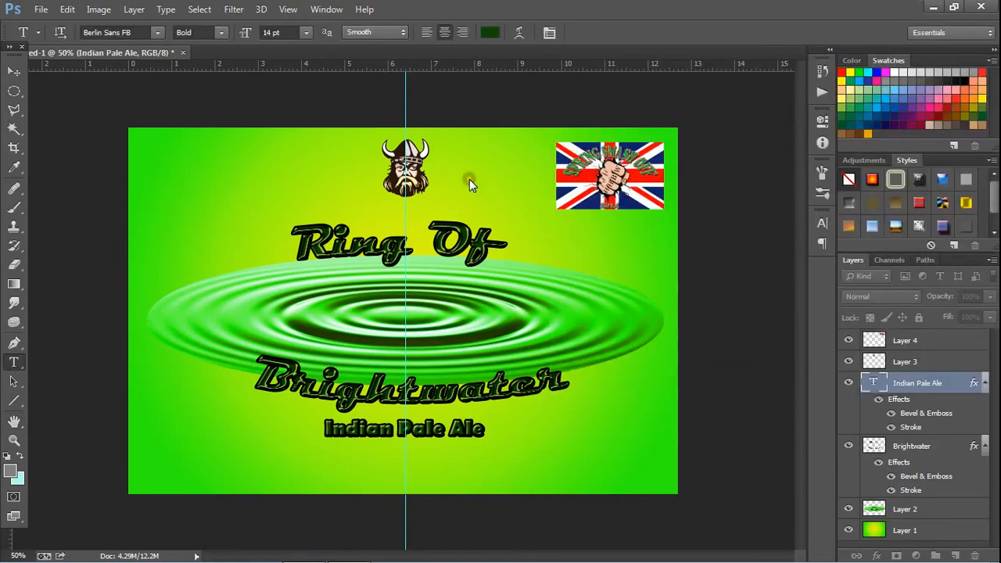
Draw a wide text box across the label beneath Indian Pale Ale and leave it empty.
mouse_move(311, 559)
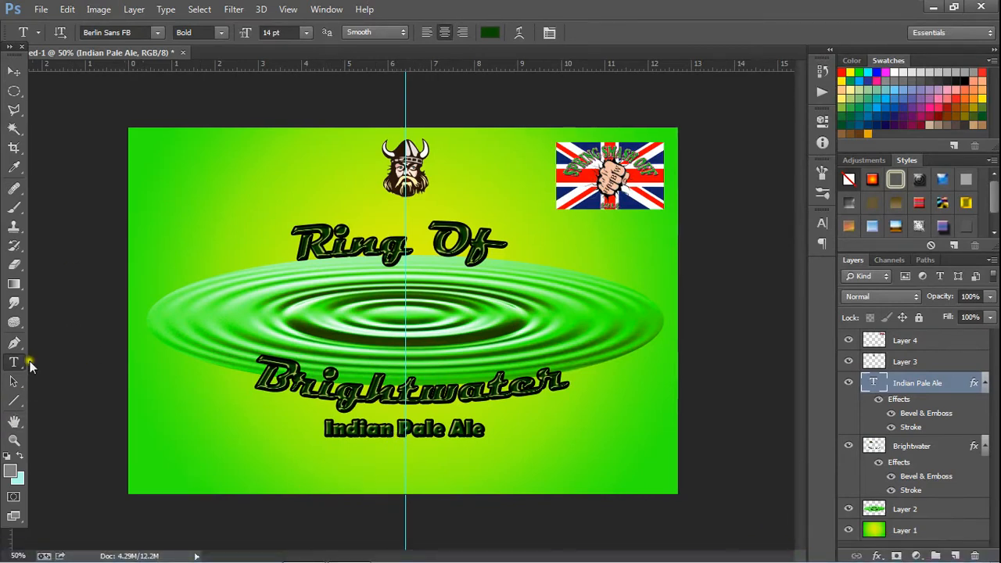
click(28, 363)
drag(154, 450, 653, 485)
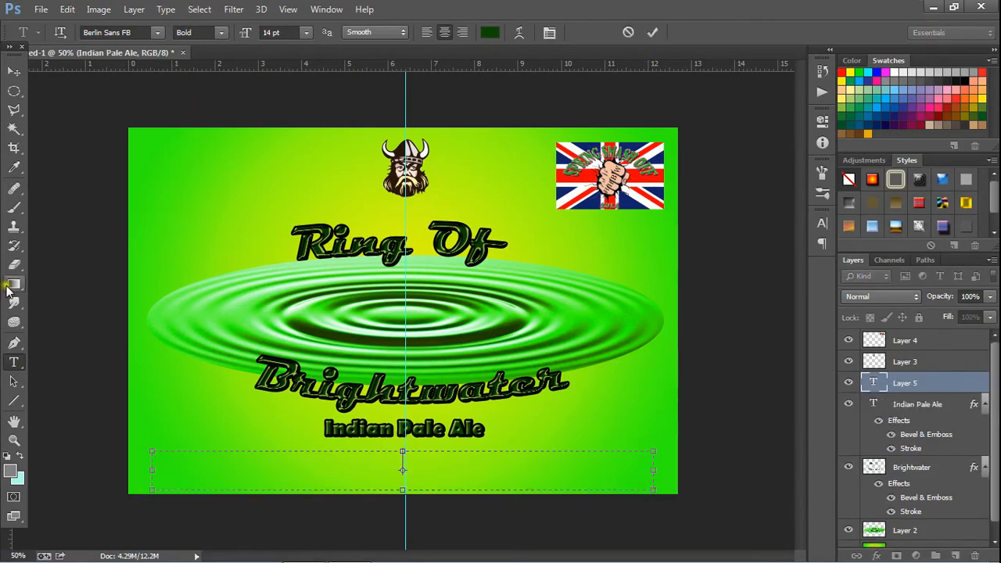
click(14, 440)
click(135, 382)
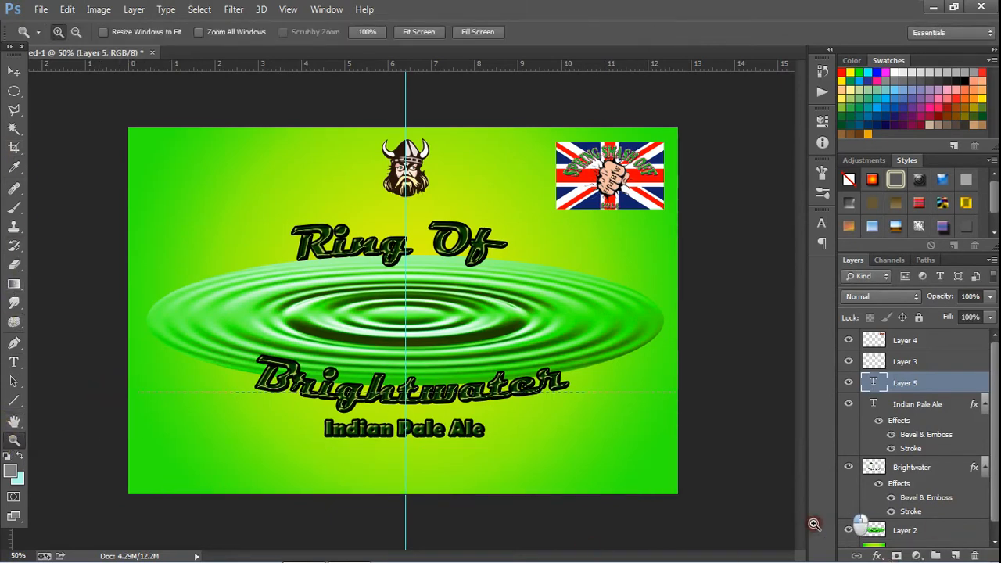
click(713, 517)
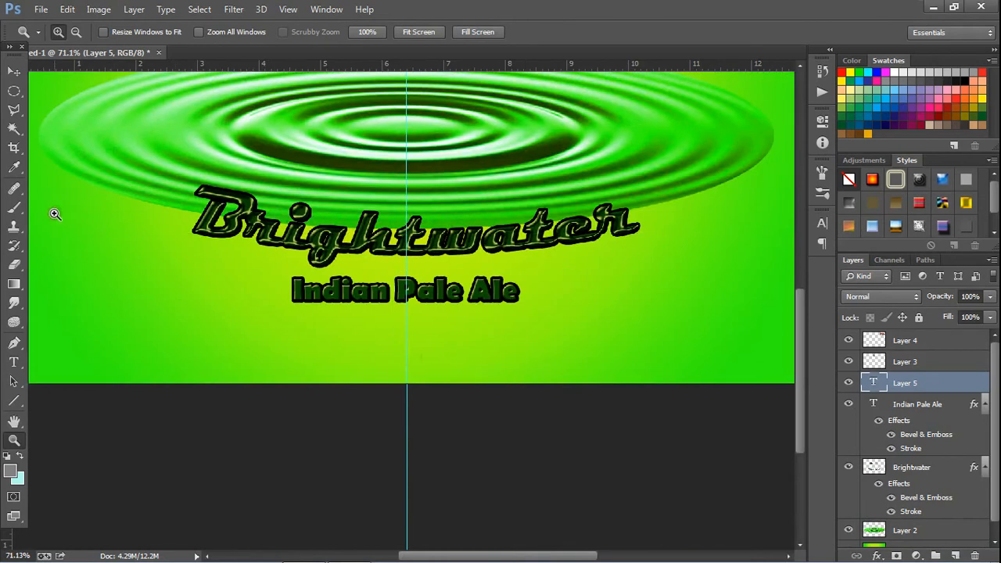
Start a new text line near the lower-left edge of the label and set its font to Tahoma.
click(14, 362)
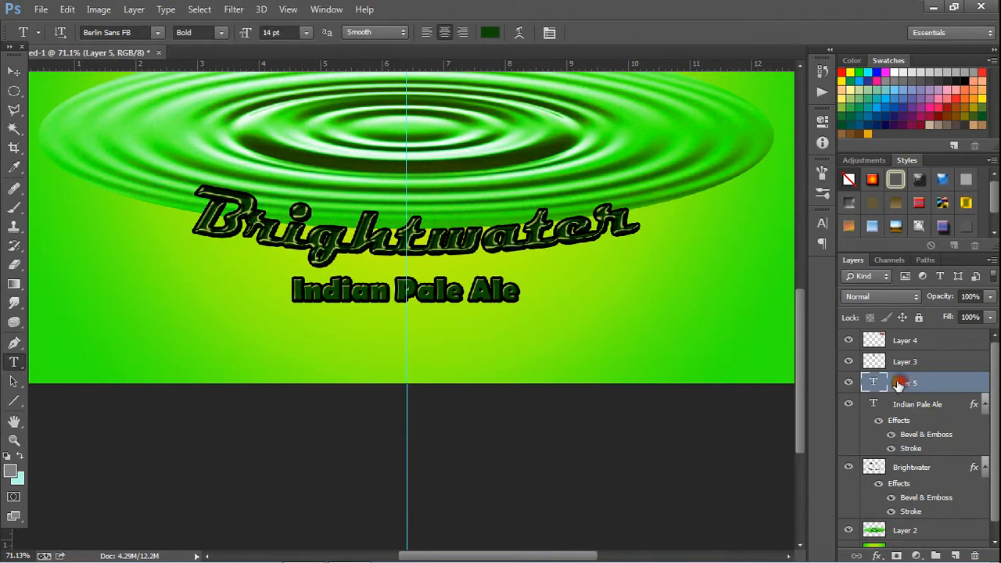
click(49, 313)
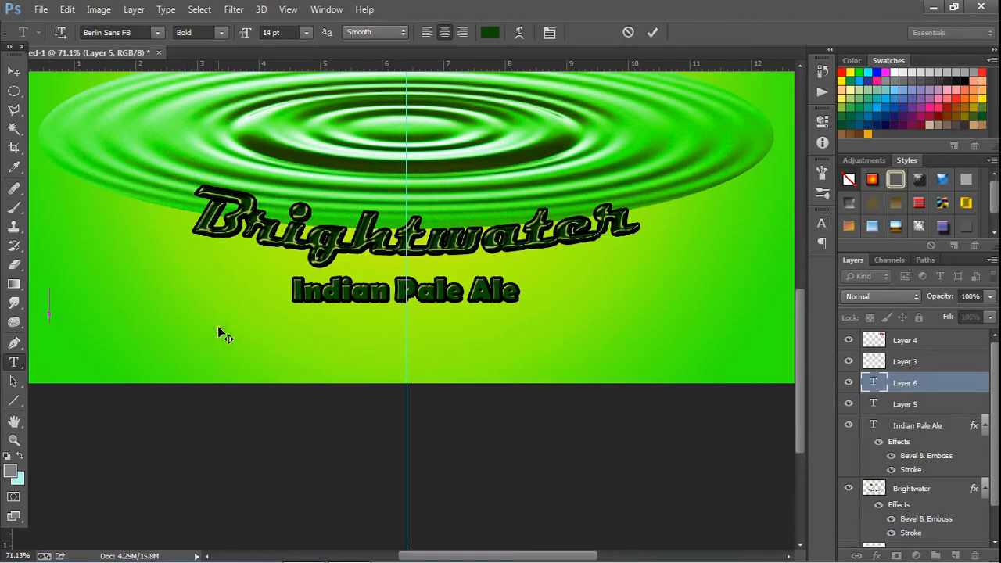
click(122, 33)
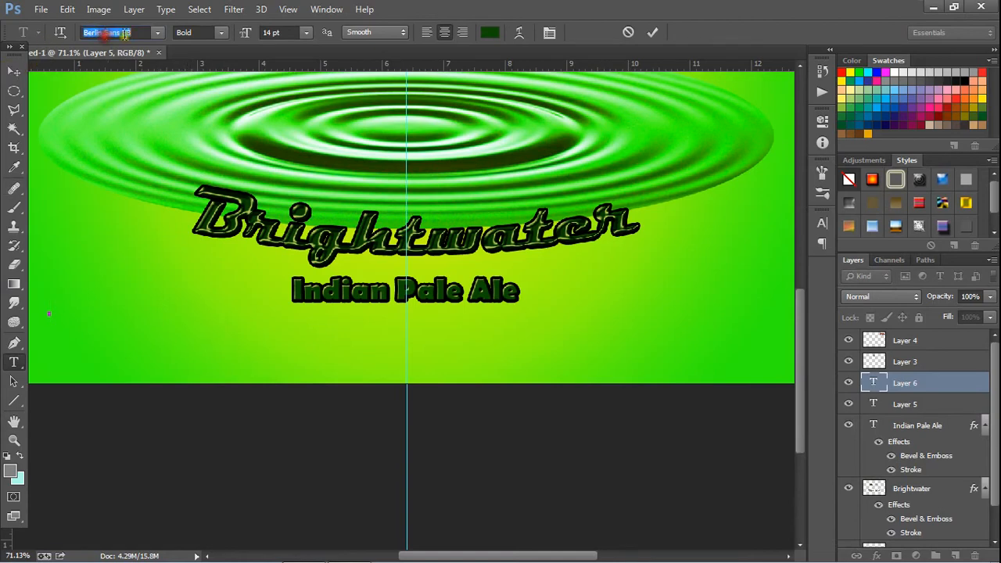
click(158, 32)
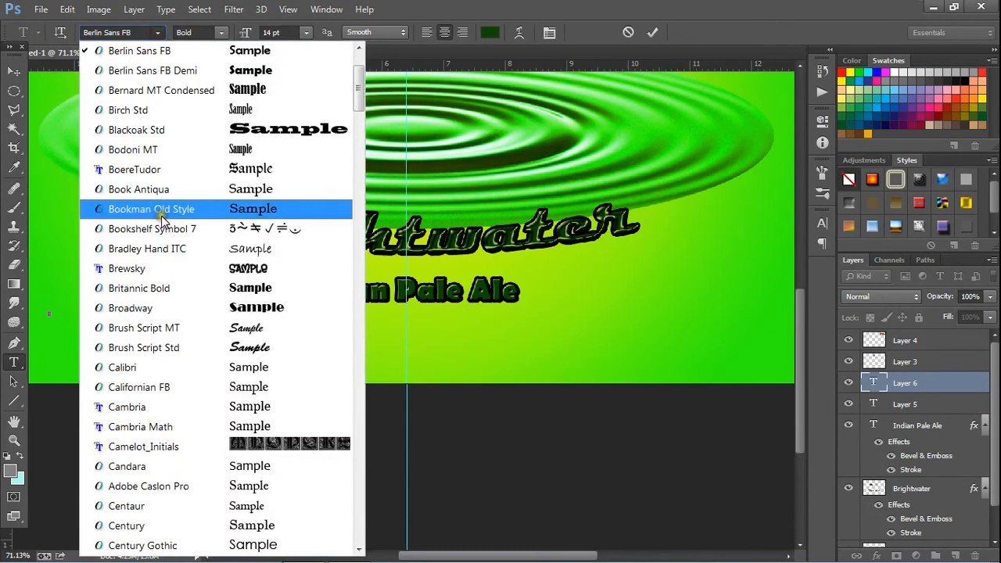
scroll(172, 224, up, 3)
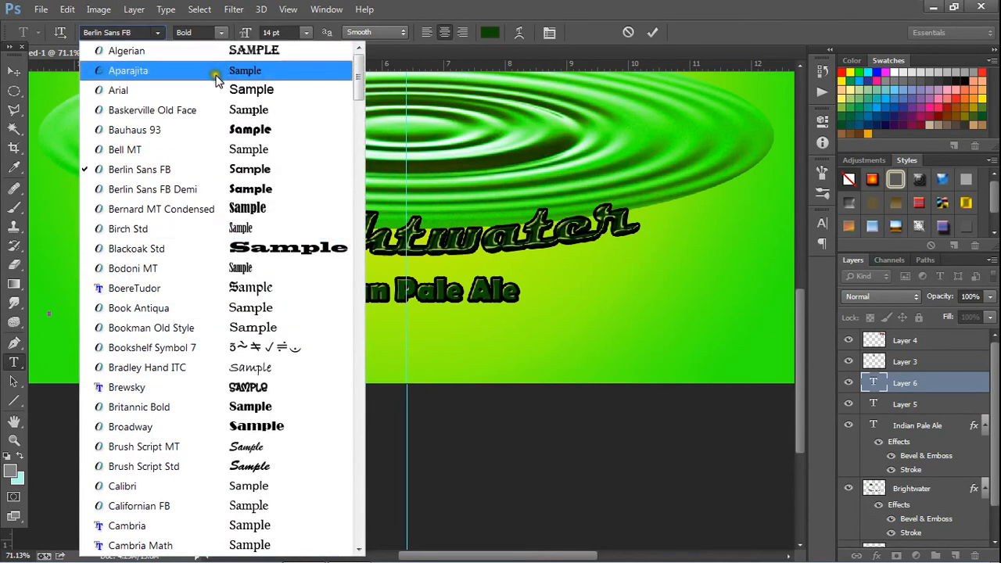
click(216, 78)
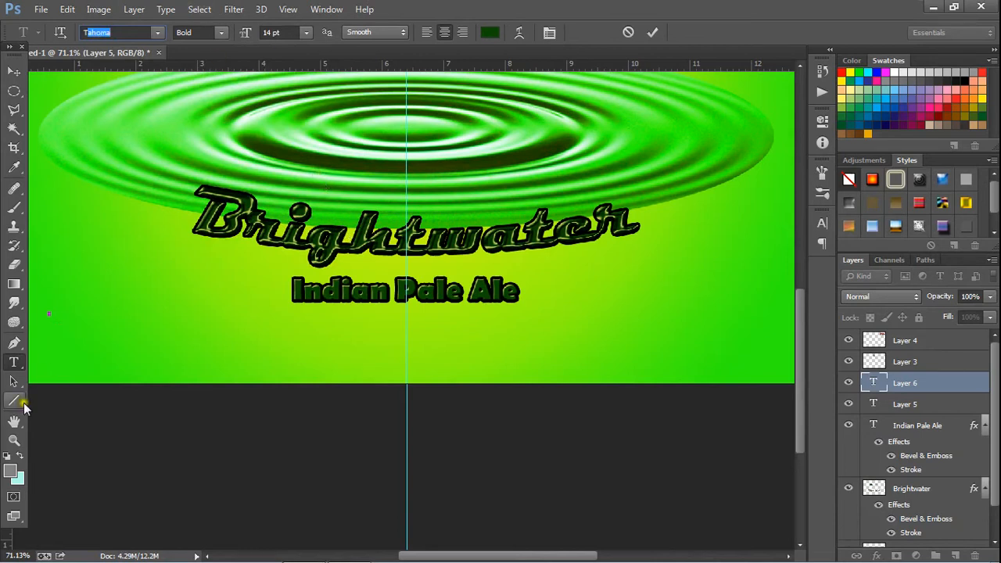
Enter "this beer" on the new text line and delete the word "beer" again.
click(15, 362)
click(52, 315)
text(thi)
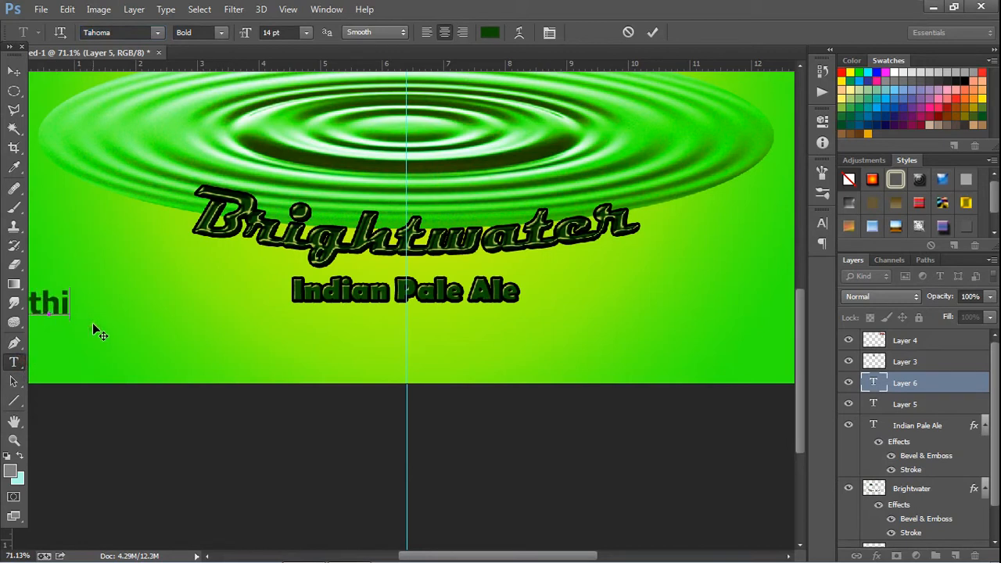
text(s beer)
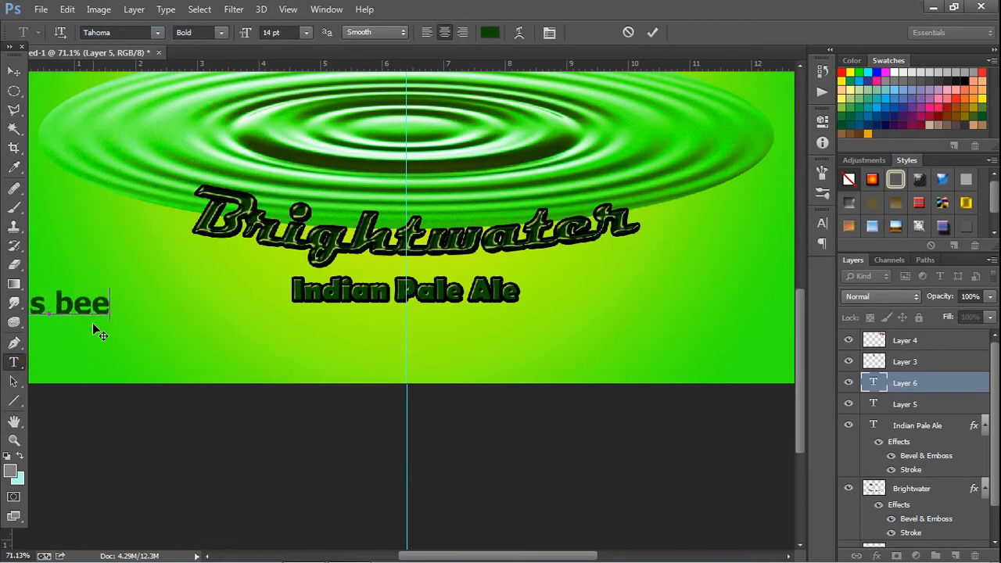
key(BackSpace)
key(BackSpace)
key(BackSpace)
key(BackSpace)
key(BackSpace)
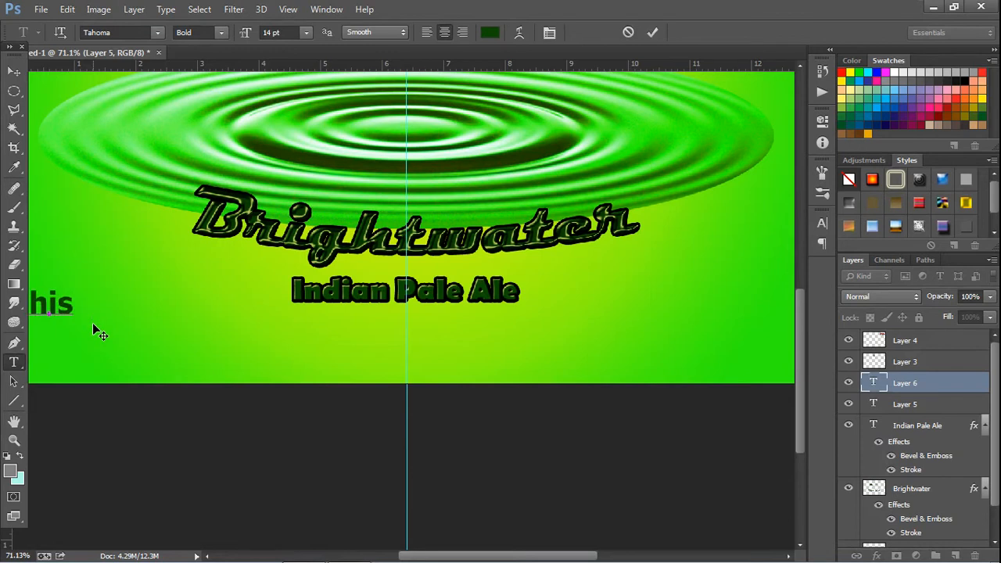
Left-align the text line and continue it as "this ale is A BREW OF MOTUEKA HOPS AND MARI".
click(428, 33)
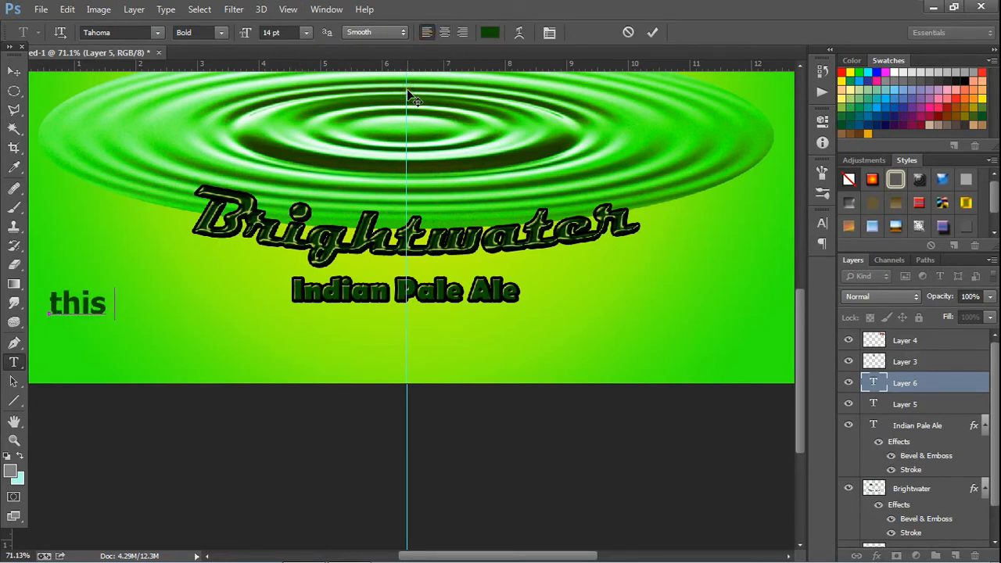
text(ale i)
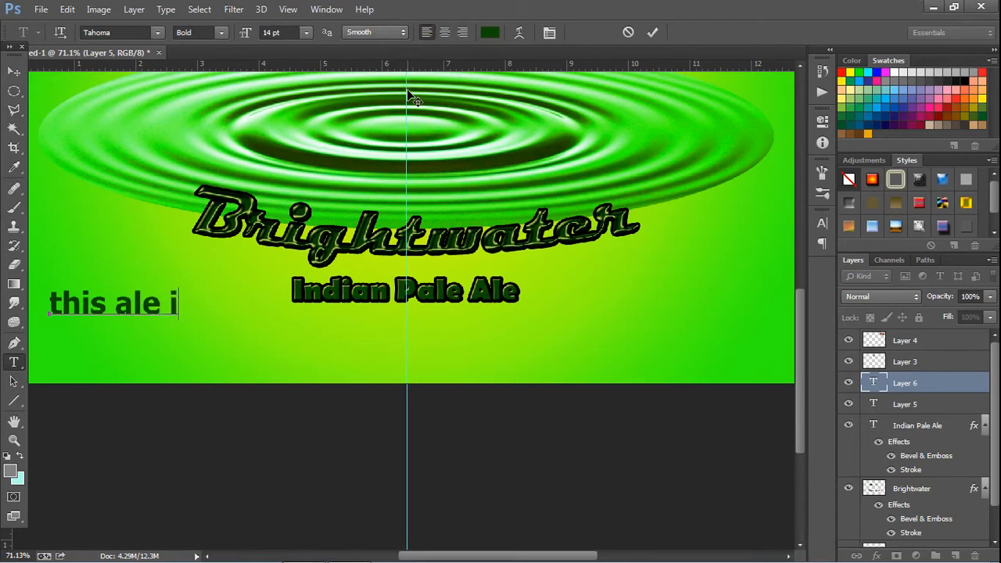
text(s A BREW)
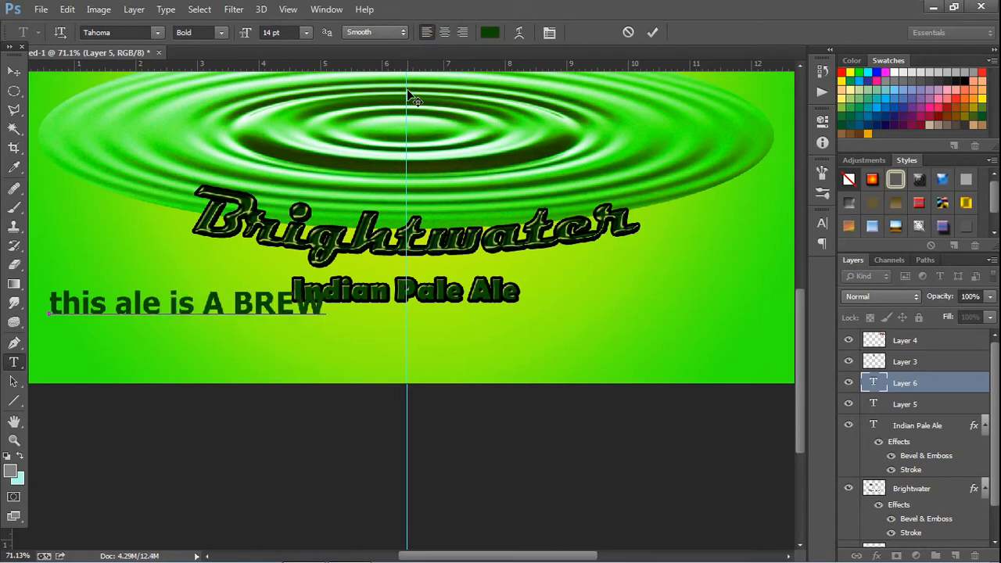
text( OF MO)
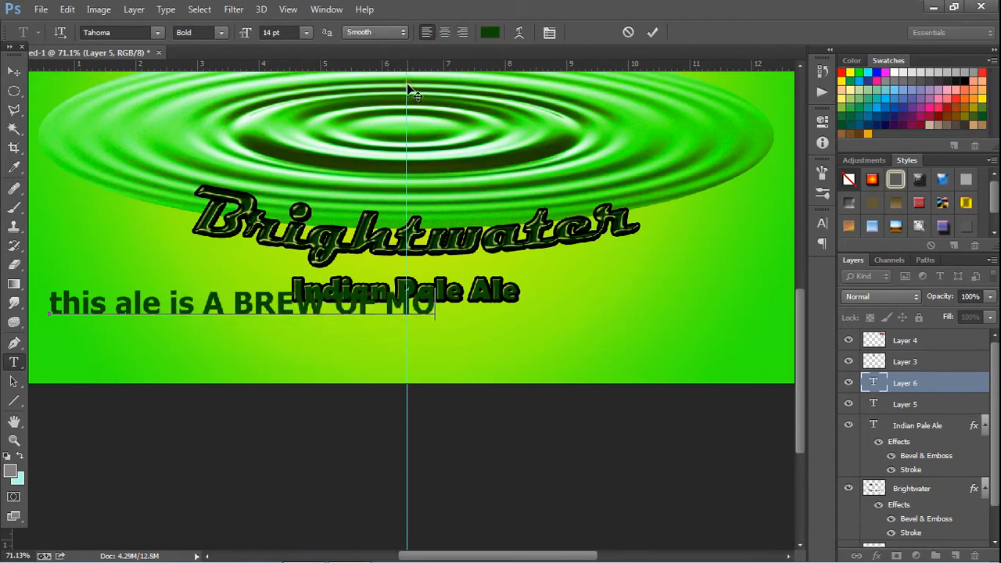
text(TUE)
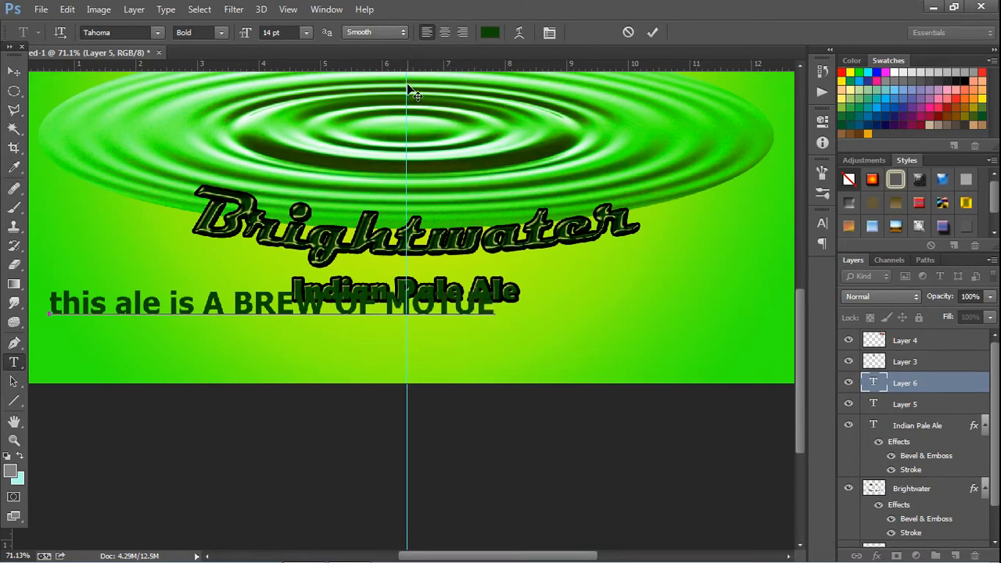
text(KA H)
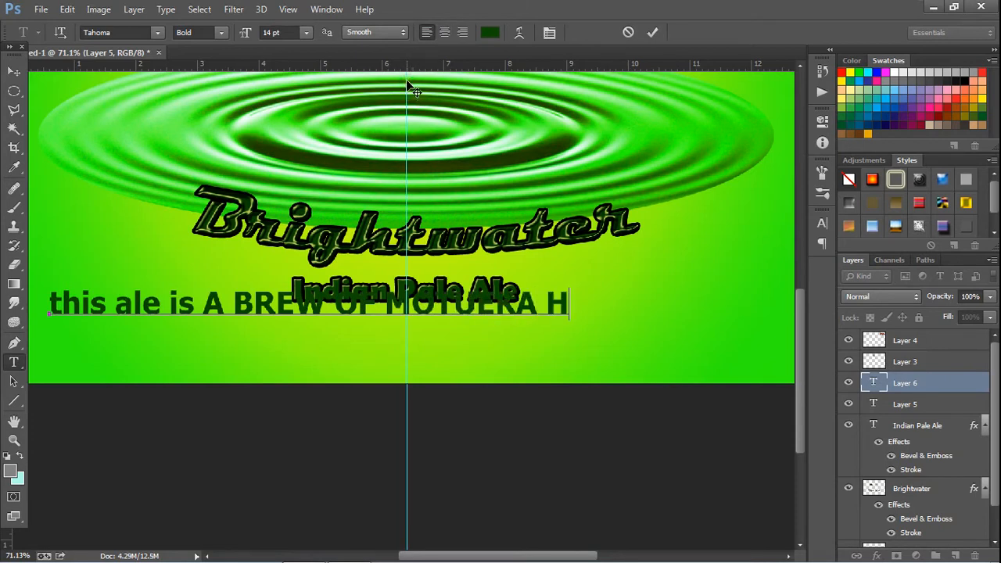
text(OPS AND MARI)
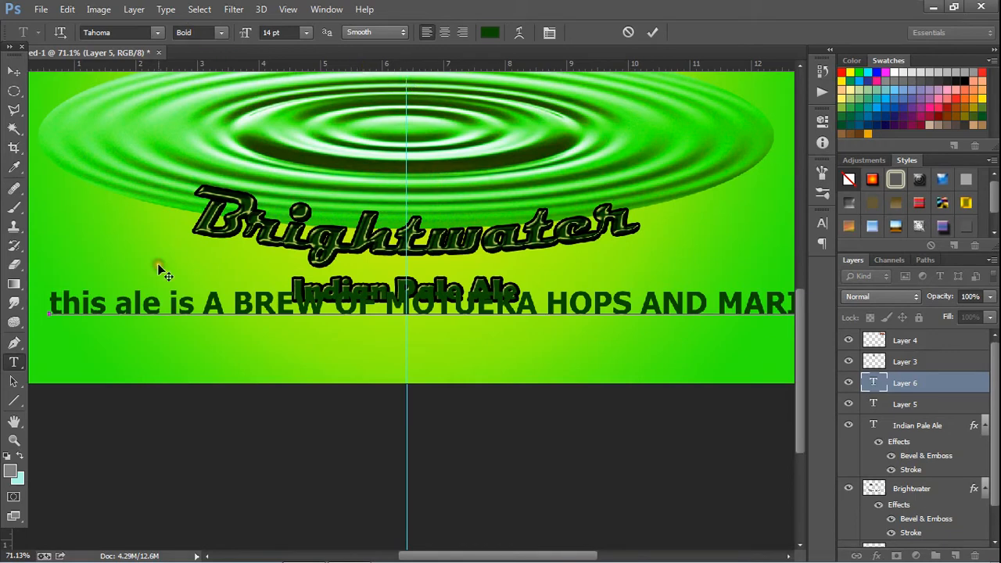
Select the whole description line running off the label and delete its text.
mouse_move(46, 309)
mouse_down()
mouse_move(346, 342)
mouse_move(840, 358)
mouse_move(608, 346)
mouse_move(595, 344)
mouse_move(594, 331)
mouse_up()
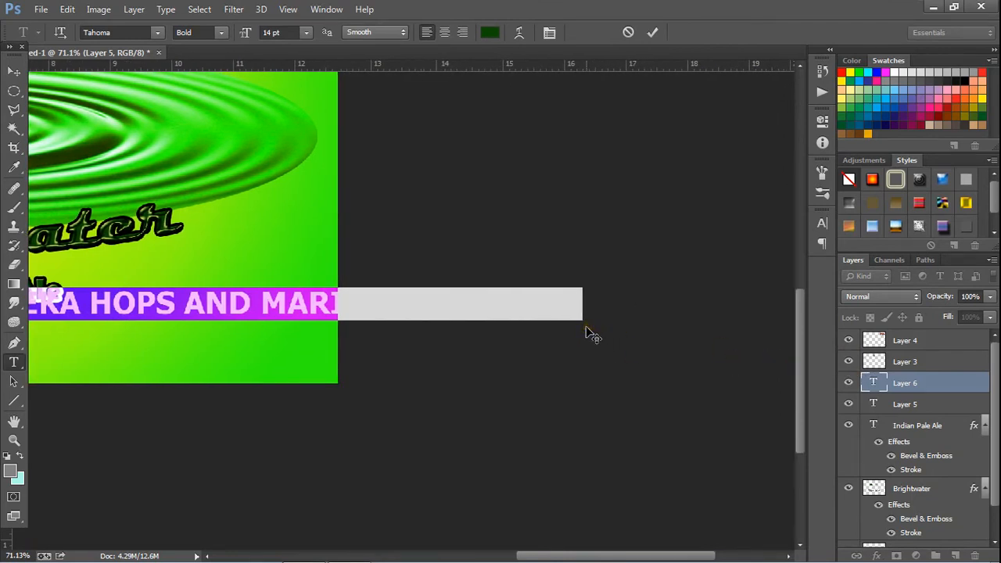
key(BackSpace)
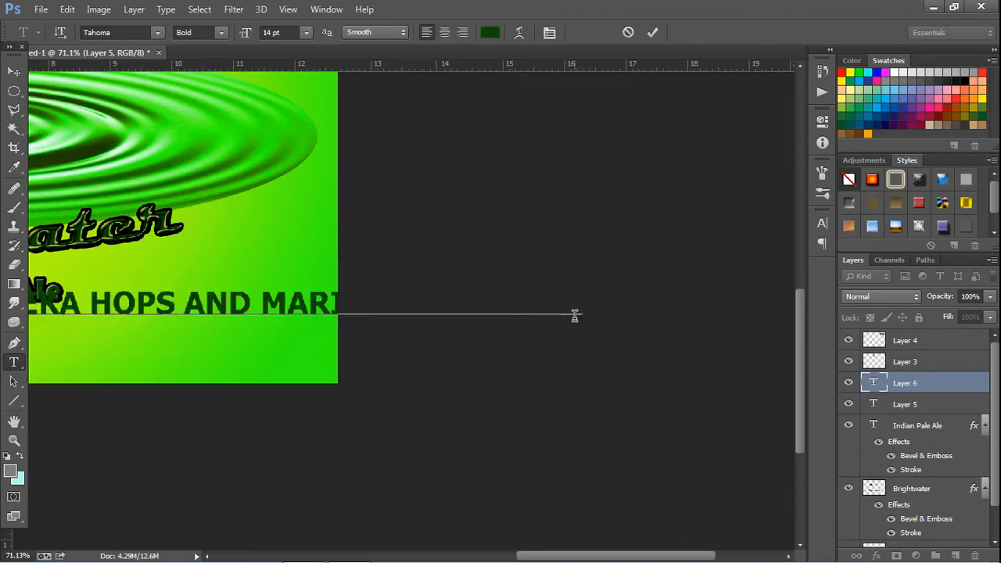
mouse_move(120, 560)
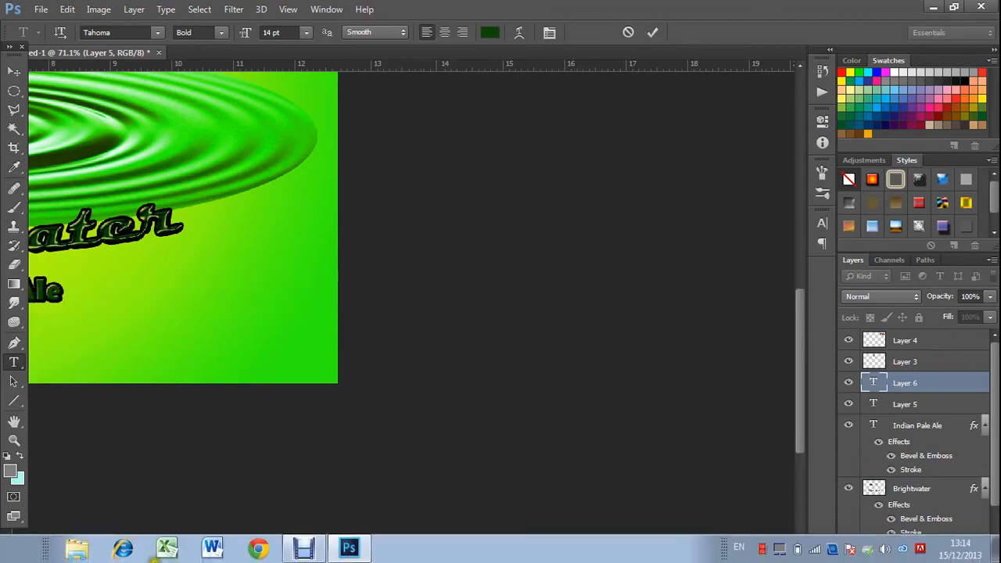
click(304, 548)
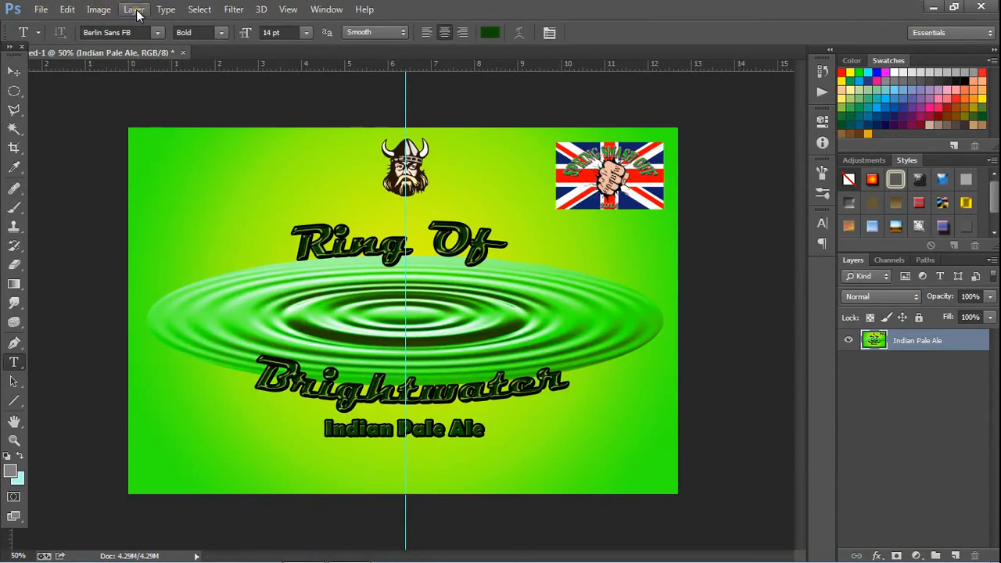
Rotate the entire merged label image 90° counterclockwise.
click(97, 10)
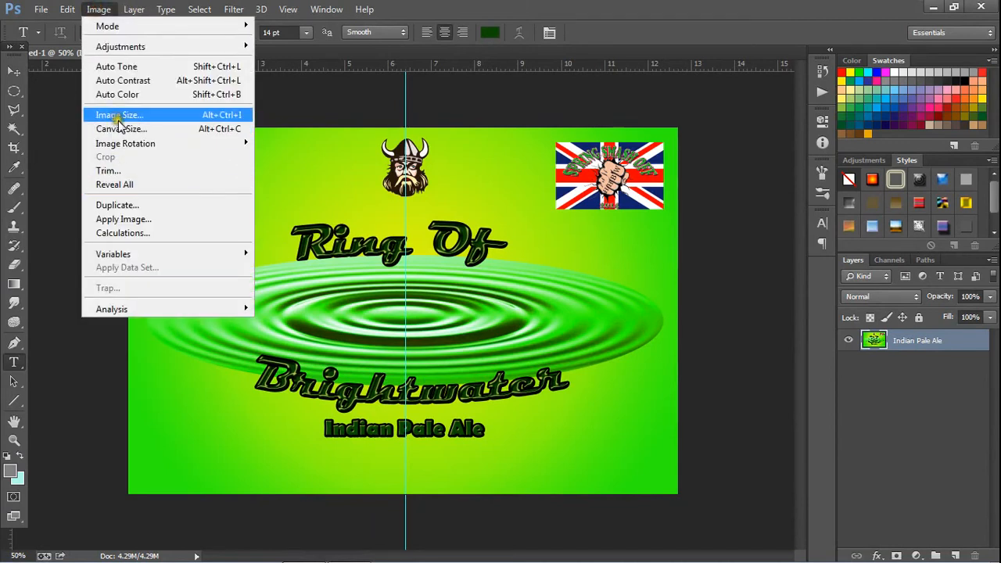
mouse_move(126, 144)
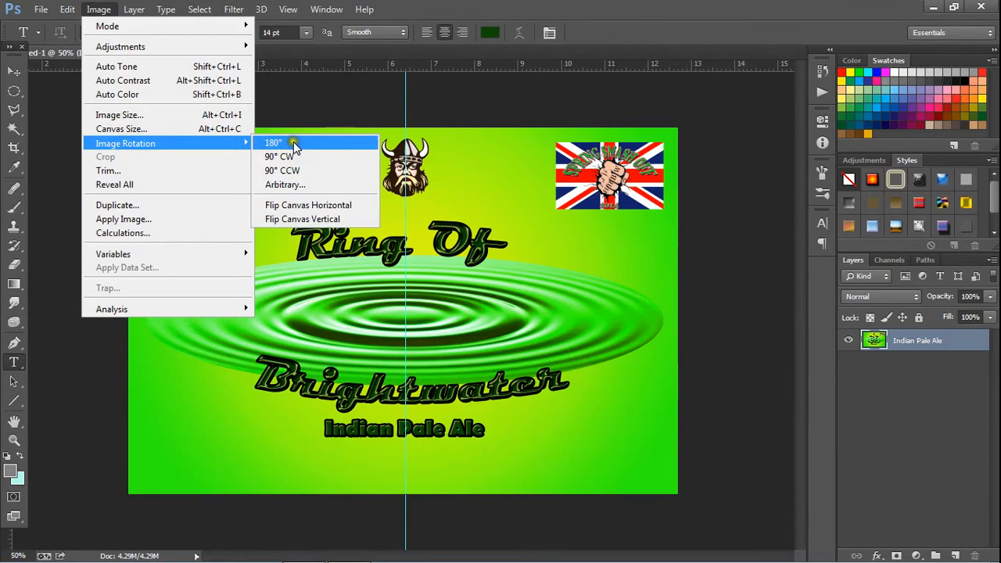
click(328, 162)
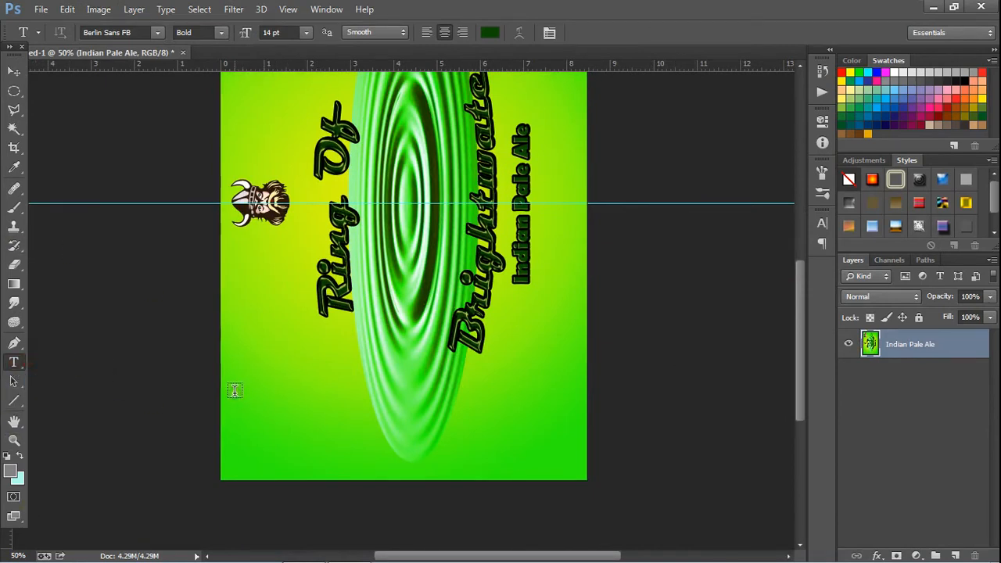
Draw a text box across the lower end of the rotated label and set its type to 6 pt Aparajita, left-aligned.
drag(229, 395, 575, 472)
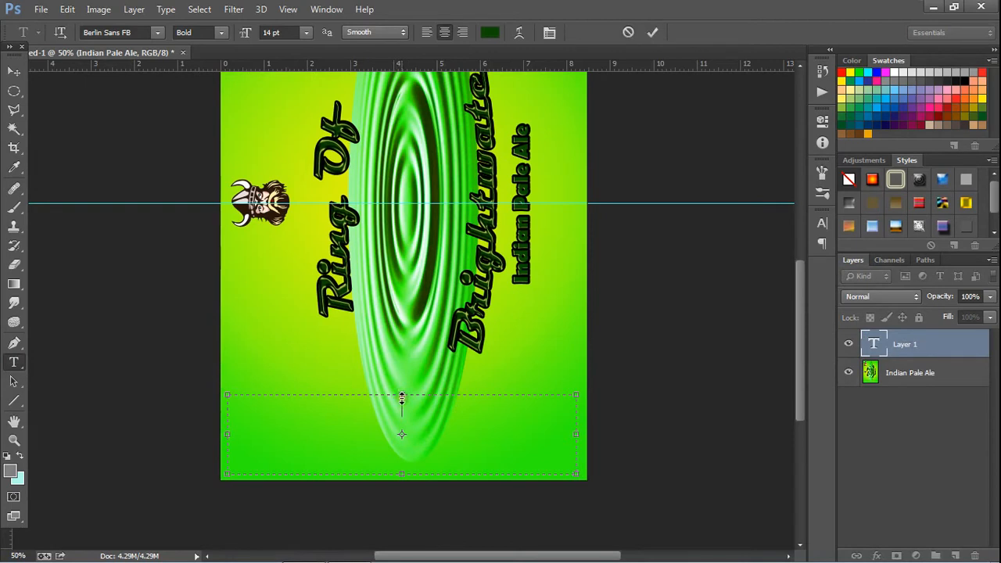
drag(401, 397, 400, 380)
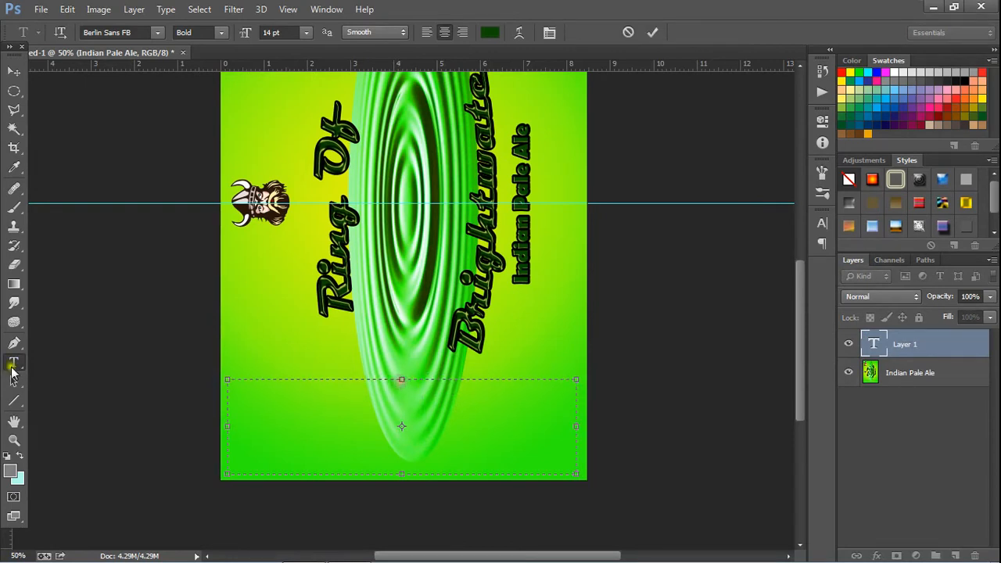
click(305, 32)
click(303, 72)
click(157, 32)
scroll(258, 187, up, 3)
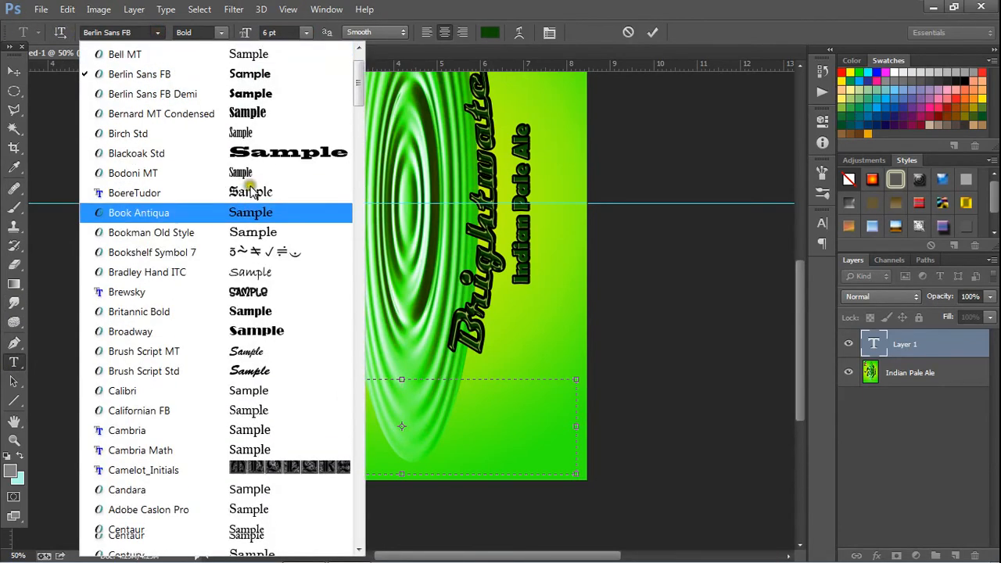
click(281, 71)
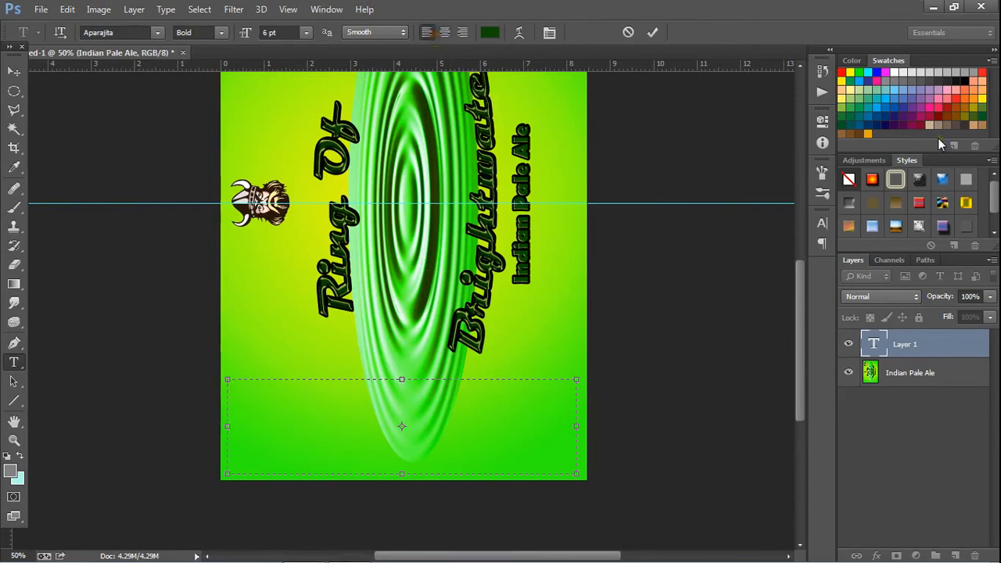
Begin the description in the text box with "Ring of Bright Water is a book about an (Mariis)", replacing the miscapitalised first attempt.
mouse_move(304, 562)
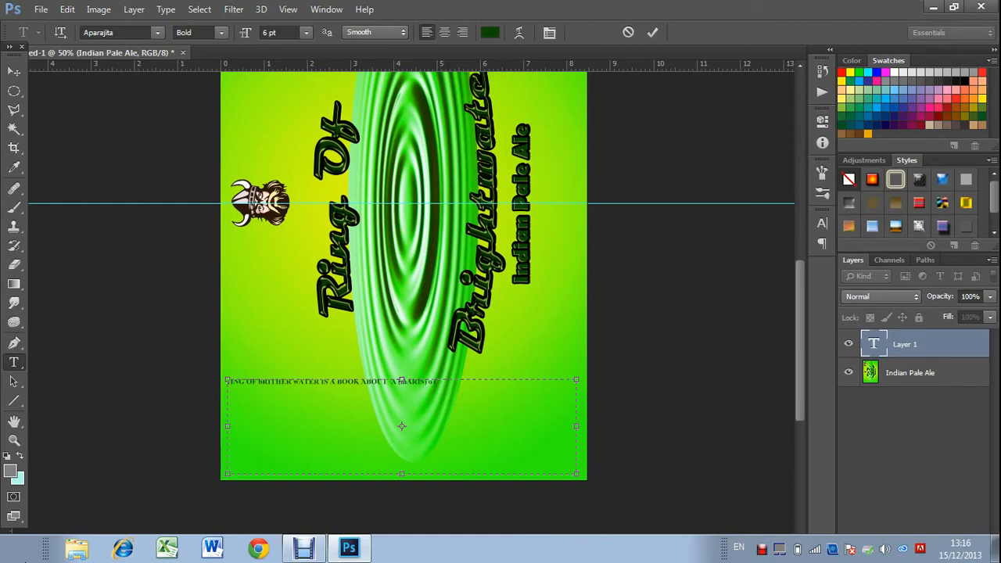
text(TER)
key(ctrl+a)
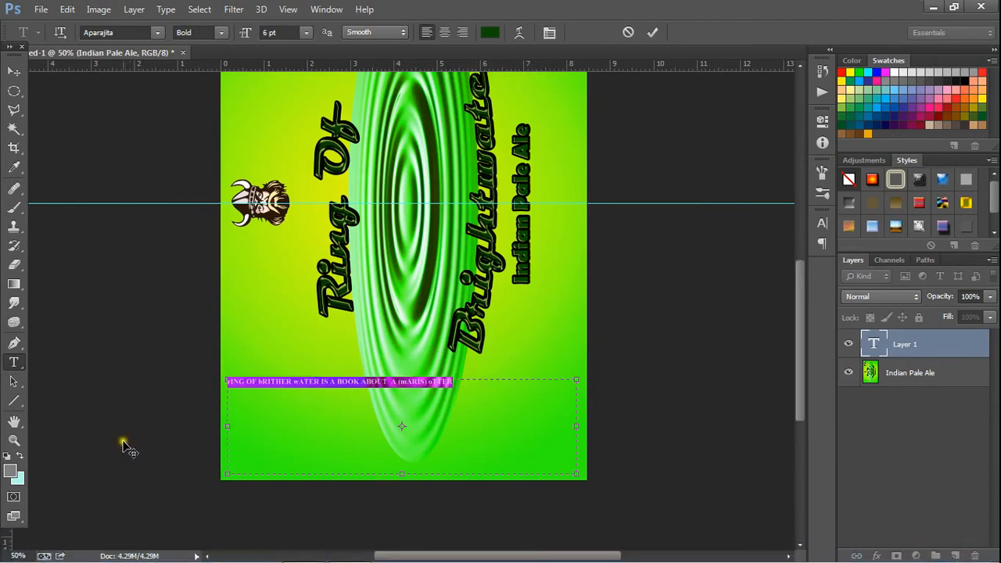
text(Ring)
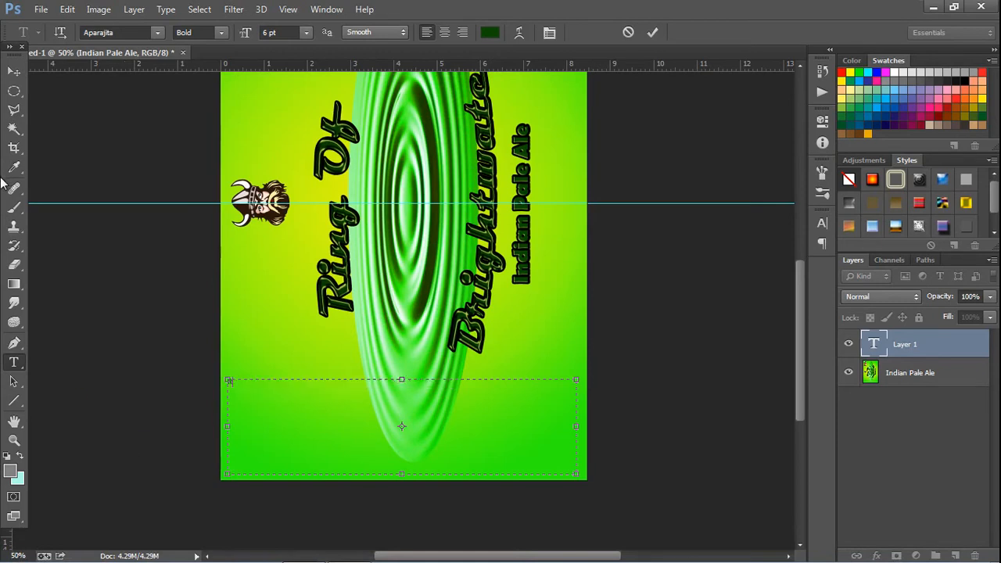
text( of)
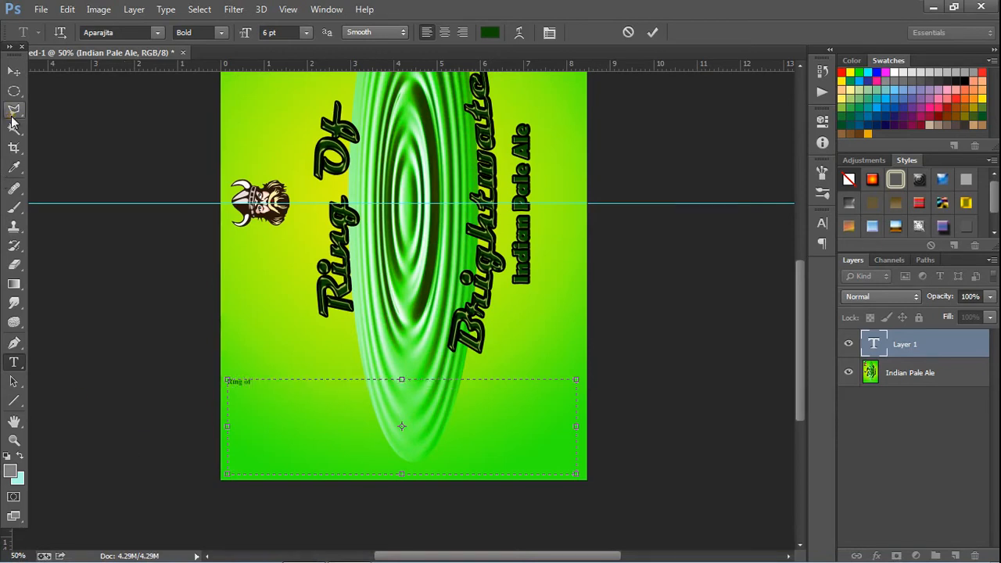
text( Bri)
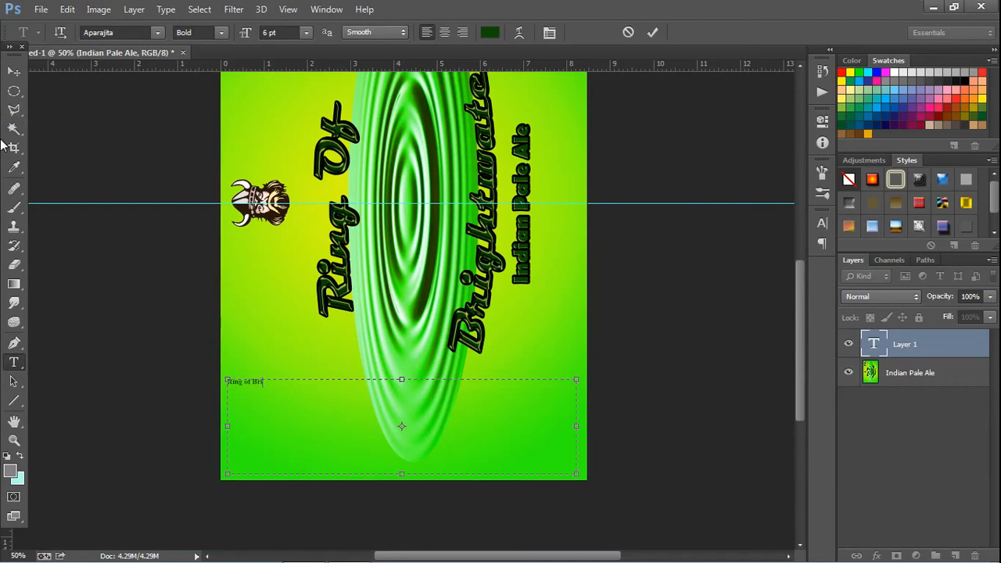
text(ght Water fr)
text( a book about)
text( an)
text( Otter)
text(er)
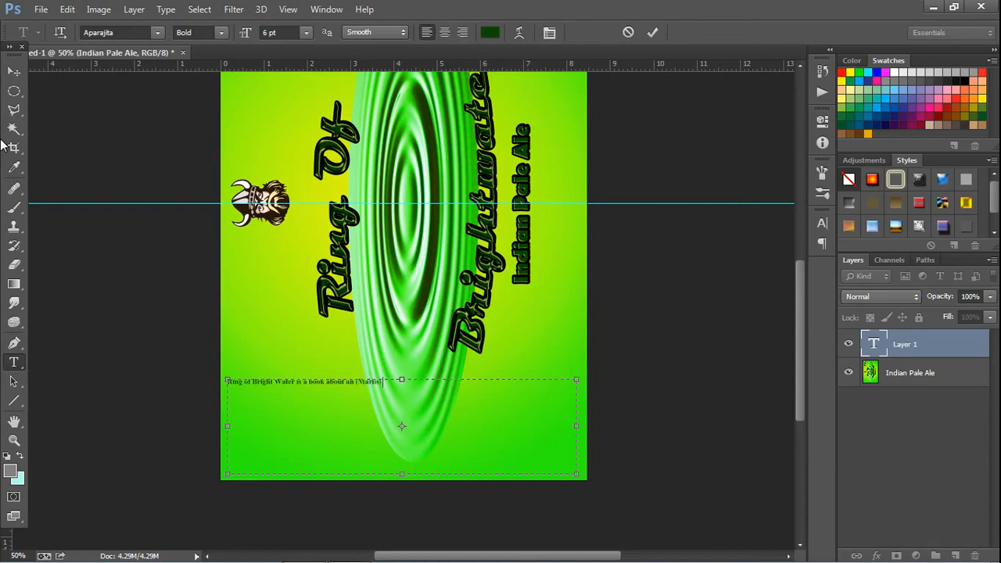
Continue the text with "Otter. It is also a town SW of Nelson and east od Mouteka, the place that the hops are named after.".
text( Otter)
text(. It)
text( is a)
text(b)
text( toy)
text(n SW of)
text( Nelso)
text(n)
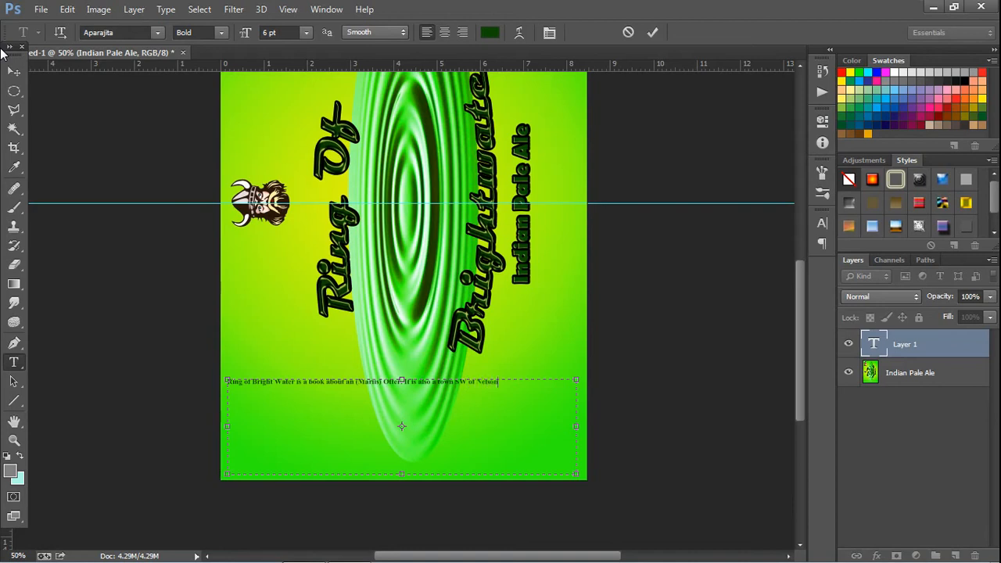
text( and east of Montreal,)
key(Return)
text(the)
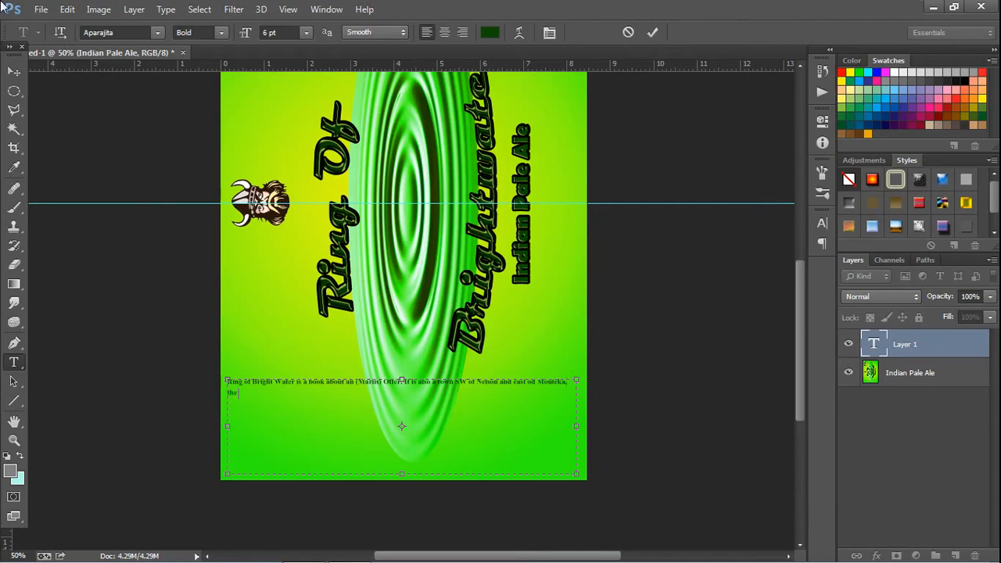
text( place that the hops are named after.  Earnest Rutherford is)
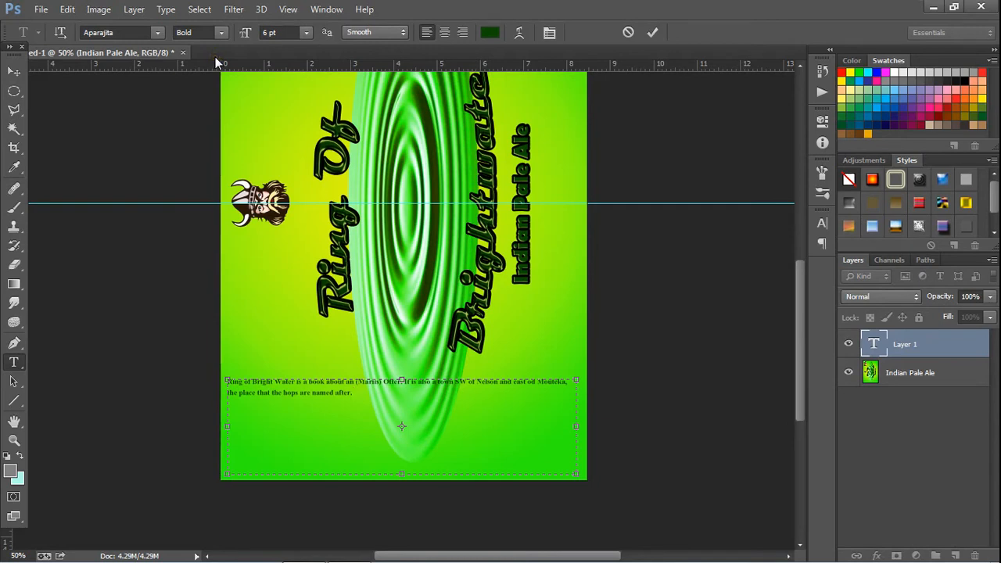
Add the sentence "Earnest Rutherford (father of Particlle physics was born in Britght-water." to the end of the description.
text(I)
text(arnest)
text( R)
text(uth)
text(erford )
text(is)
key(BackSpace)
text((father of Par)
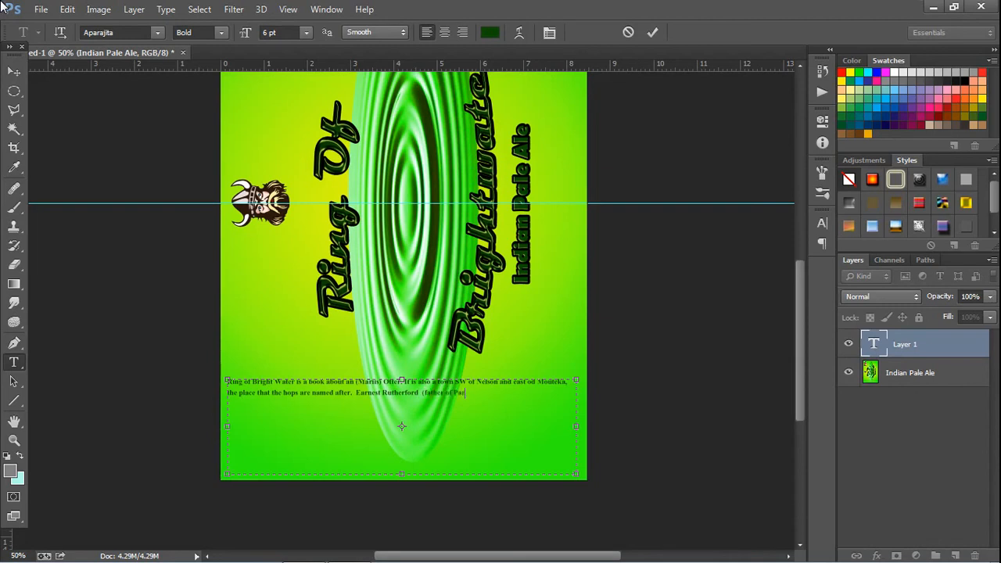
text(ticlle physics was born in Bright-water.)
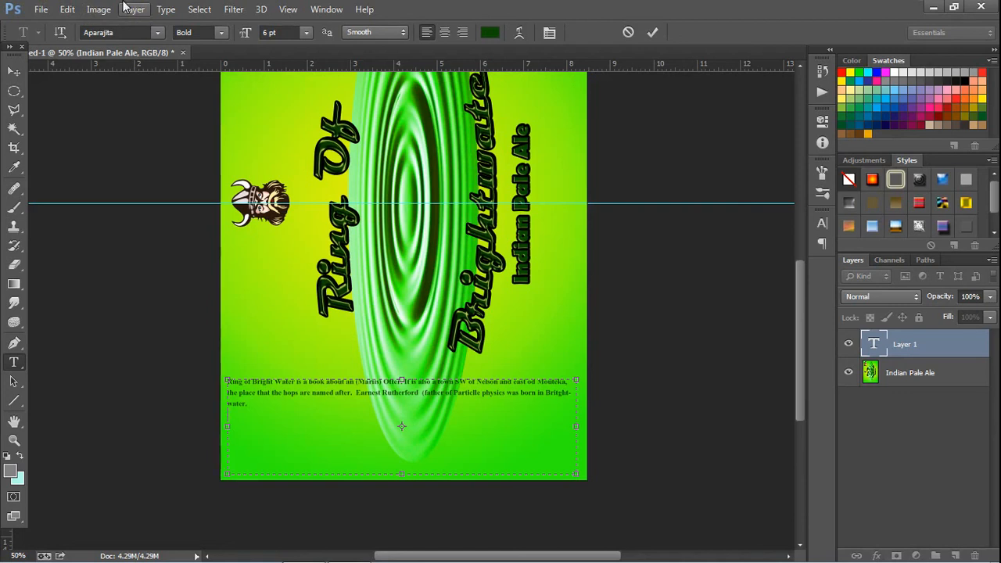
Add a separate last line to the description reading "The IBUS is 50 b;ag".
text(he IBUS is)
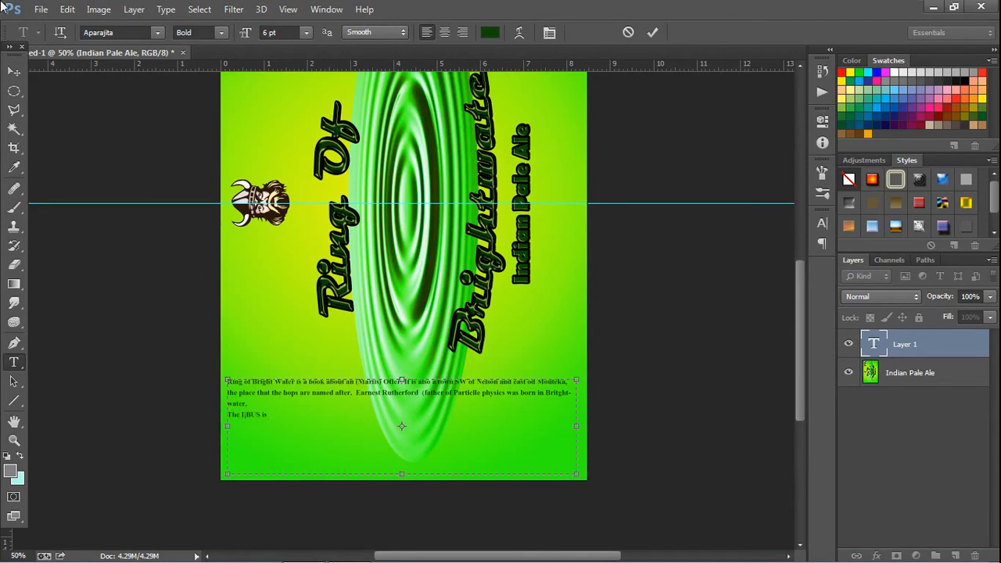
text( 50)
text(bla)
Shorten the description's text box to fit its four lines and move the block down towards the label's lower edge.
drag(401, 473, 405, 433)
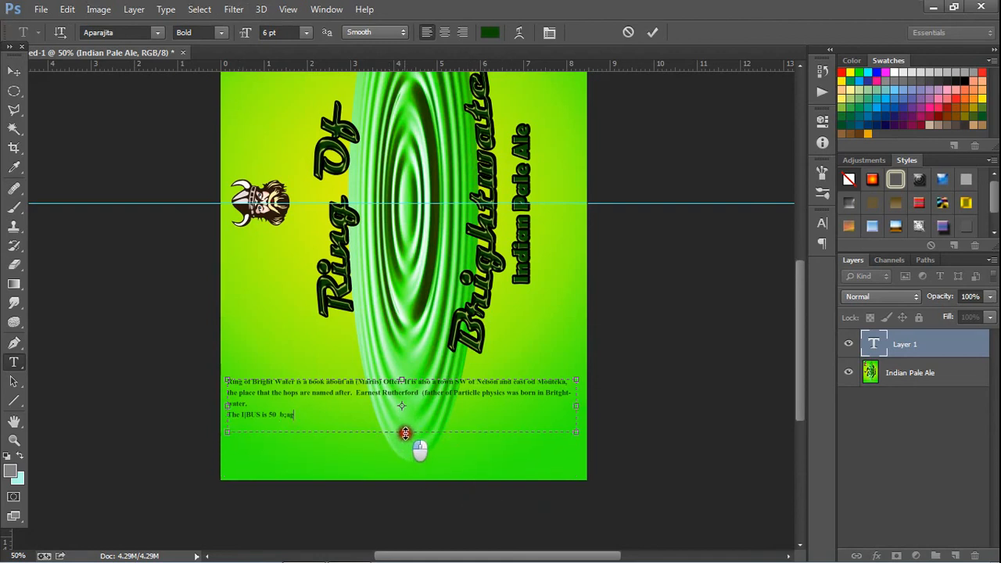
drag(451, 409, 451, 427)
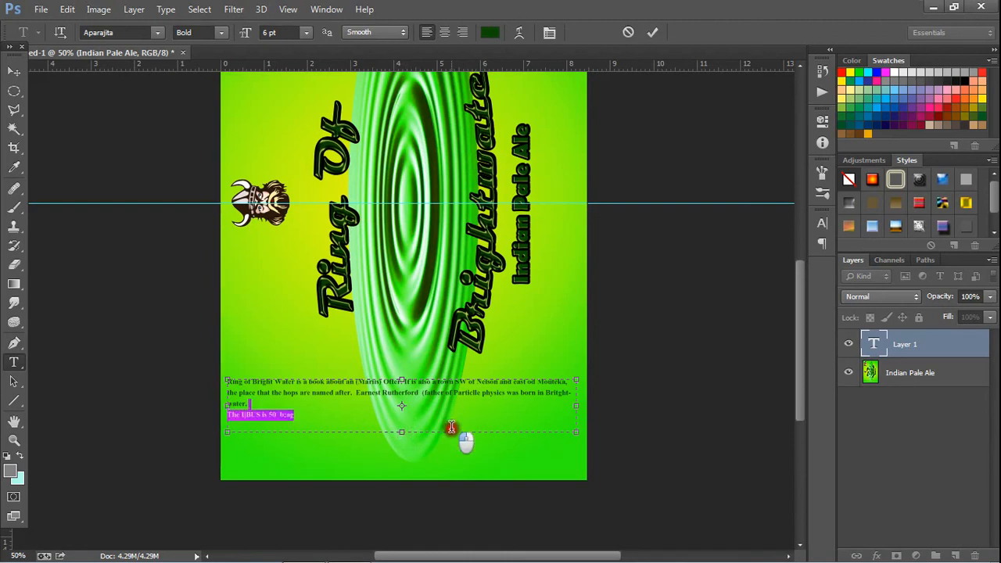
click(14, 71)
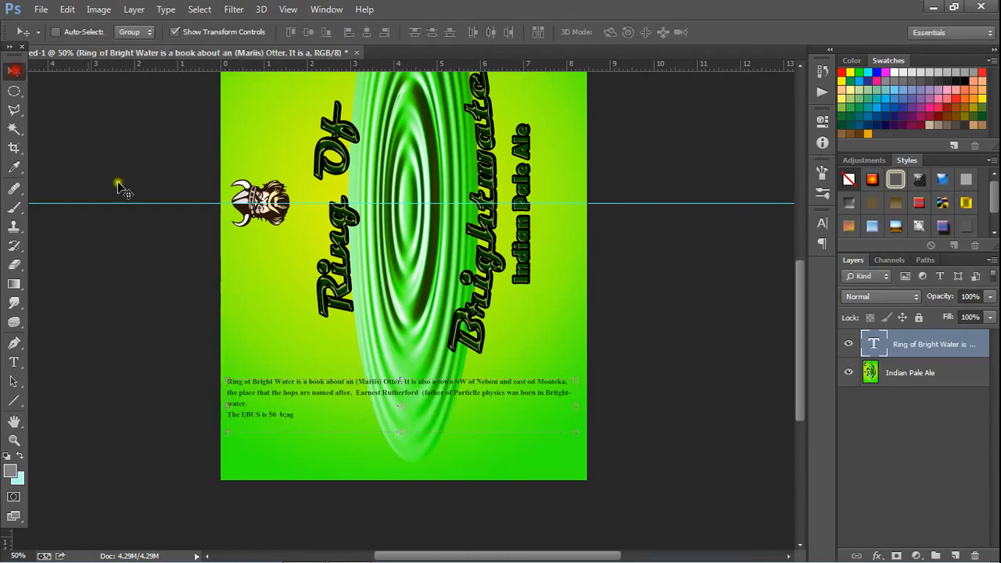
drag(369, 408, 373, 437)
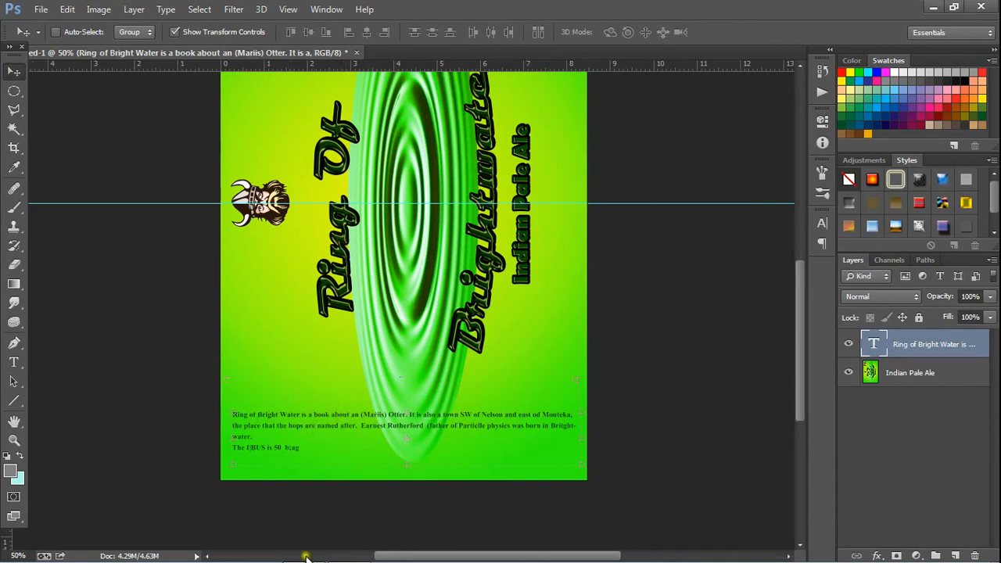
click(14, 362)
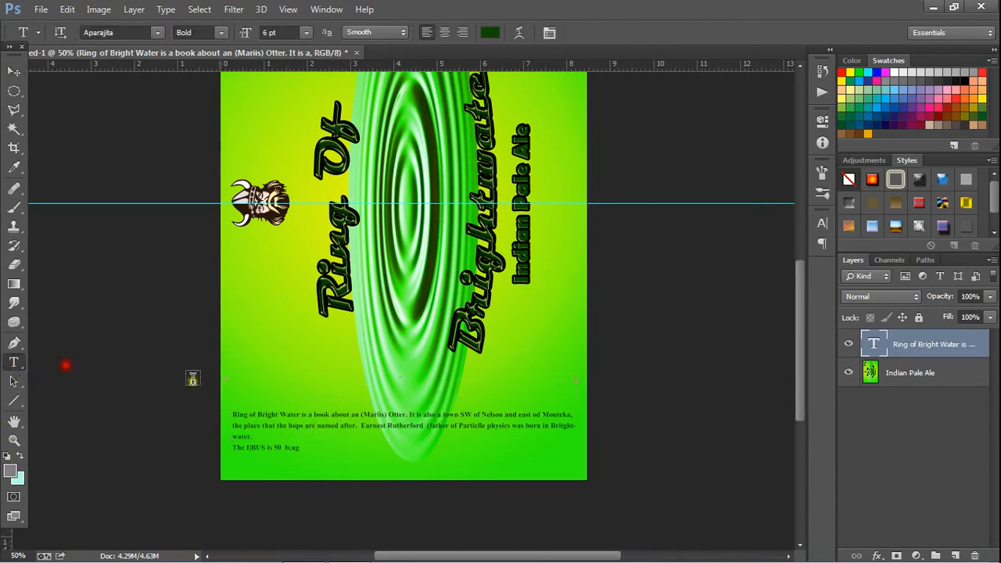
click(316, 460)
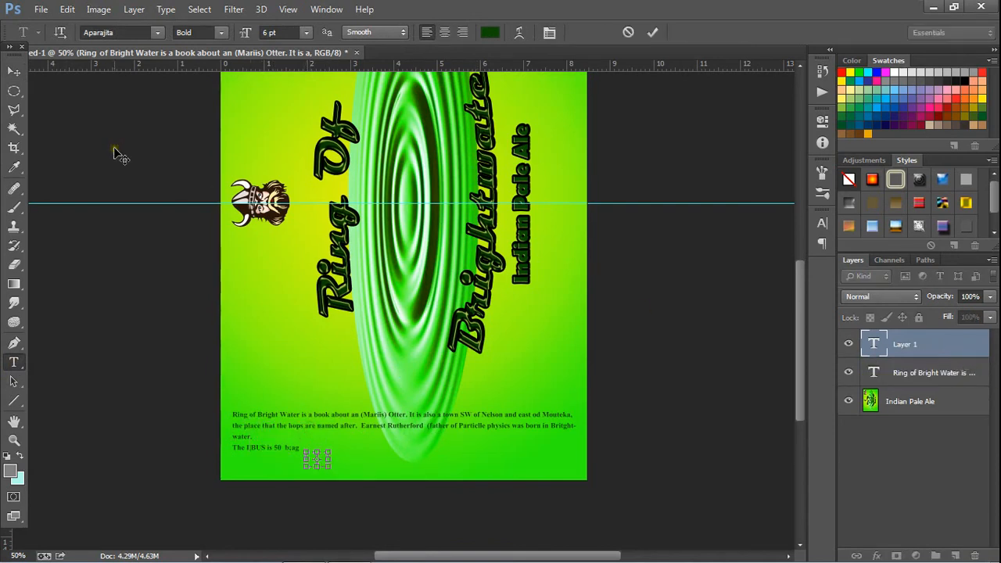
click(952, 341)
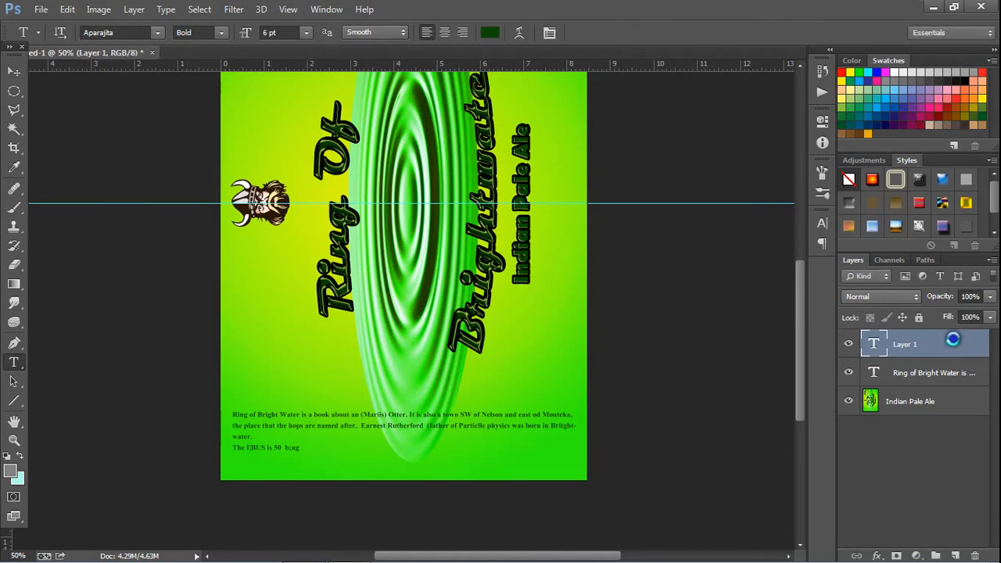
right_click(944, 344)
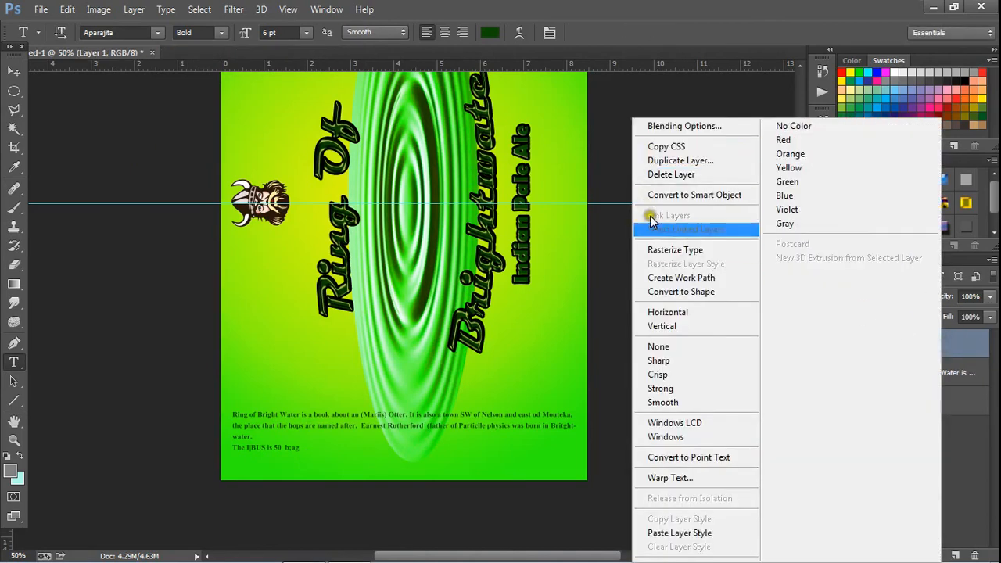
click(661, 173)
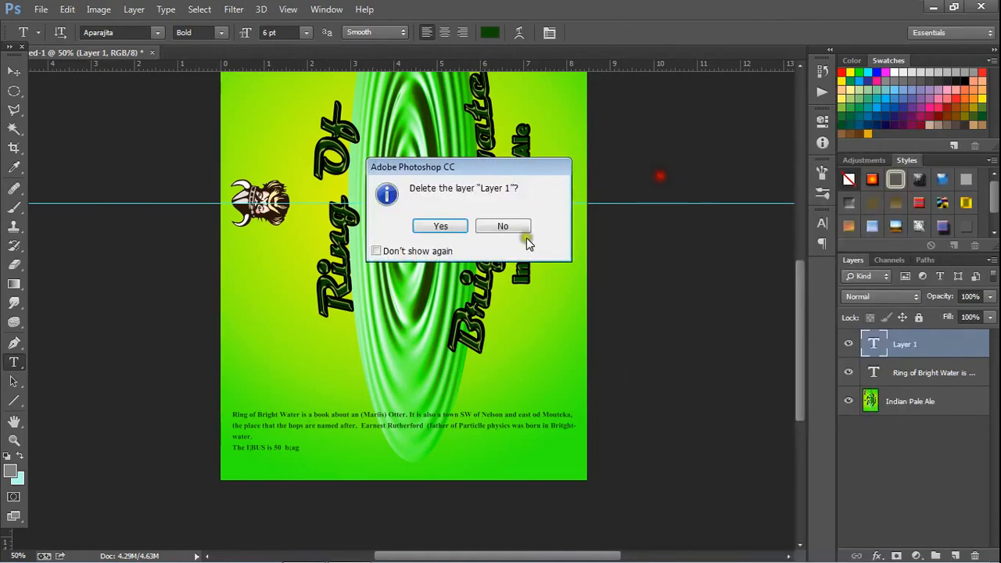
click(441, 227)
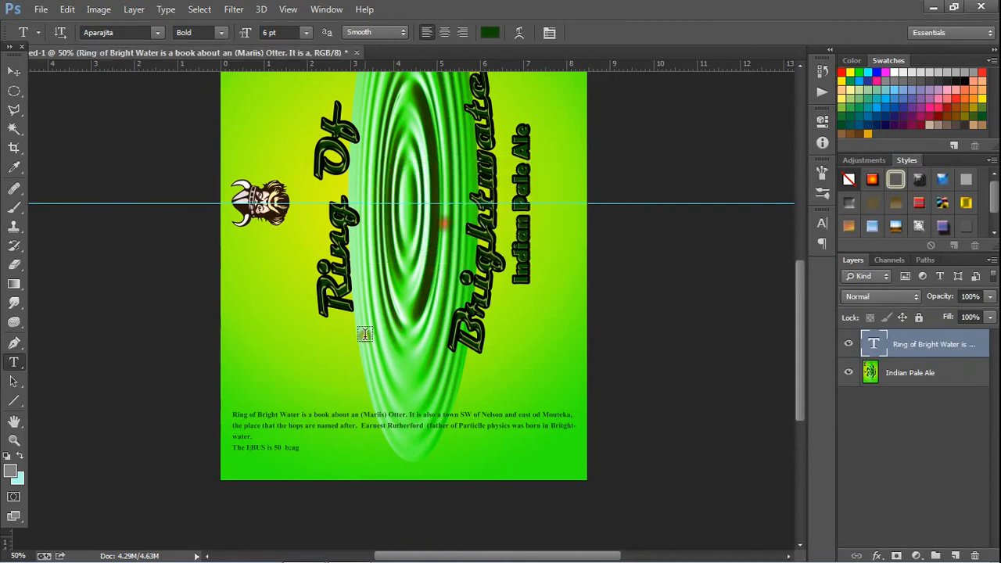
Select all of the description text and set its colour to near-black 080808.
click(379, 425)
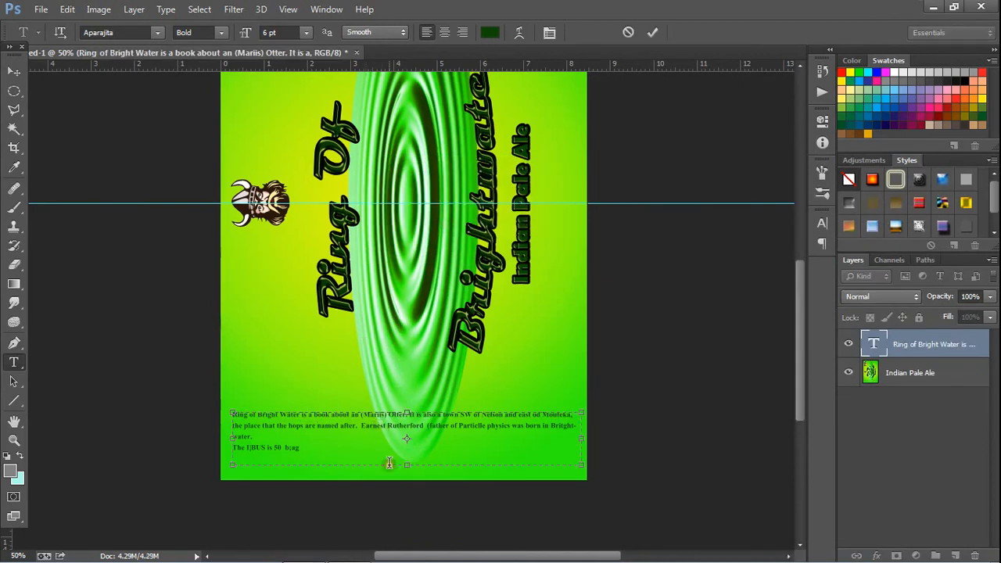
click(293, 448)
drag(293, 447, 224, 409)
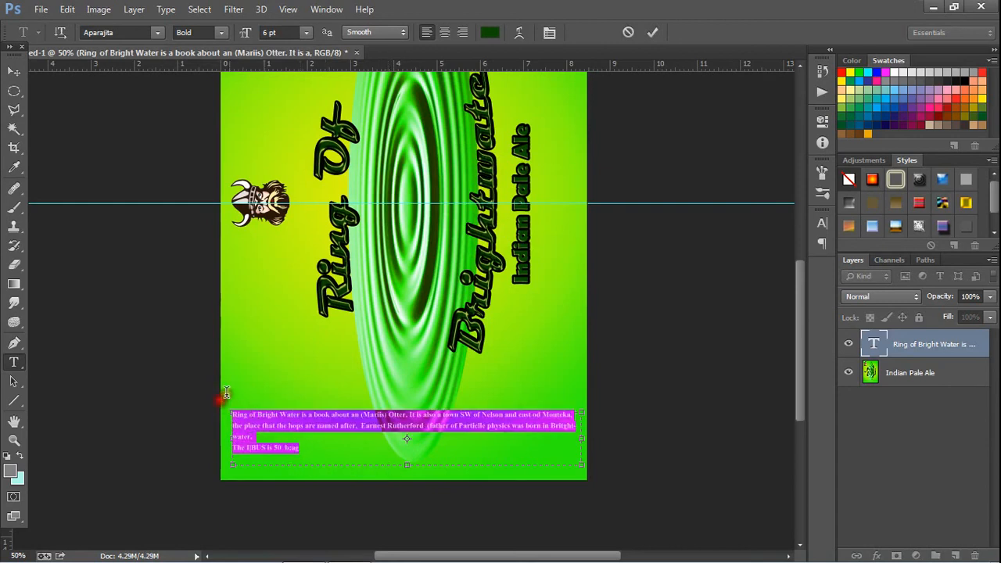
click(489, 32)
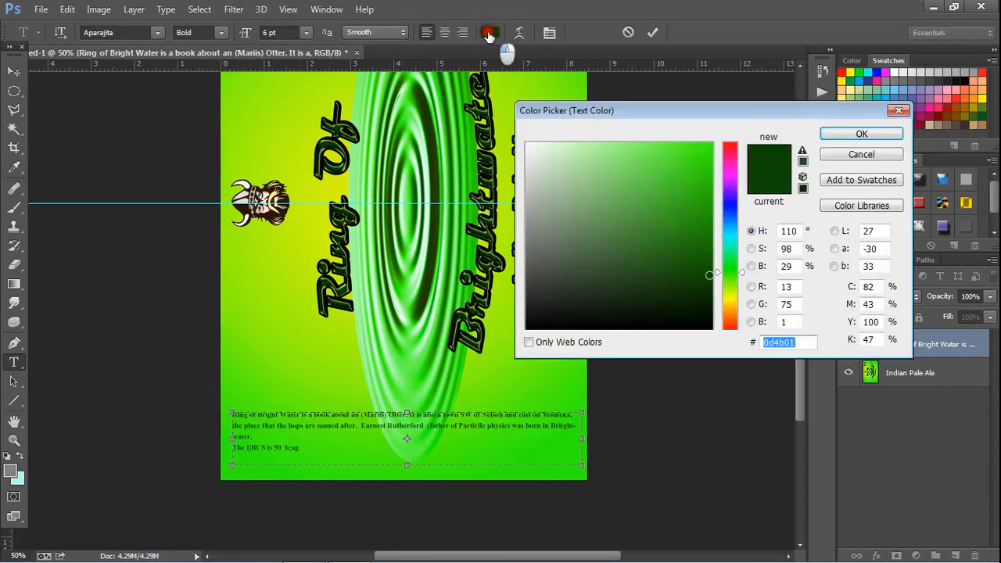
click(539, 154)
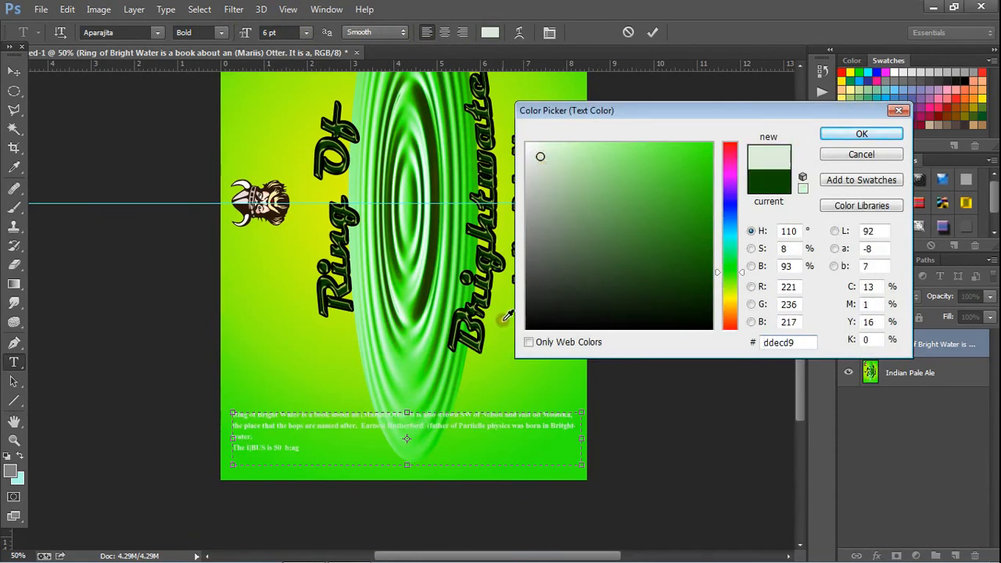
click(528, 323)
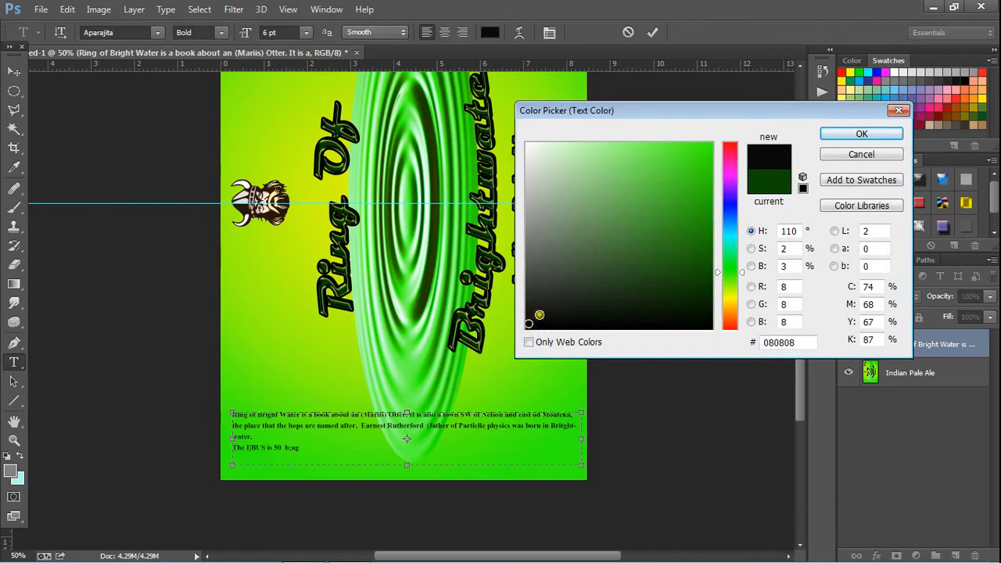
click(849, 138)
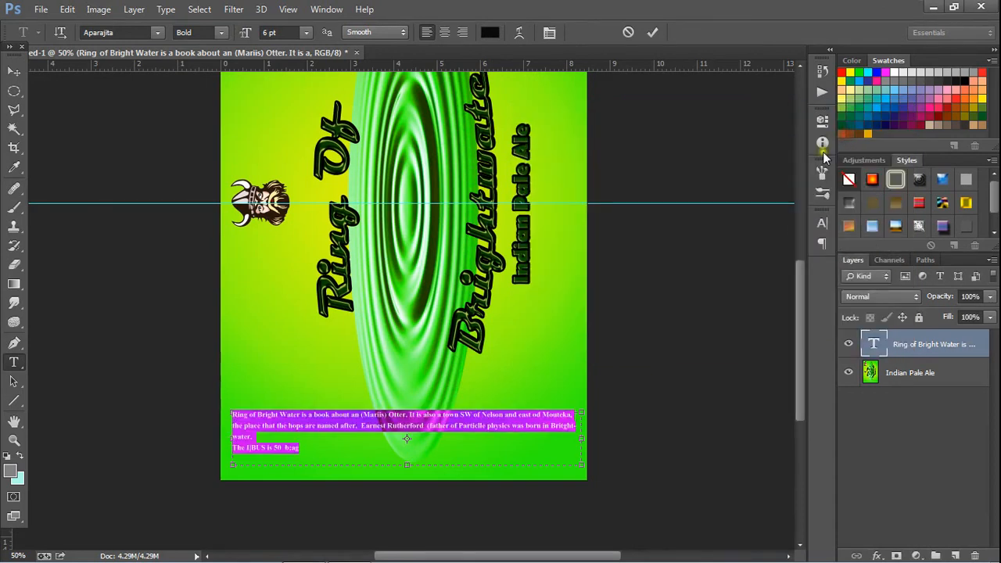
Add a new layer directly above the Indian Pale Ale layer and make a rectangular selection around the description text block.
click(909, 375)
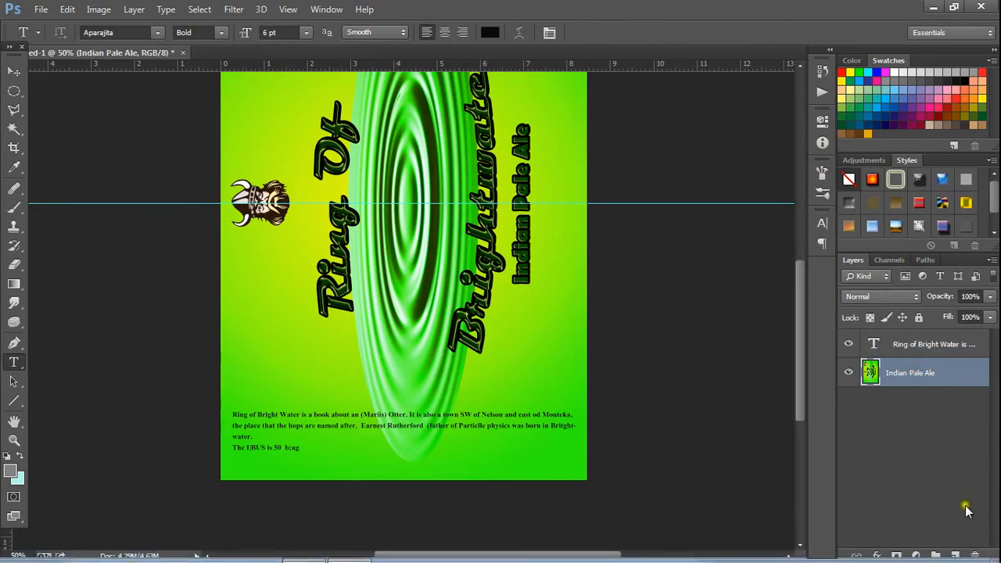
click(956, 554)
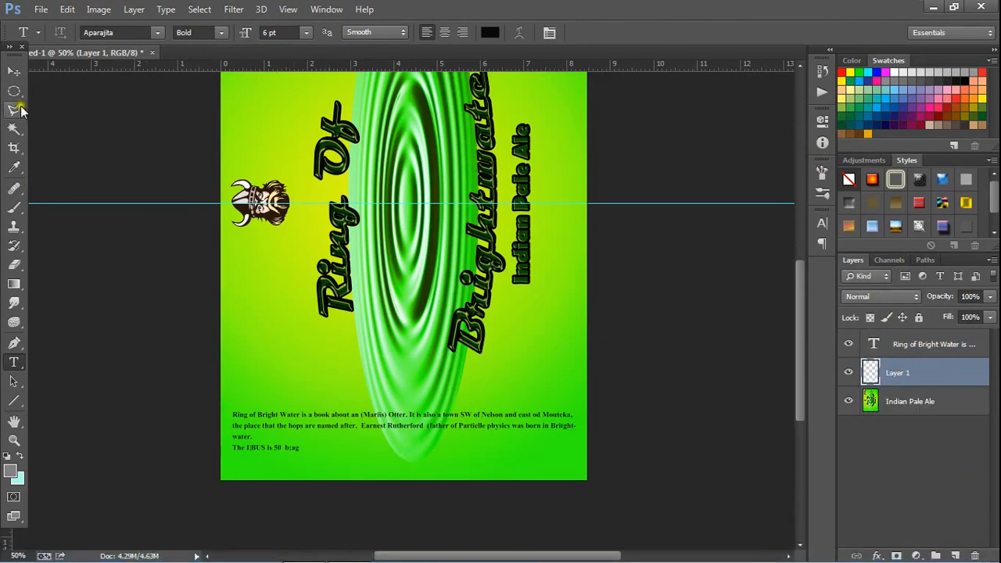
right_click(16, 92)
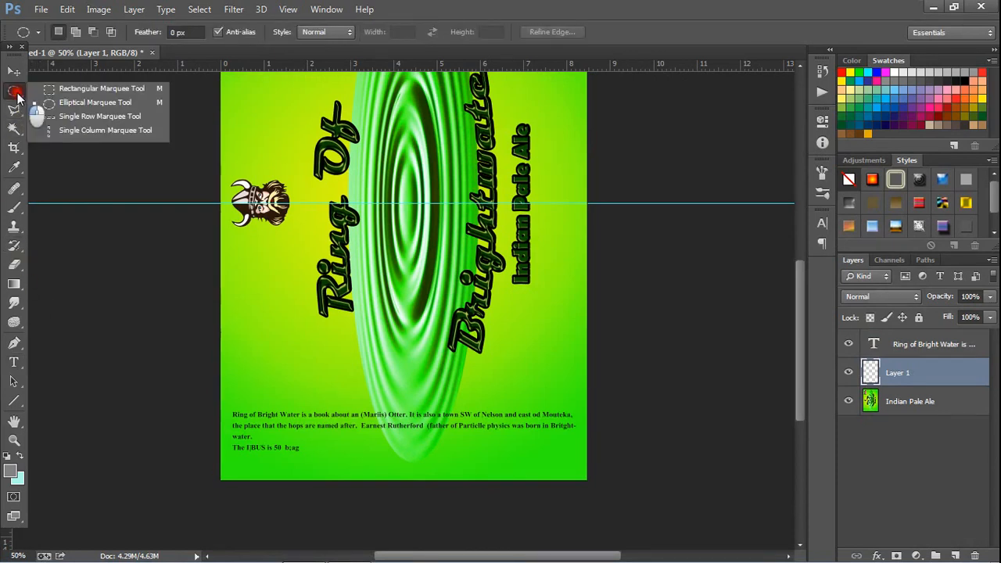
click(62, 92)
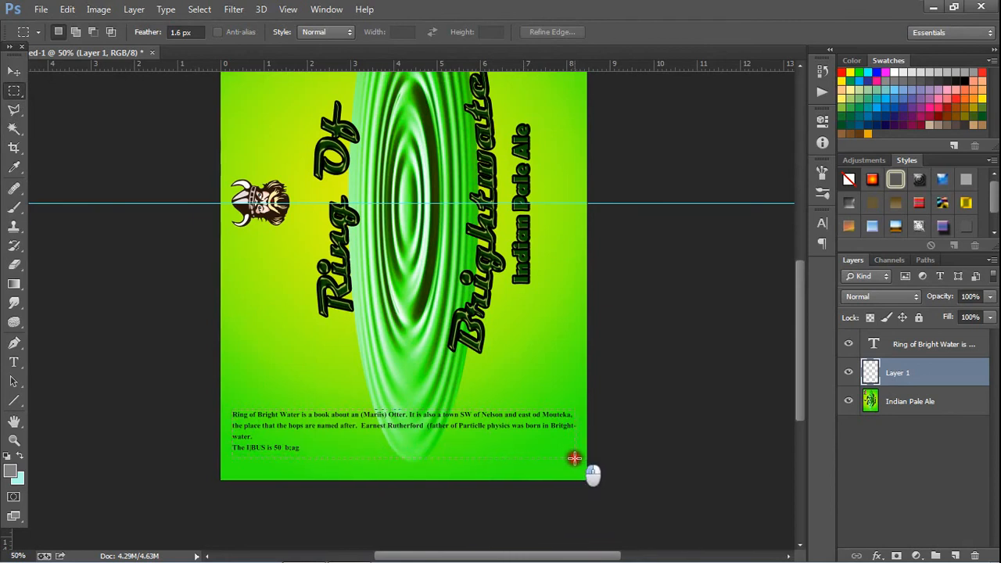
drag(231, 409, 589, 457)
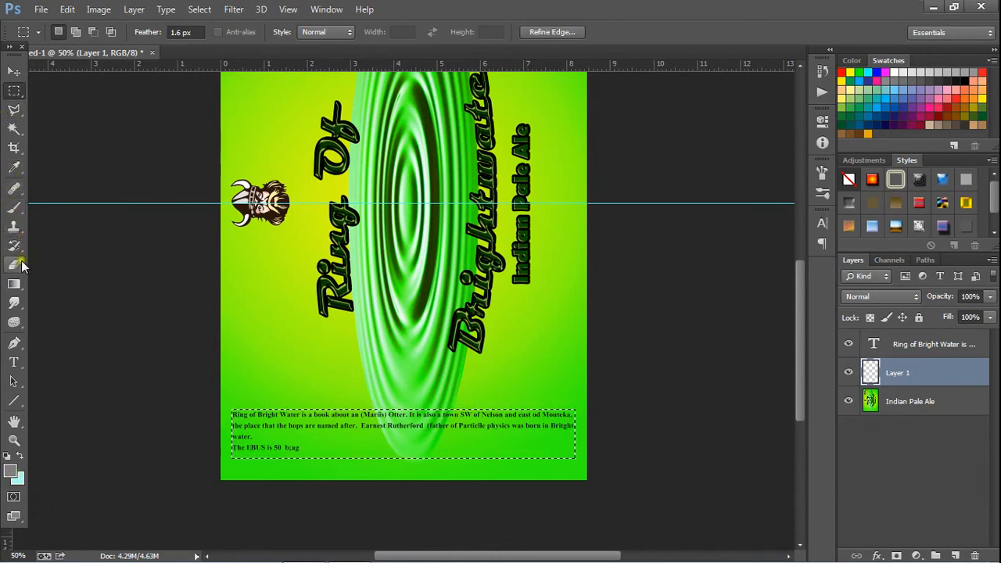
Sample the yellow-green from the label's background and fill the selection around the description with it using the Paint Bucket.
click(13, 166)
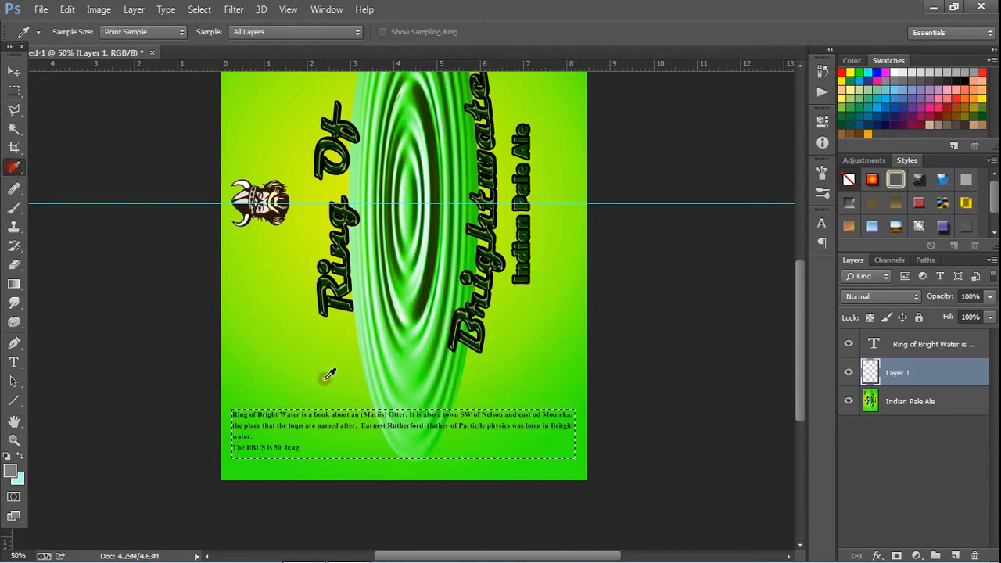
click(278, 266)
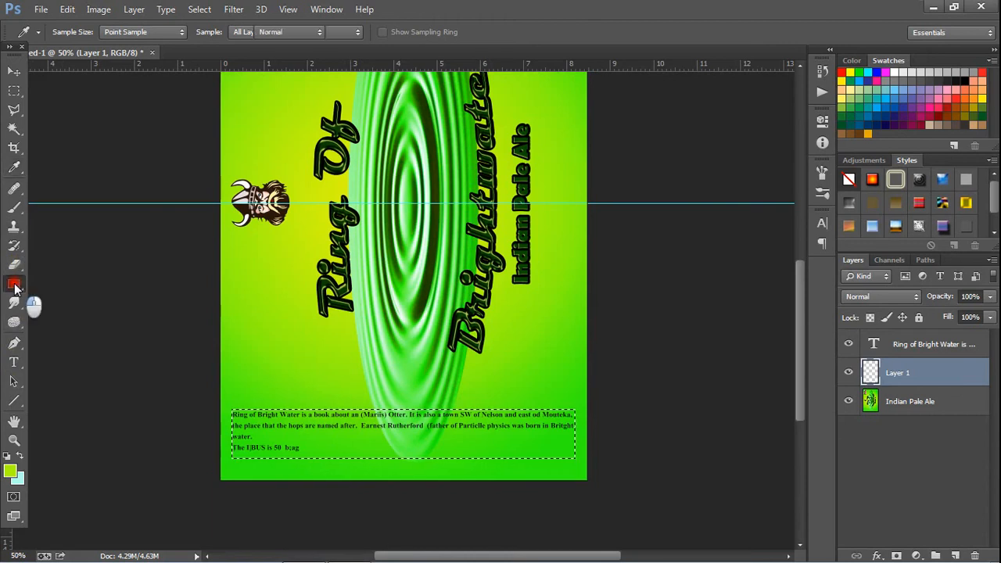
mouse_move(13, 283)
mouse_down()
mouse_move(44, 296)
mouse_move(50, 313)
mouse_move(55, 297)
mouse_up()
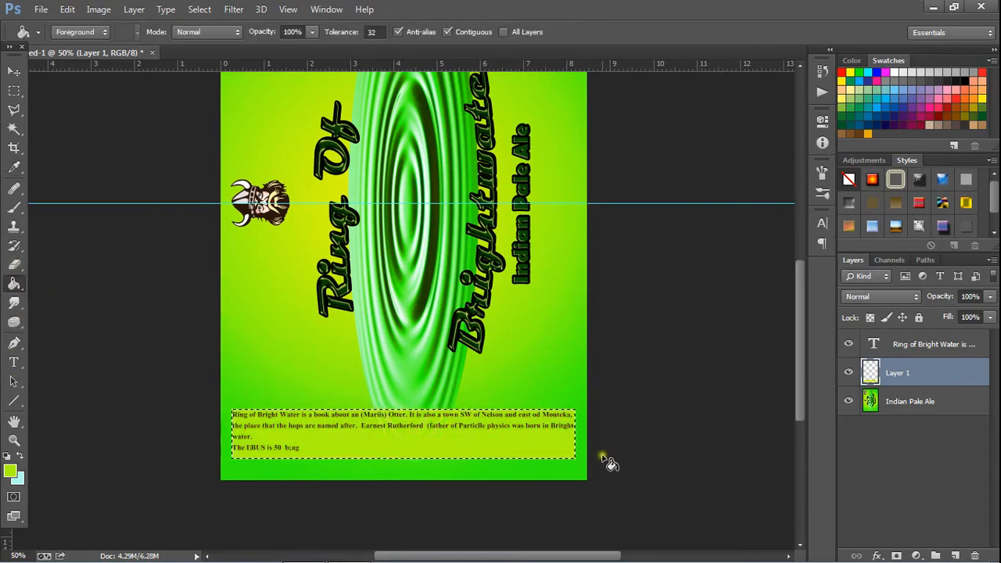
click(152, 277)
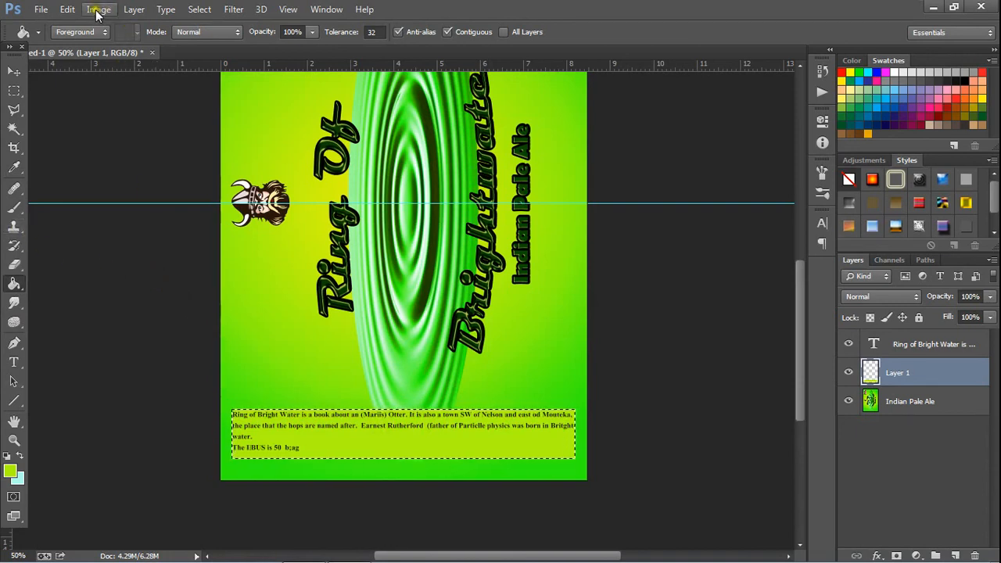
Rotate the whole canvas 90° clockwise and merge all visible layers into one.
click(14, 72)
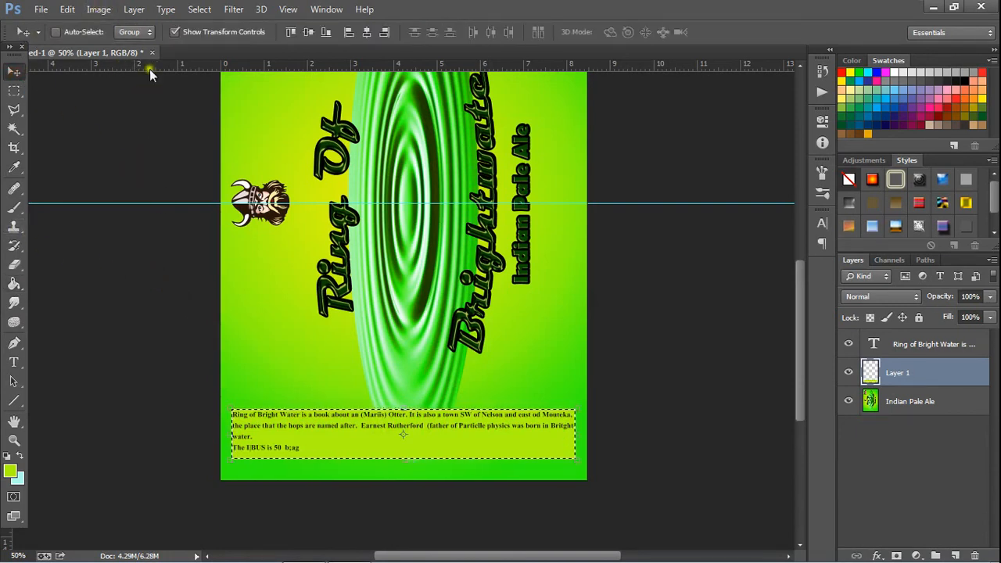
click(98, 9)
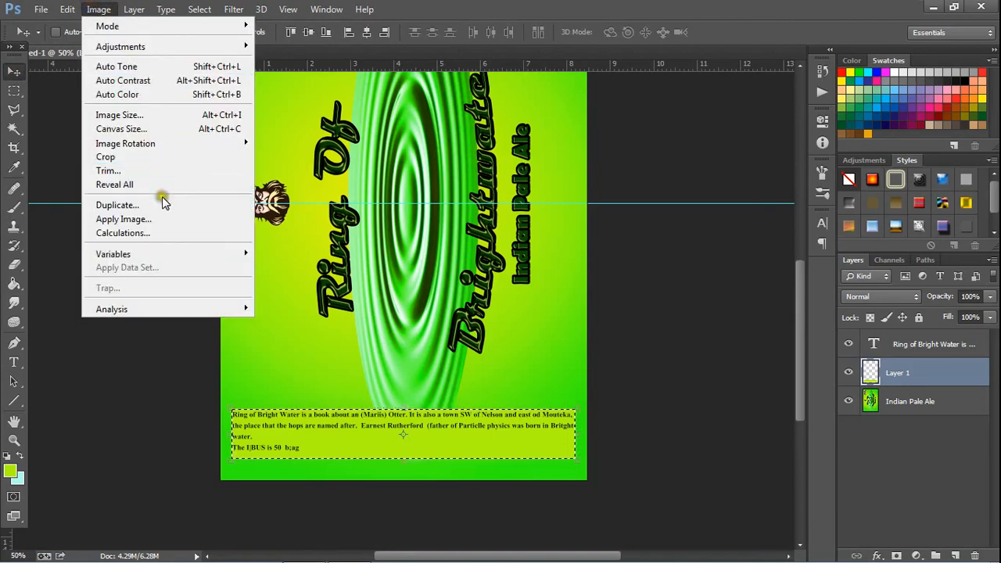
mouse_move(183, 143)
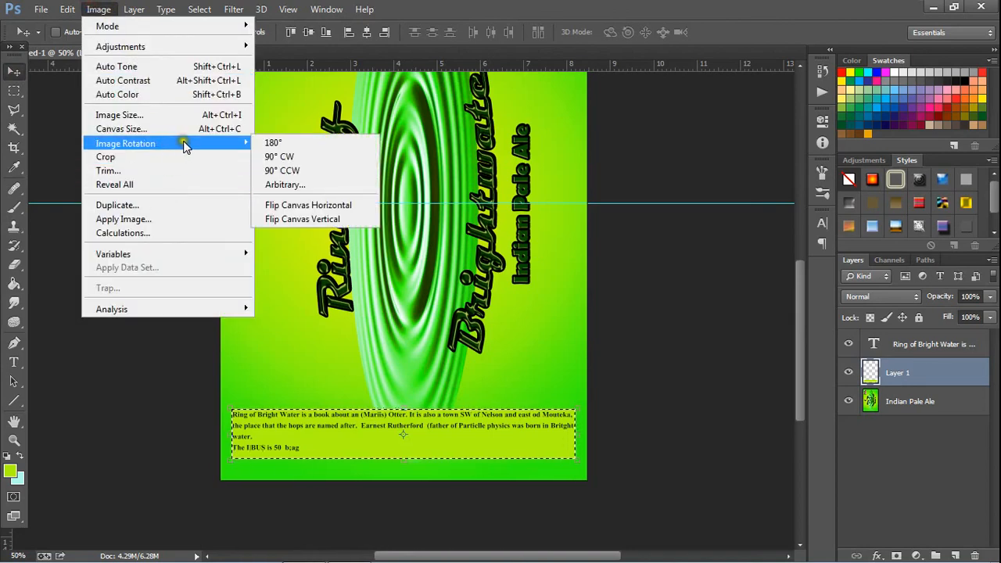
click(285, 157)
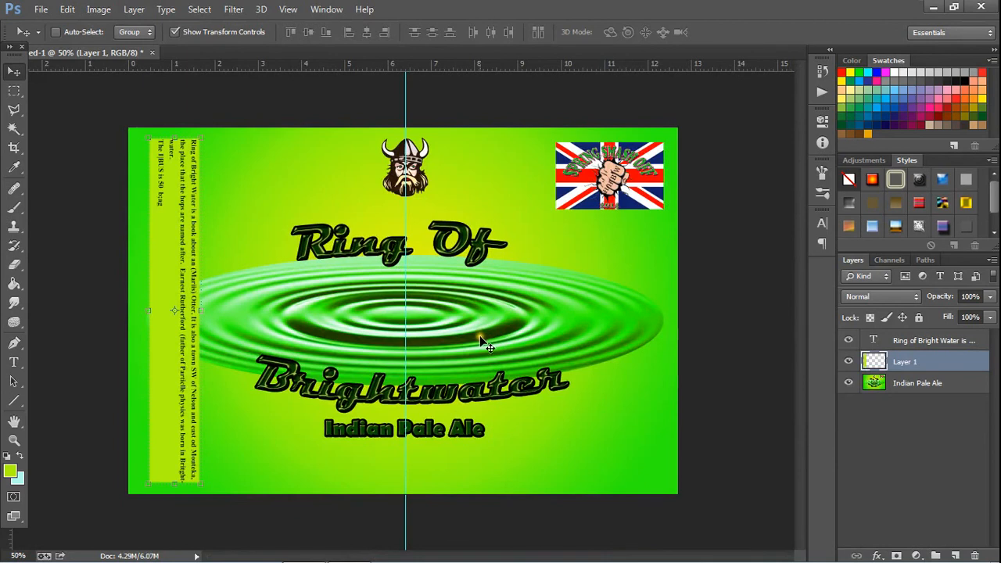
key(ctrl+shift+e)
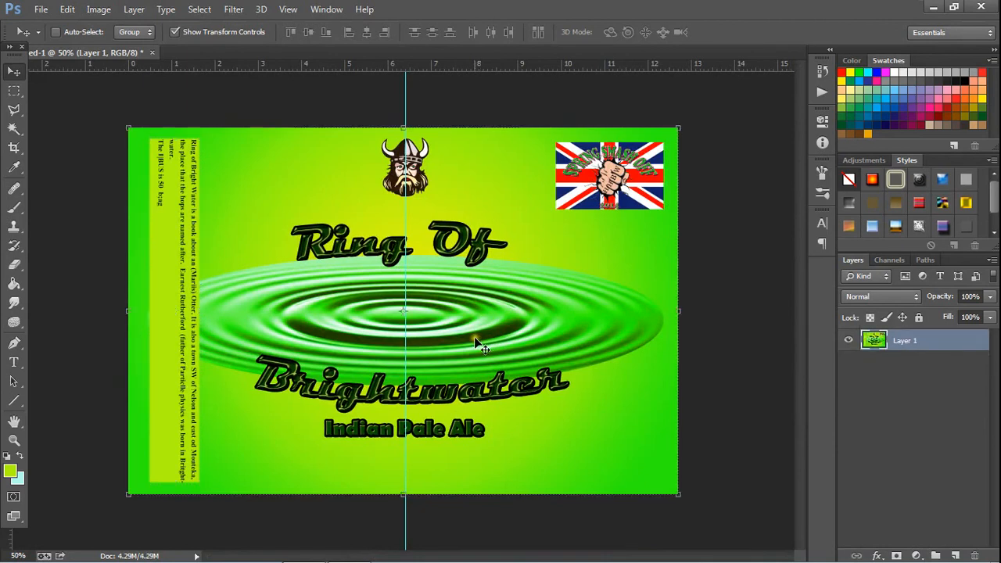
Add the text "ABV" on the vertical guide just below the Indian Pale Ale line.
mouse_move(818, 560)
click(14, 362)
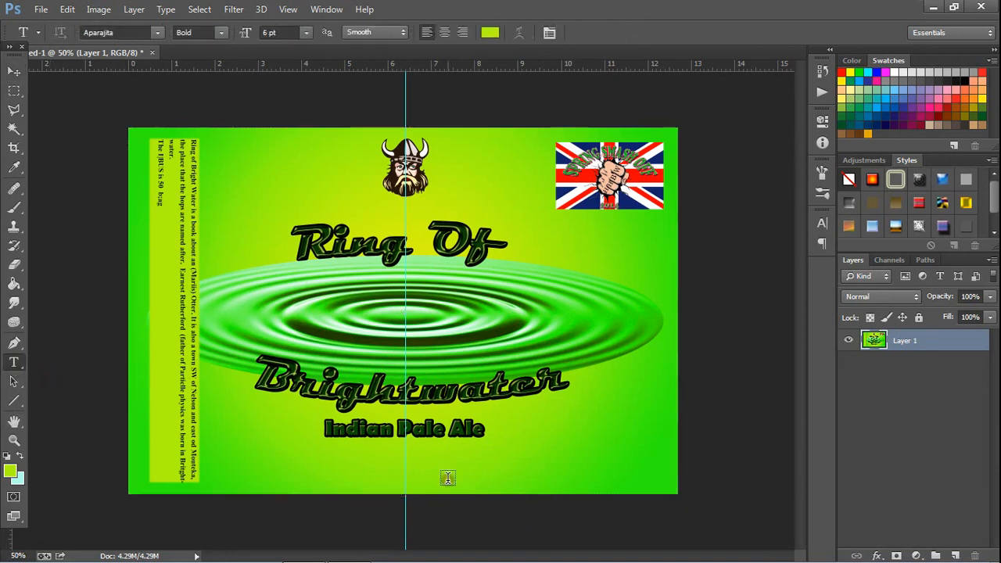
click(405, 461)
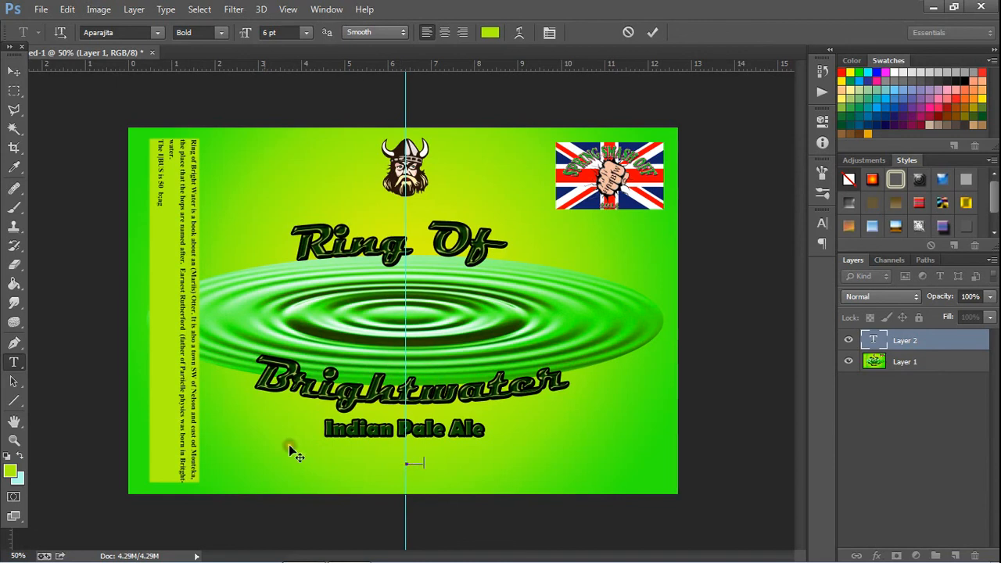
click(401, 464)
Set the ABV text's colour to green 1d920d and its size to 14 pt.
click(489, 33)
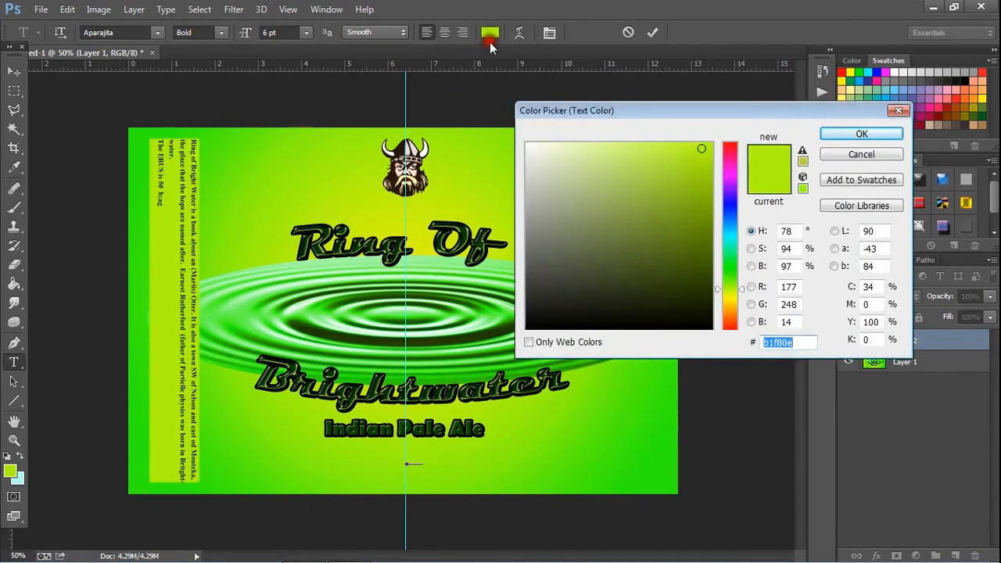
click(719, 265)
click(690, 224)
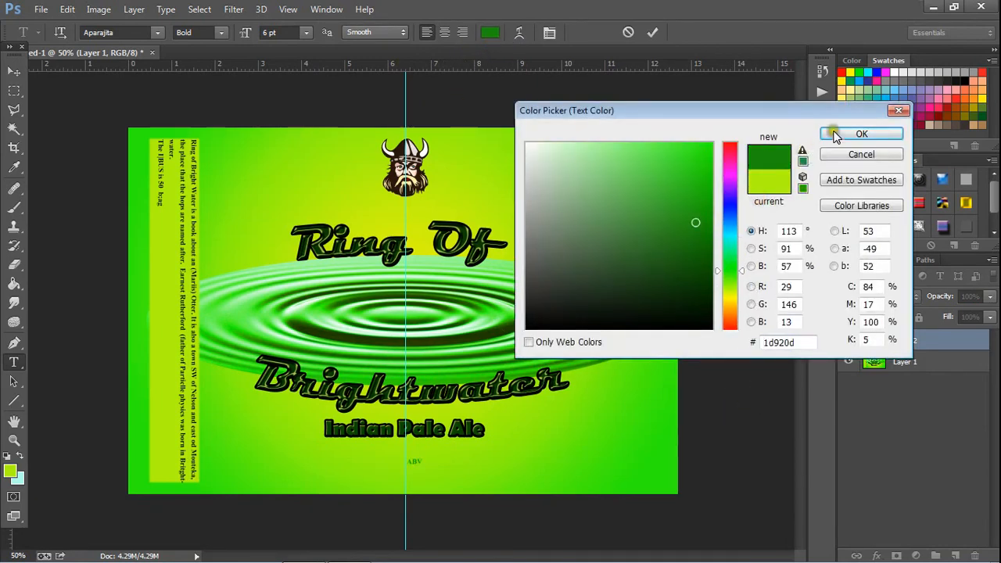
click(868, 135)
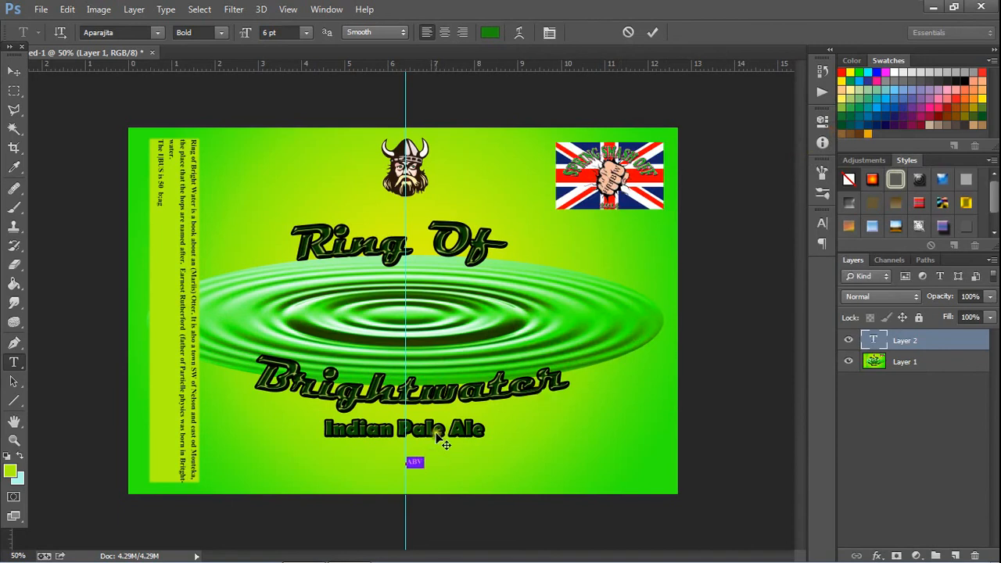
click(307, 32)
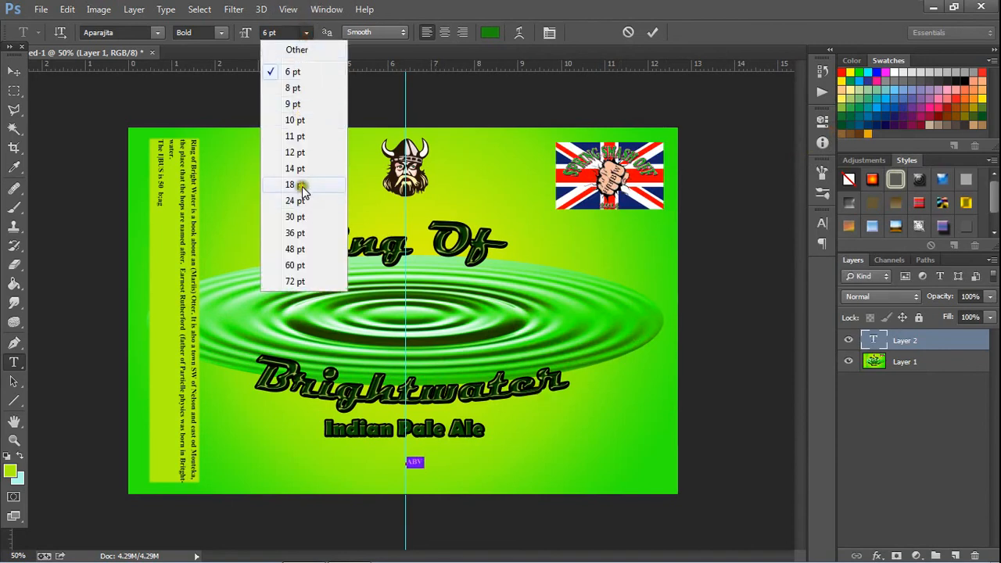
click(295, 168)
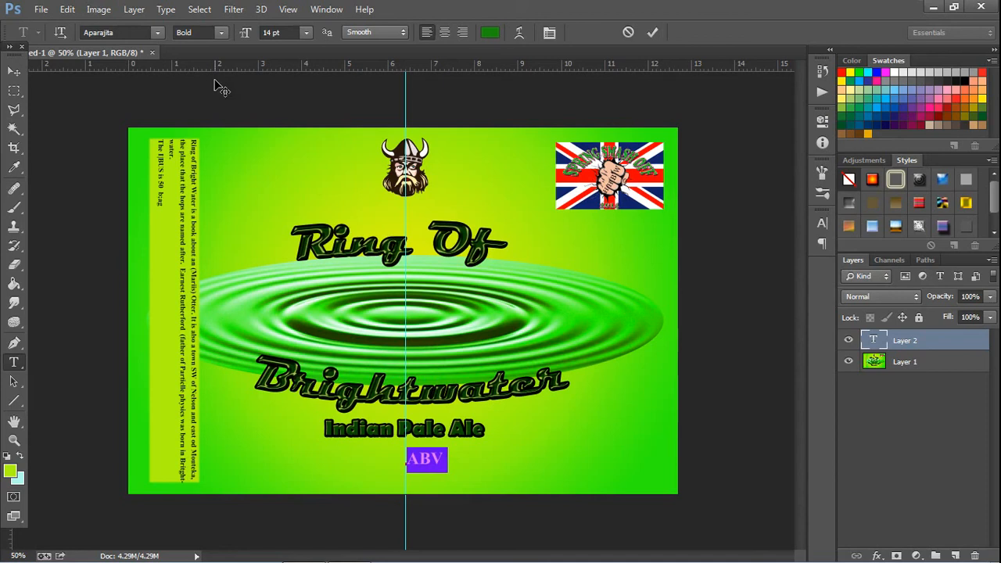
mouse_move(463, 560)
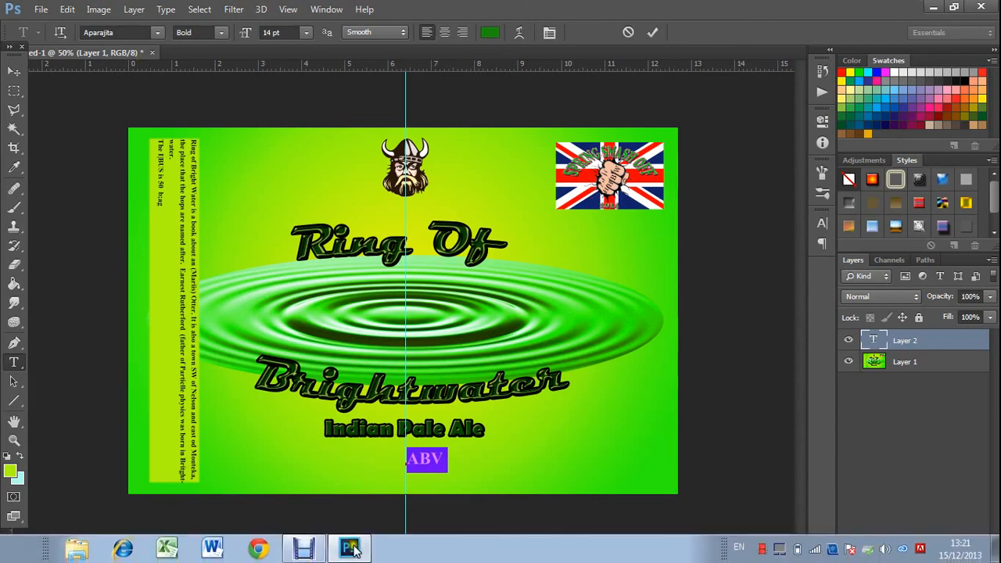
click(303, 549)
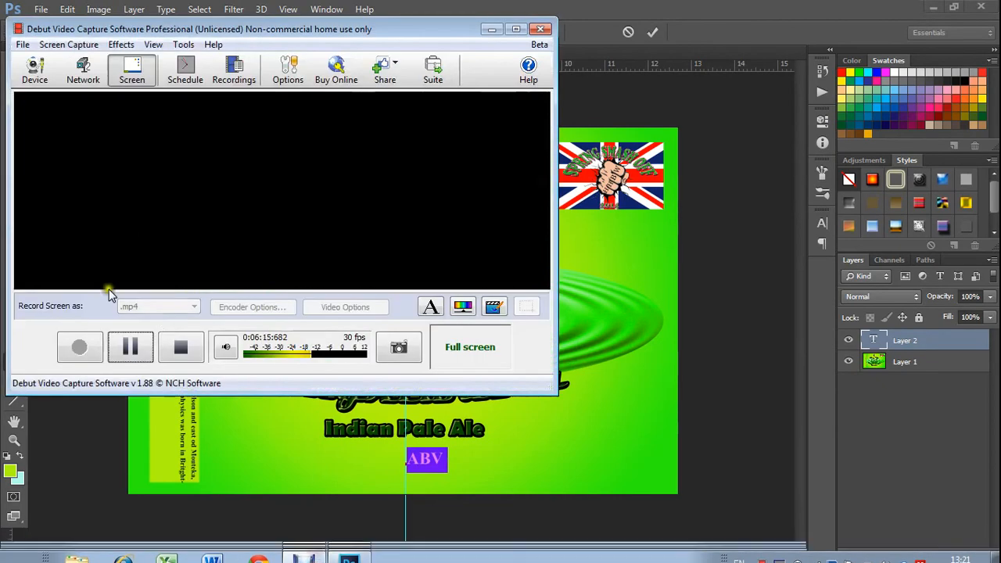